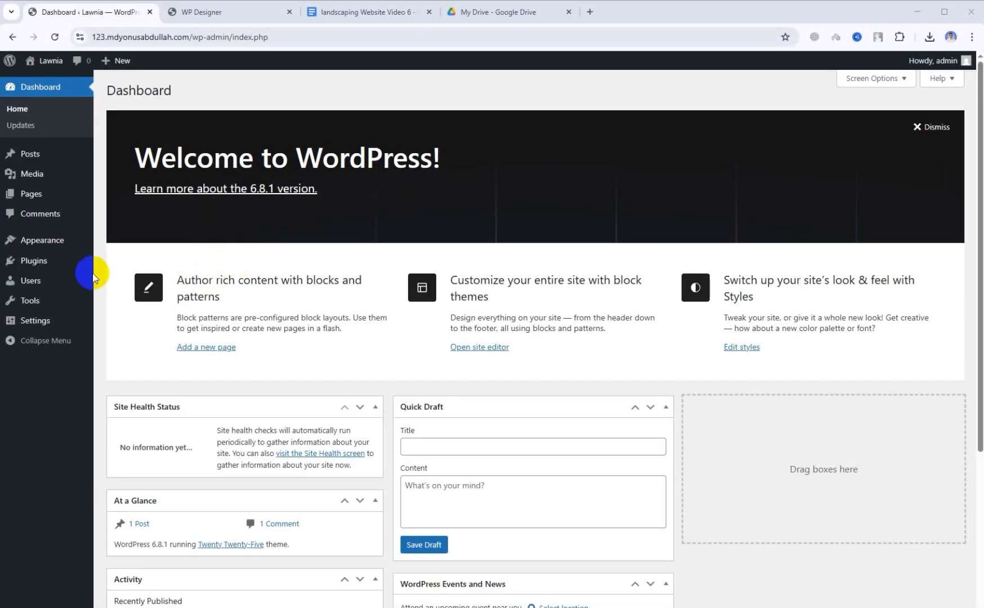
Open the page for adding WordPress plugins and copy the plugin name "Elementor" from the landscaping Website Video 6 document in Google Docs
mouse_move(71, 272)
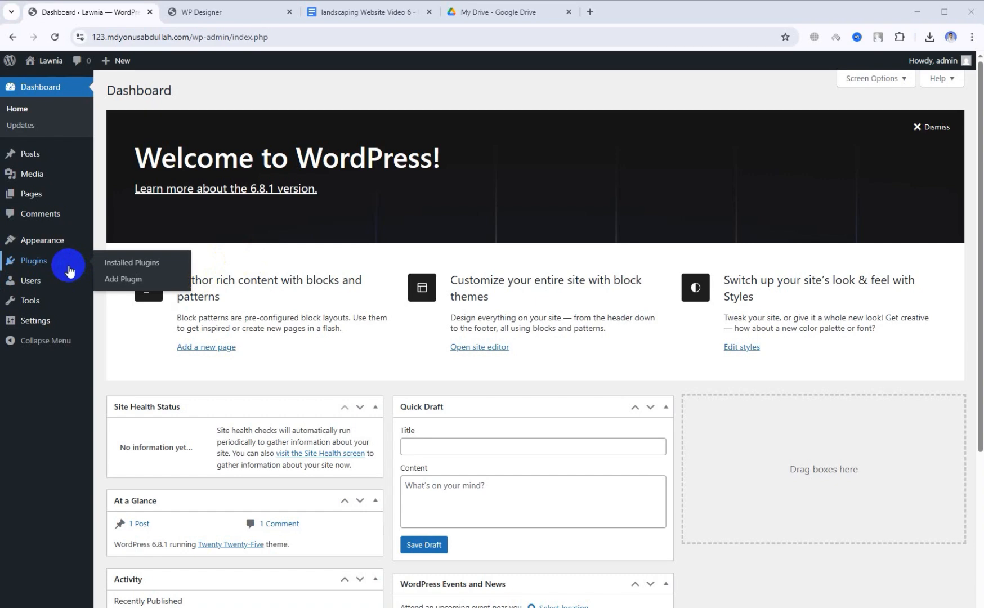
left_click(119, 280)
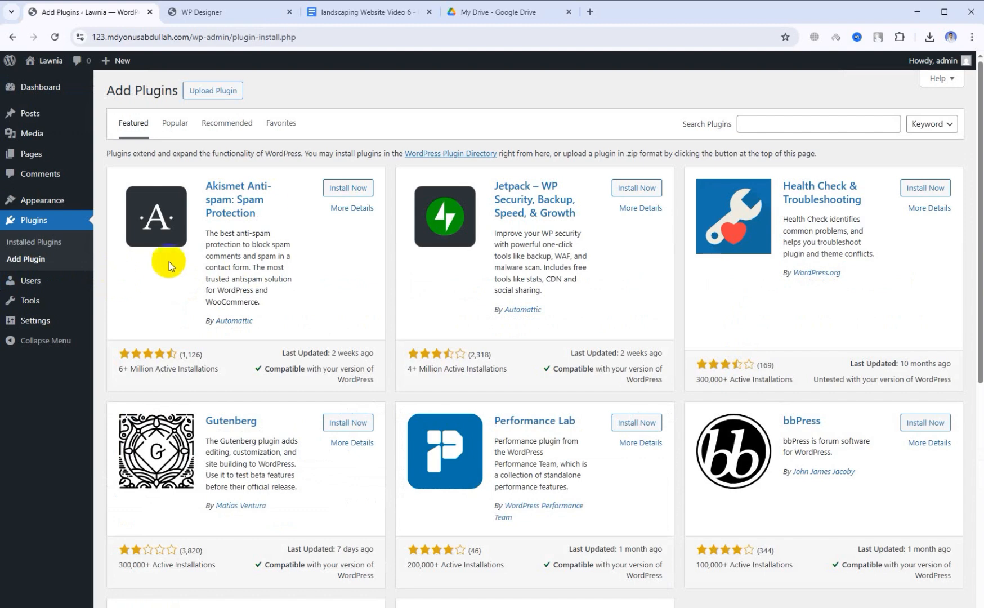
left_click(346, 11)
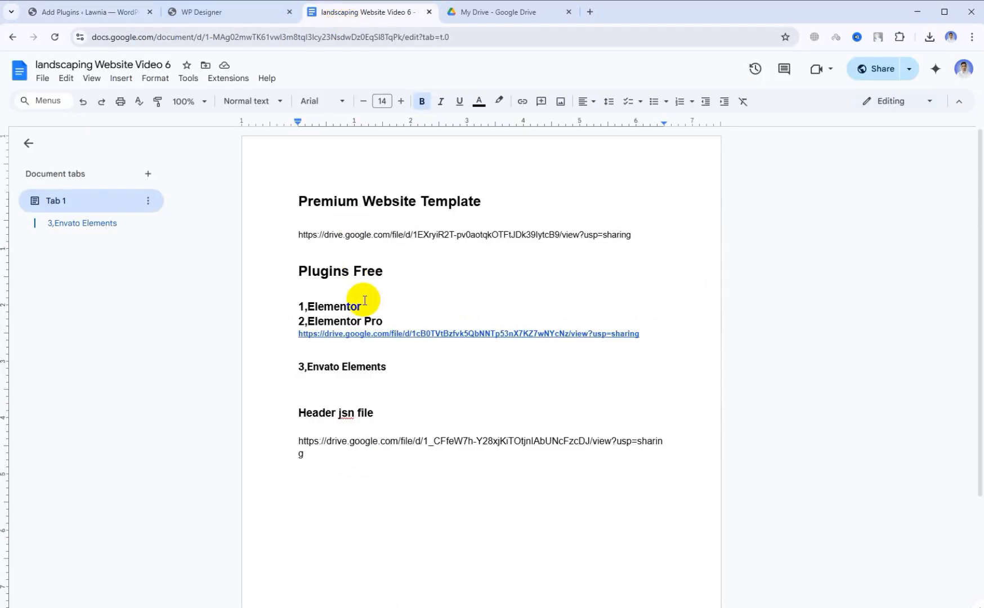
left_click_drag(369, 304, 310, 306)
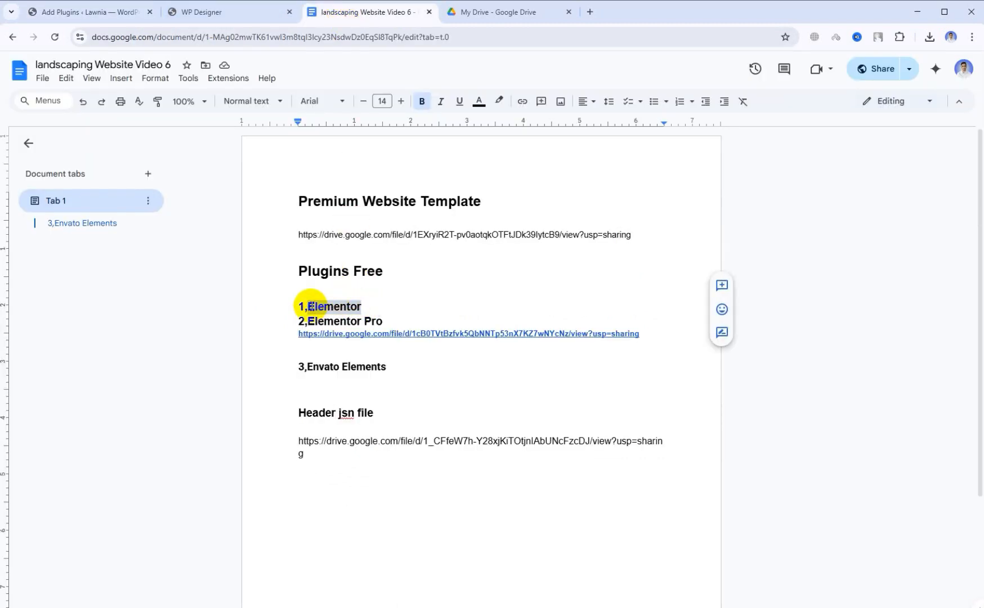
right_click(310, 305)
left_click(323, 336)
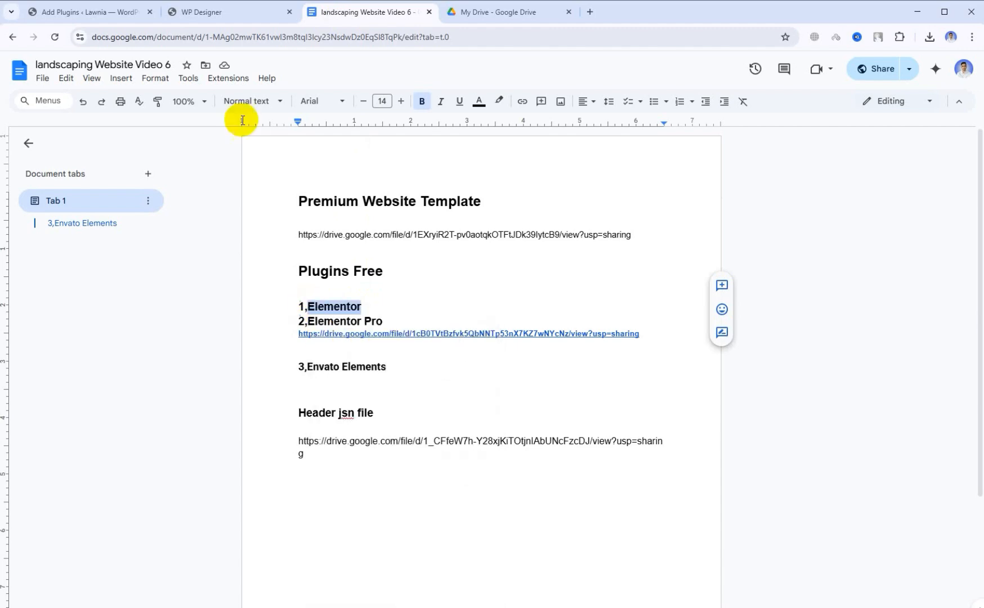
Back in WordPress, search the plugin directory for "Elementor" and install and activate Elementor Website Builder
left_click(128, 11)
left_click(764, 124)
right_click(765, 125)
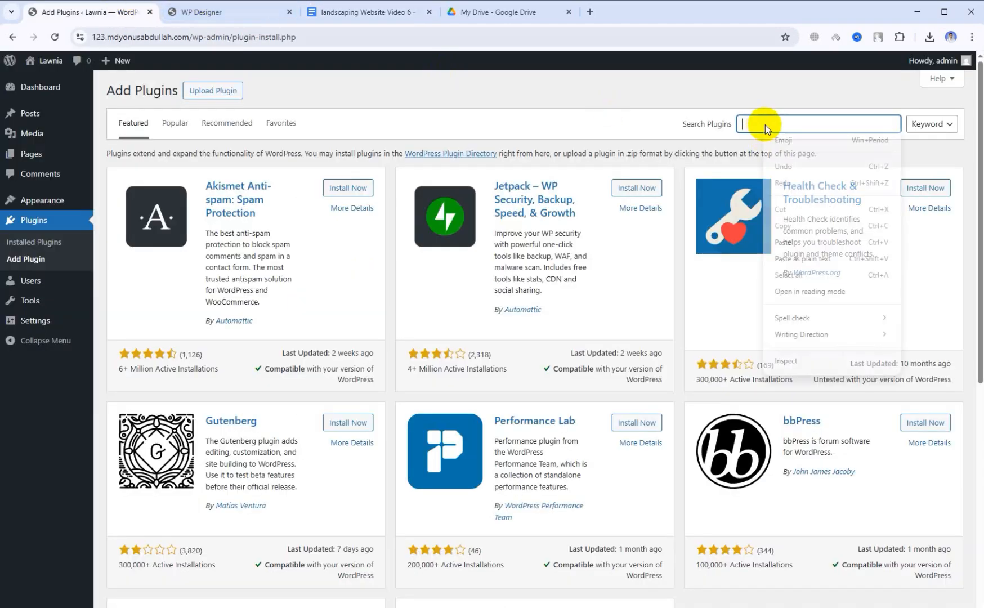
left_click(785, 242)
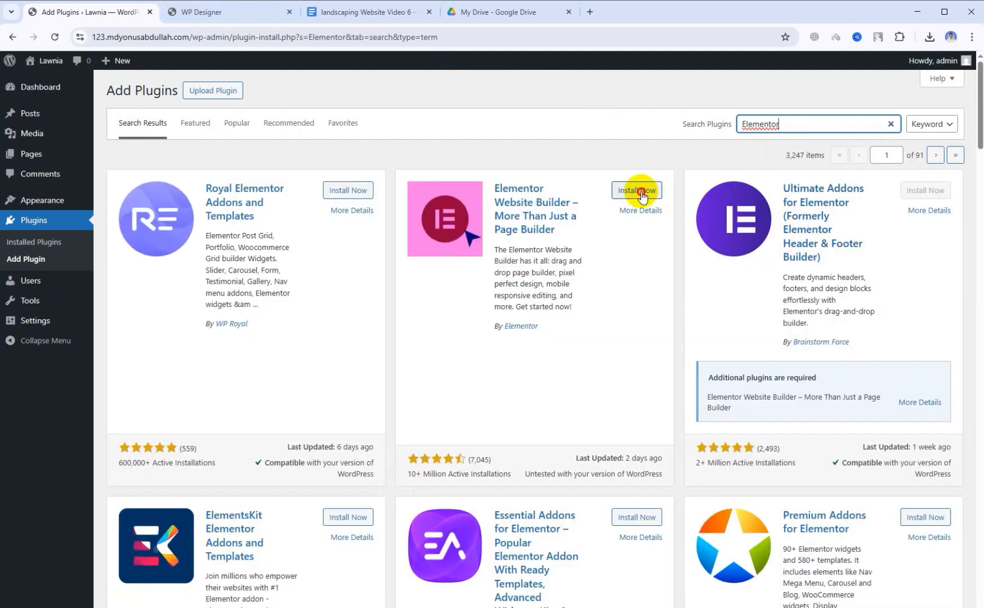
left_click(641, 192)
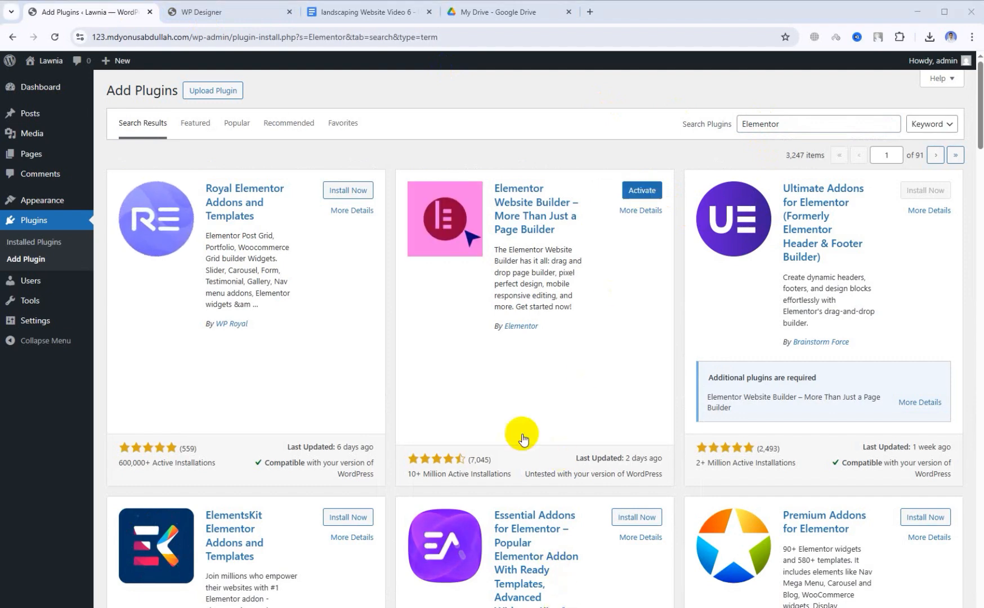
left_click(644, 193)
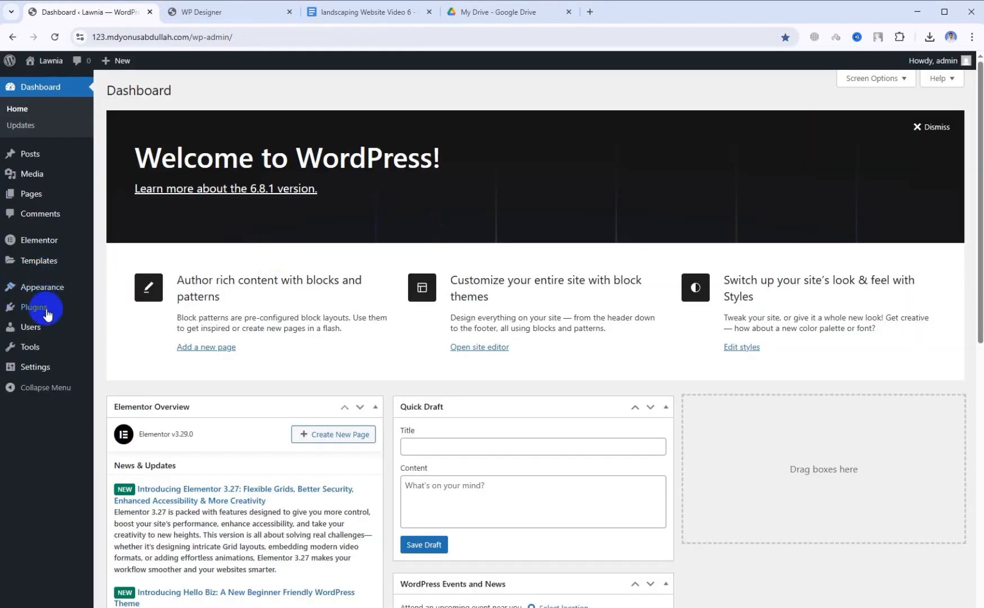
Check the Elementor Pro download link in the Google Docs document and upload the elementor-pro_3_27_3 ZIP archive as a WordPress plugin
mouse_move(42, 308)
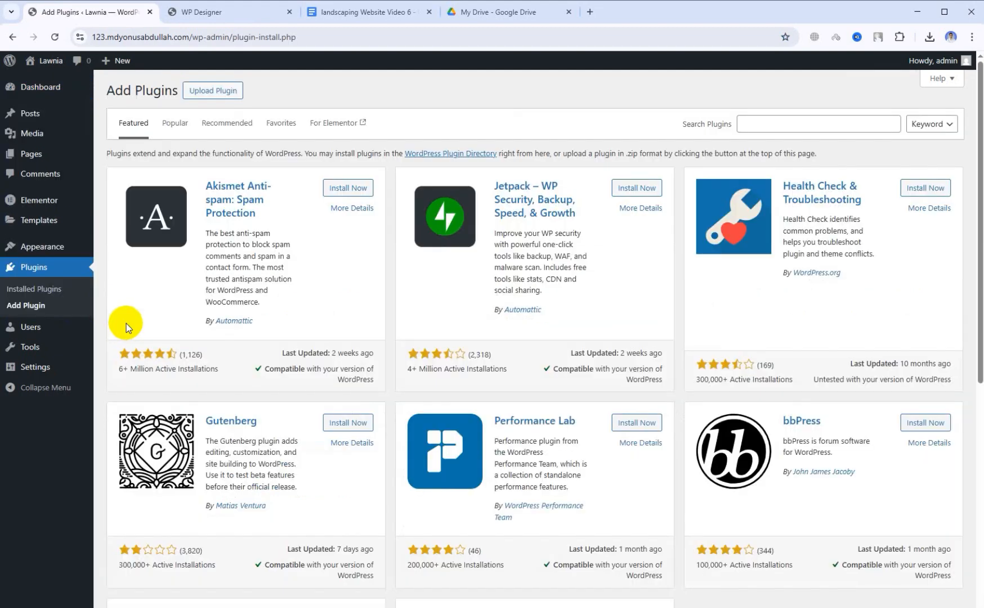
left_click(366, 14)
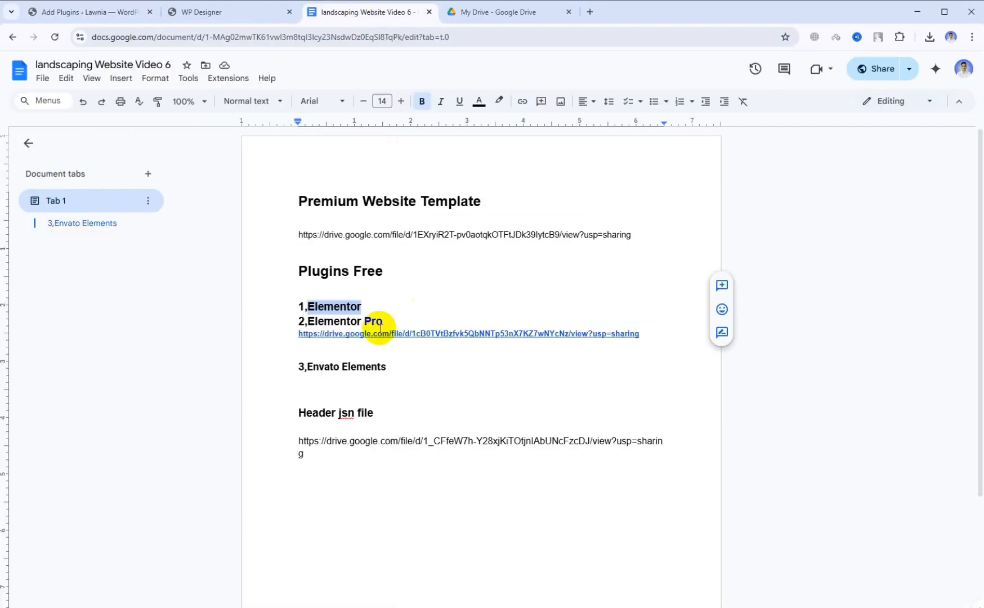
left_click(409, 333)
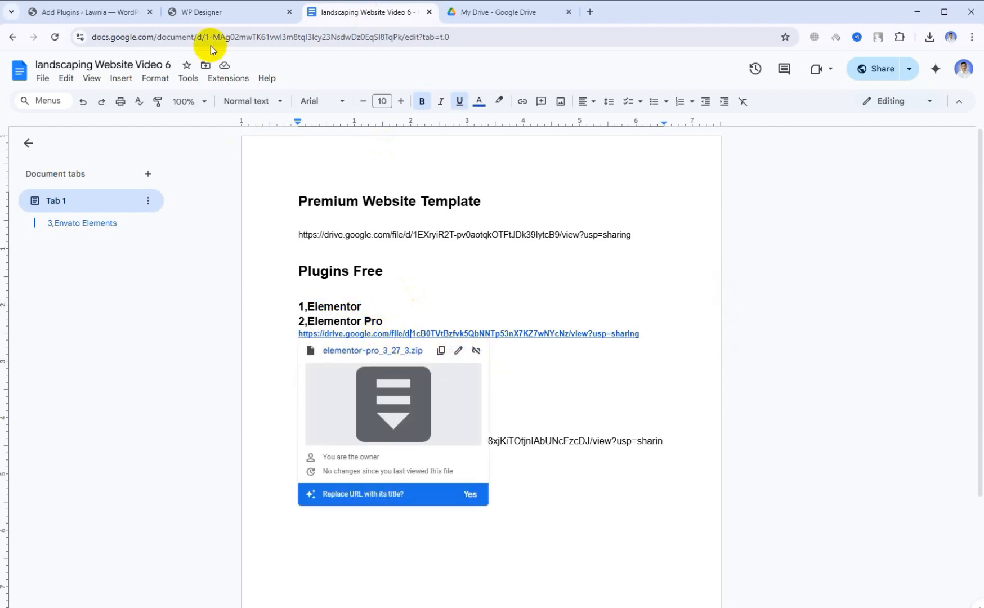
left_click(136, 12)
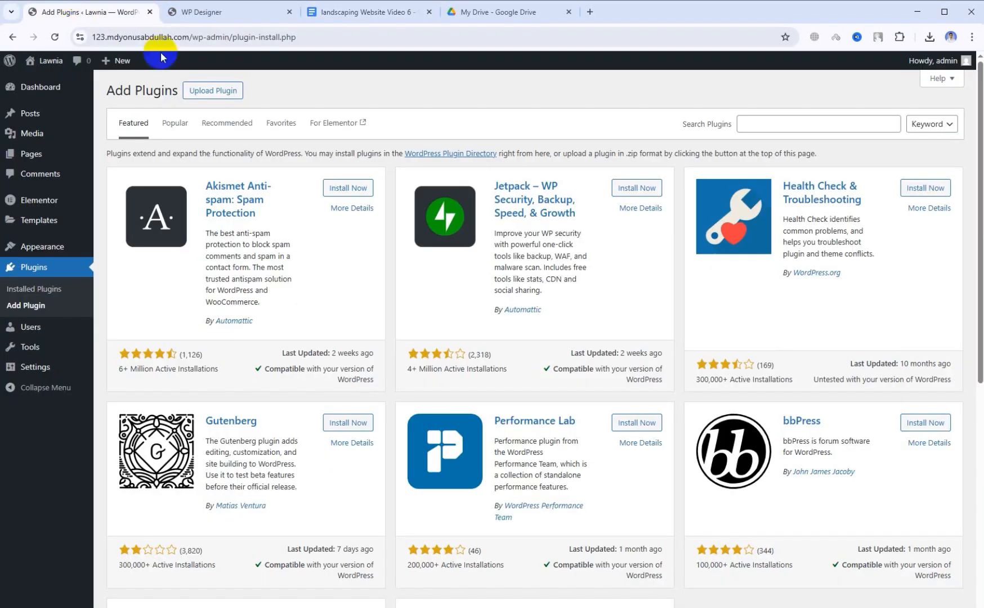
left_click(198, 92)
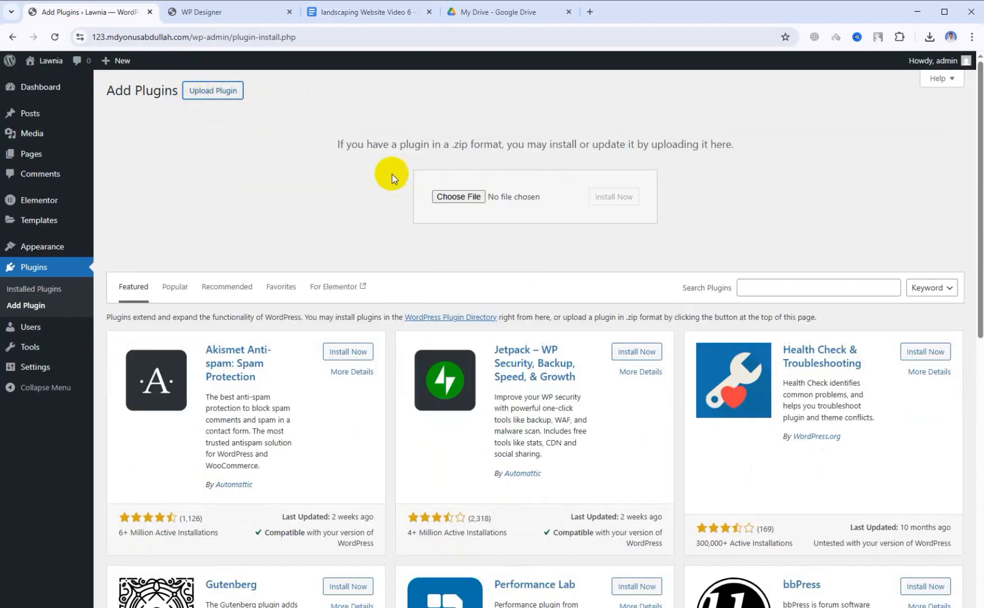
left_click(441, 197)
left_click(206, 82)
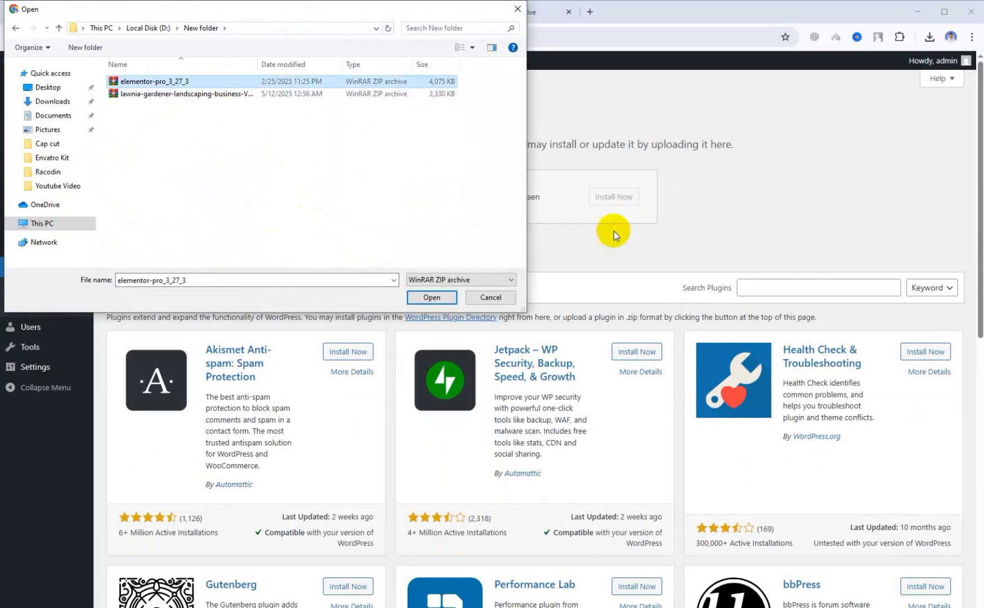
left_click(432, 297)
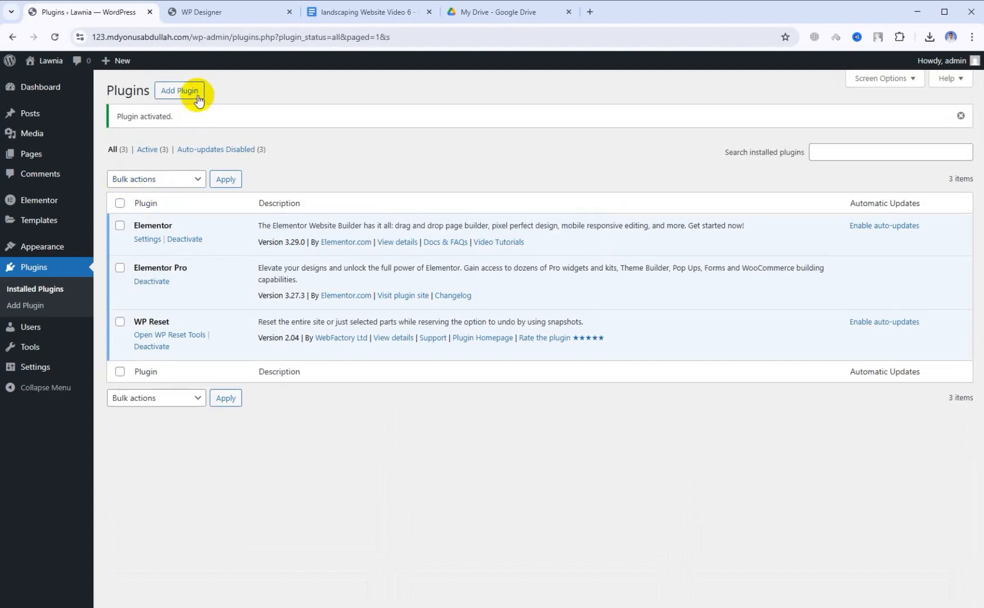
Switch to the Google Docs document and copy the third plugin name, "Envato Elements"
left_click(325, 13)
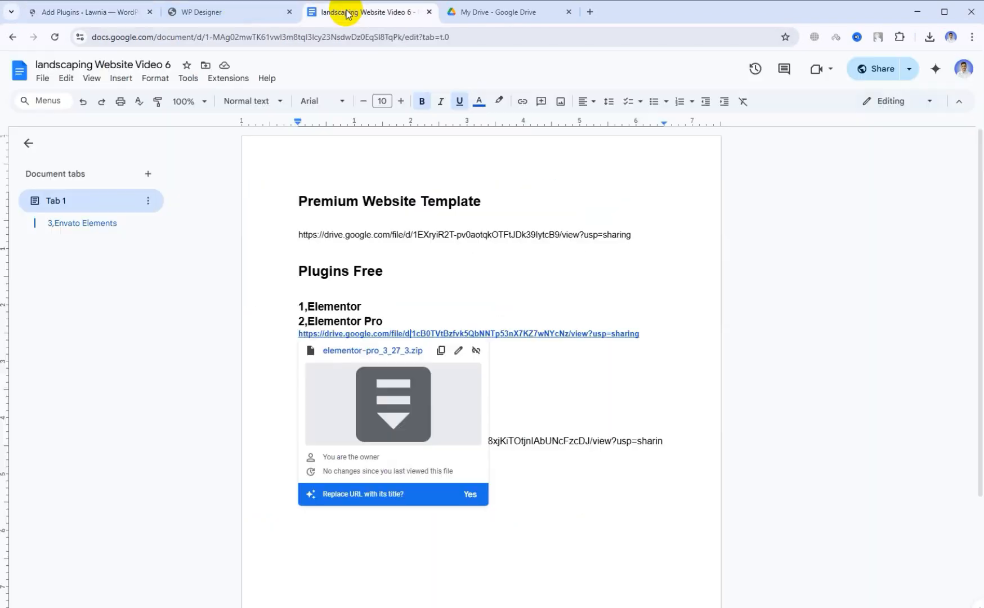
left_click_drag(398, 365, 313, 366)
right_click(309, 366)
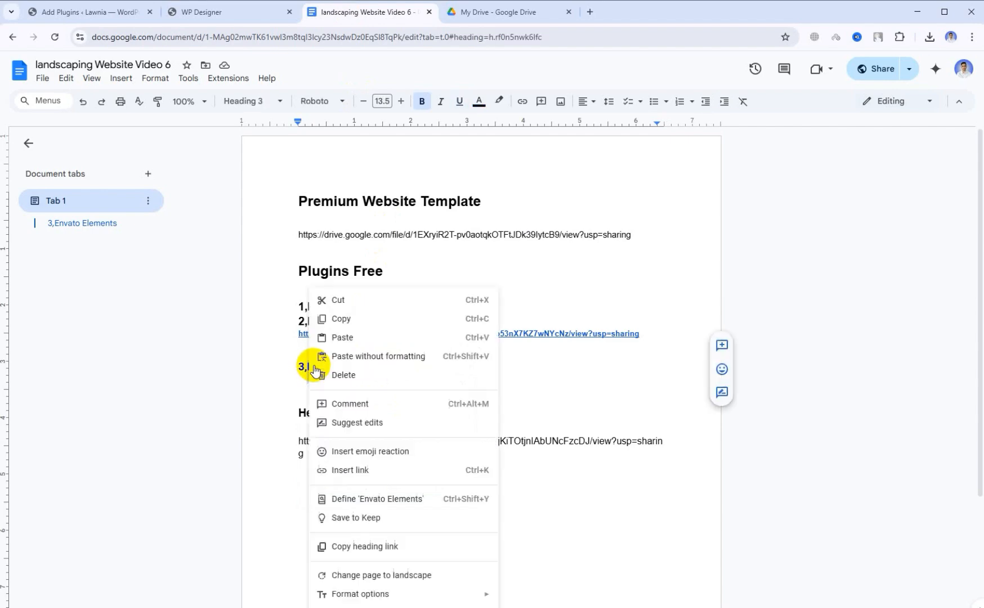
left_click(346, 319)
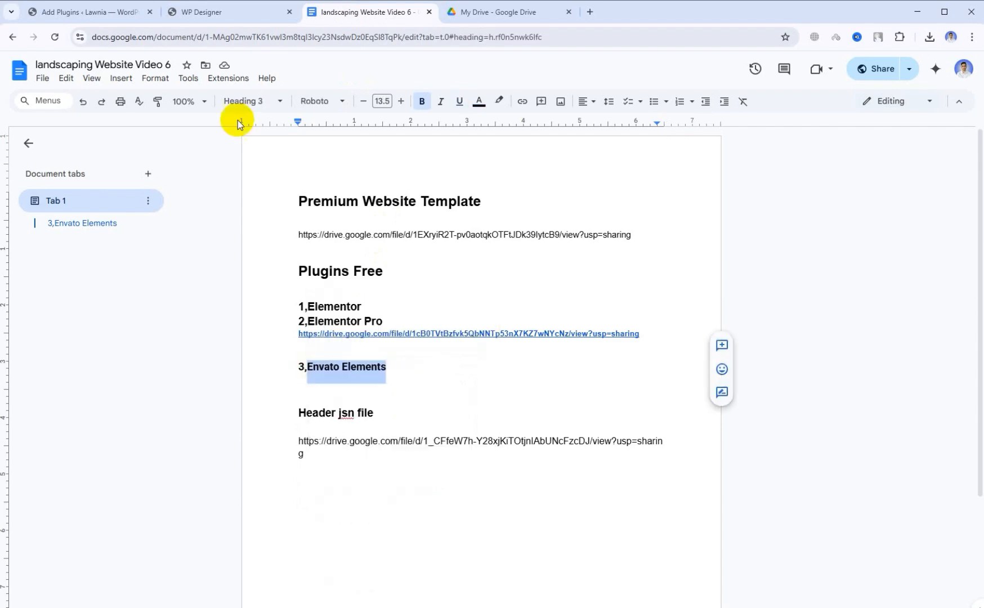
In WordPress, search the plugin directory for "Envato Elements" and install and activate the Envato Elements – Photos & Elementor Templates plugin
left_click(99, 11)
left_click(770, 128)
right_click(742, 128)
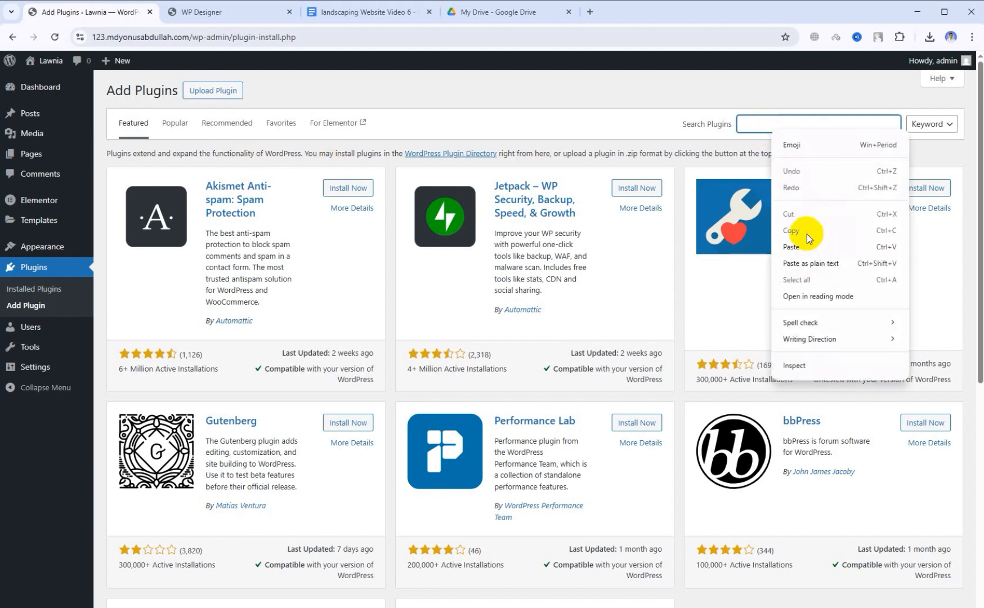
left_click(802, 236)
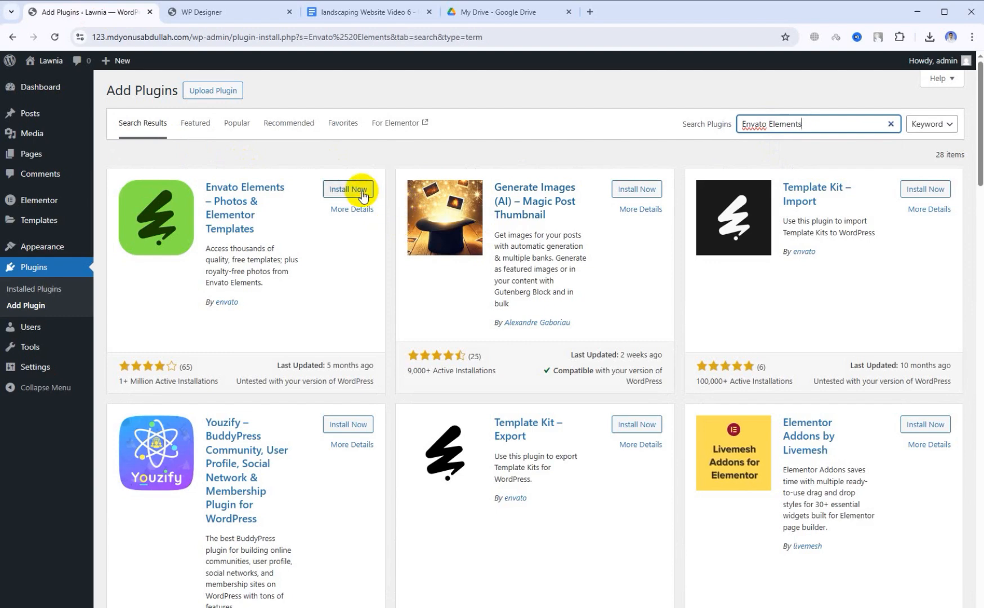
left_click(361, 192)
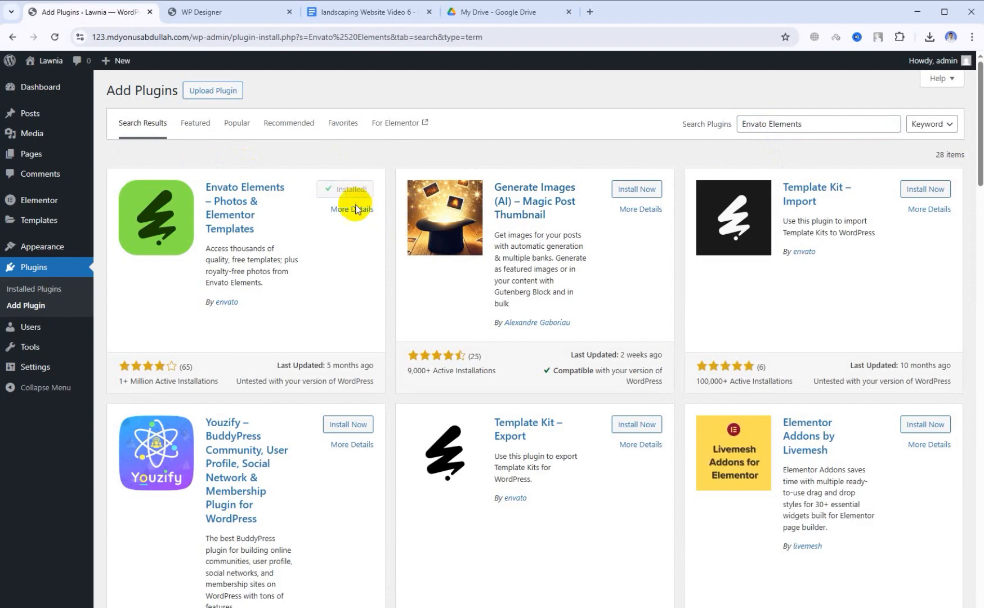
left_click(357, 192)
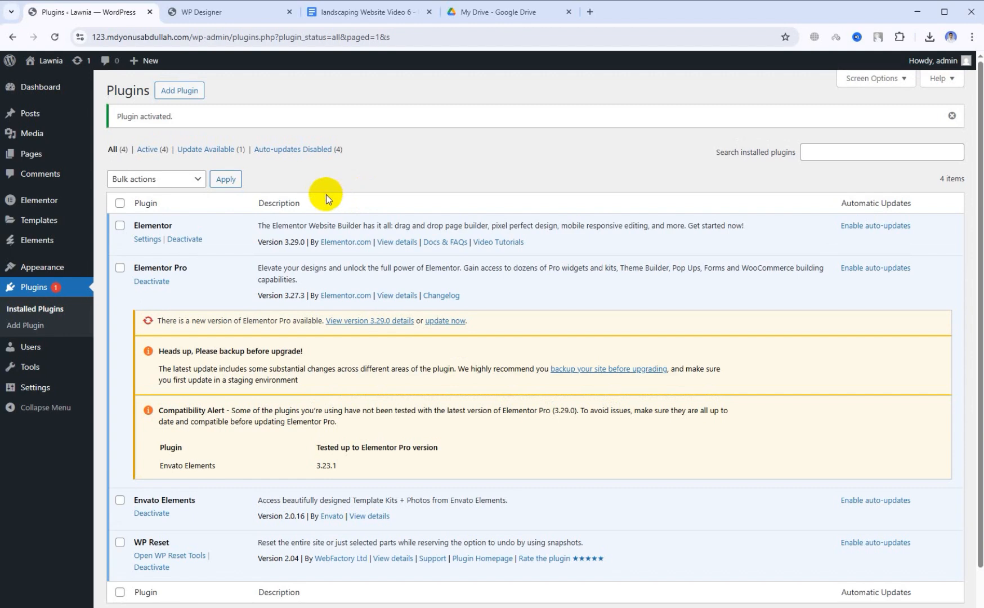
Upload the lawnia-gardener-landscaping-business ZIP file as an Envato template kit, checking its Premium Website Template link in the Google Docs document
mouse_move(57, 249)
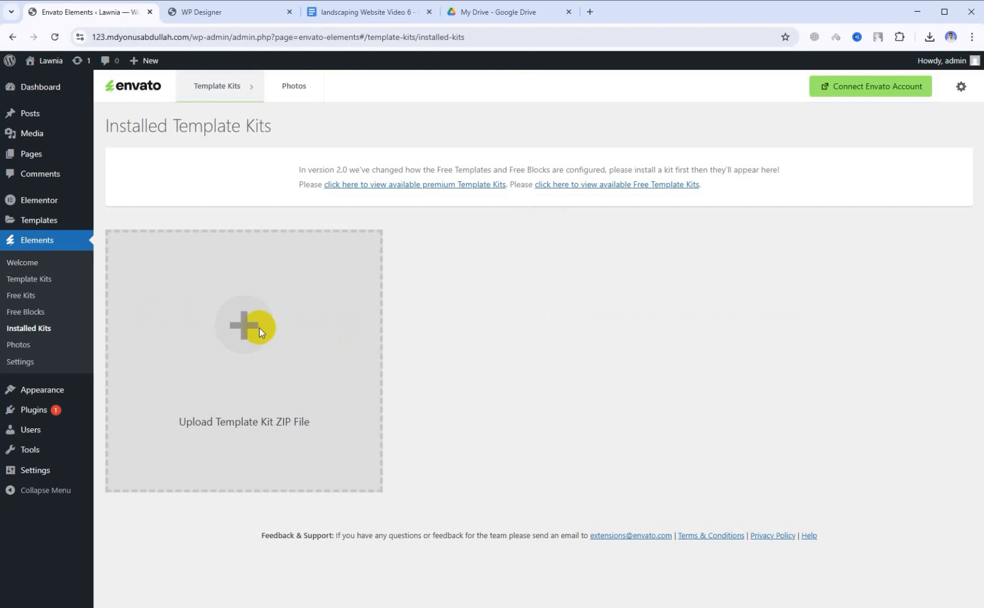
left_click(259, 328)
left_click(254, 106)
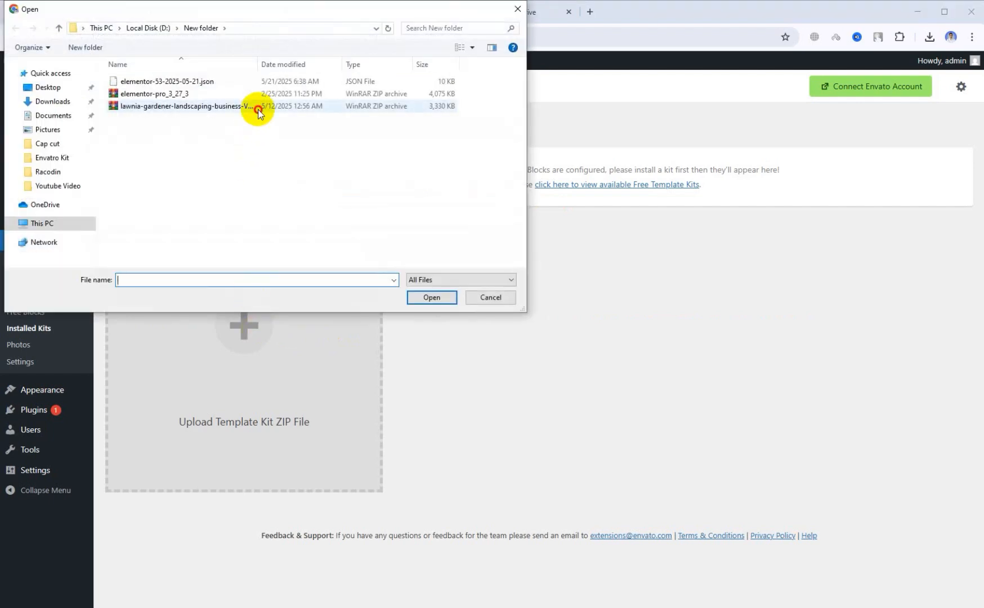
left_click(428, 303)
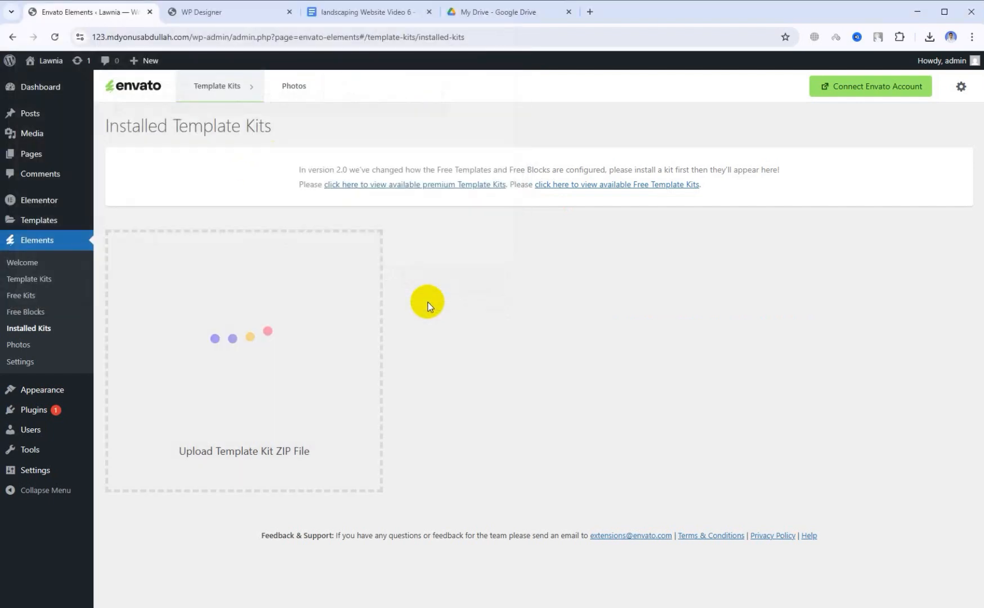
left_click(368, 13)
left_click(418, 234)
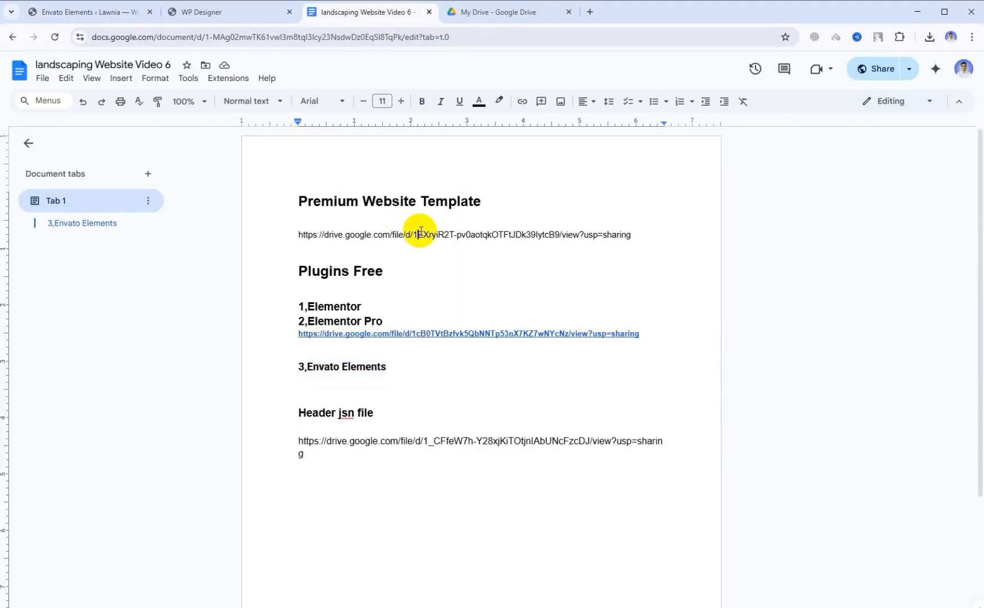
left_click(84, 10)
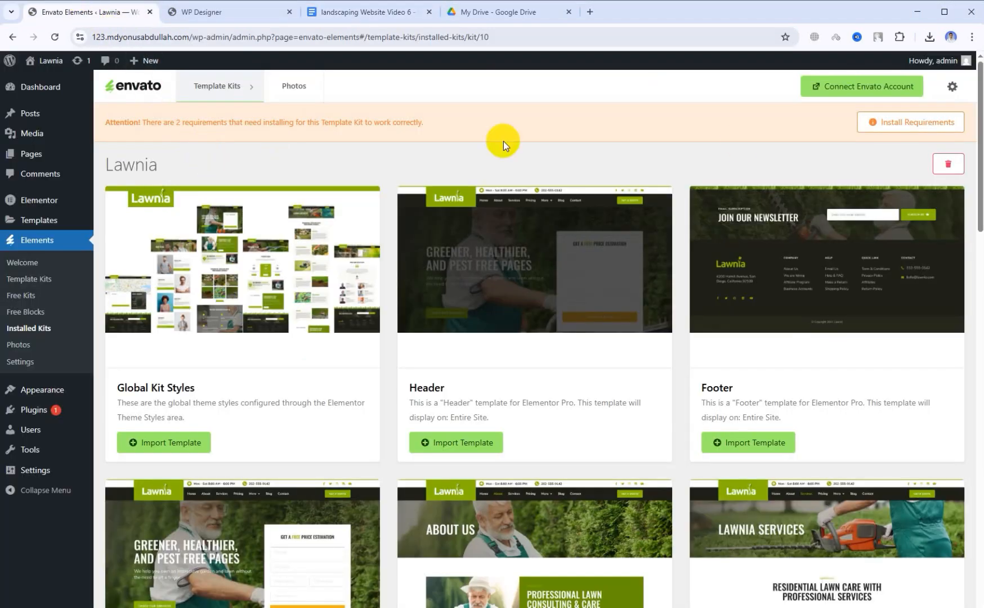
Install the Lawnia kit's missing requirements for Elementor default color schemes and default typography schemes
left_click(910, 132)
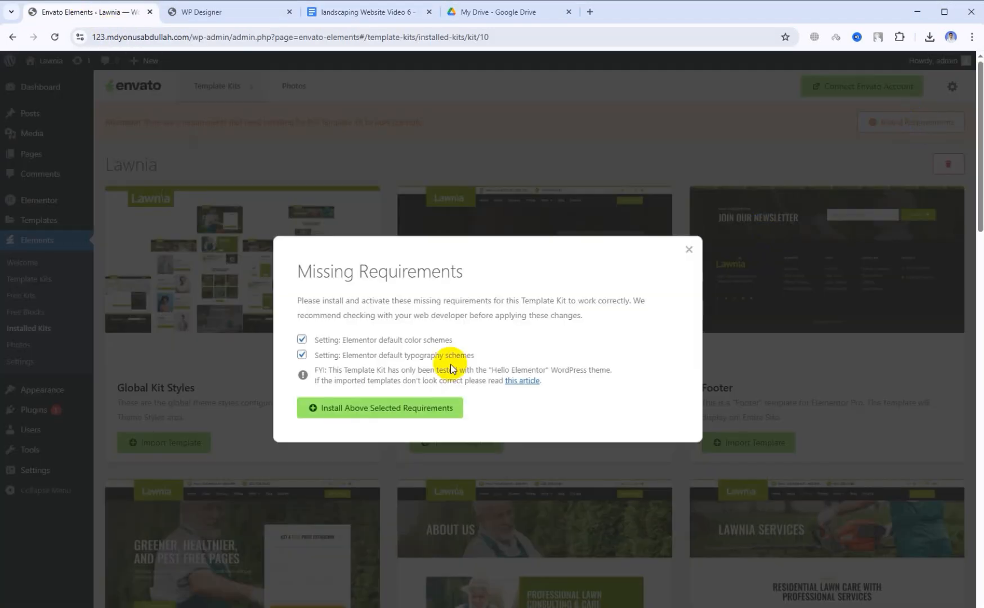
left_click(371, 408)
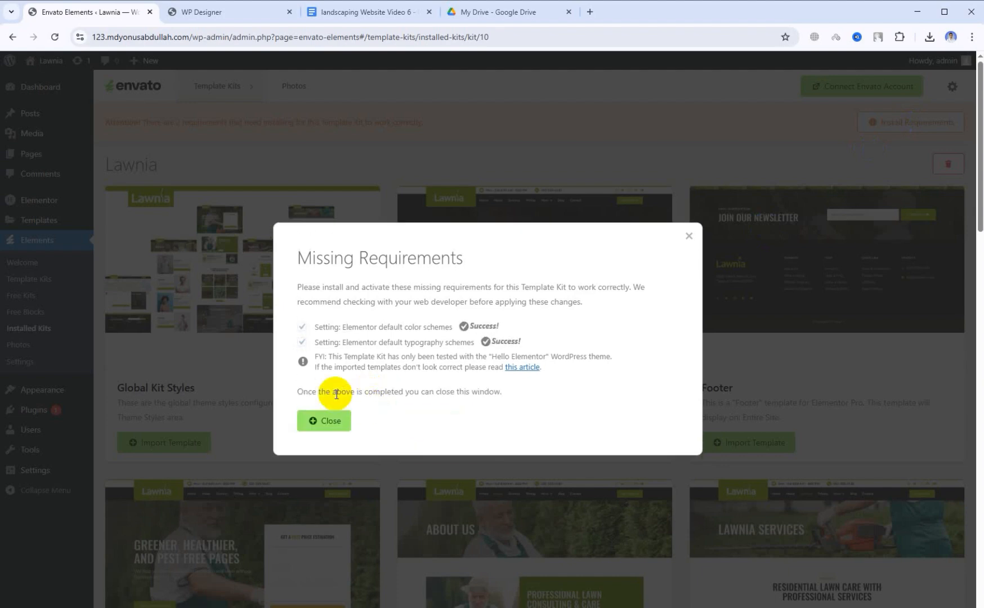
left_click(326, 417)
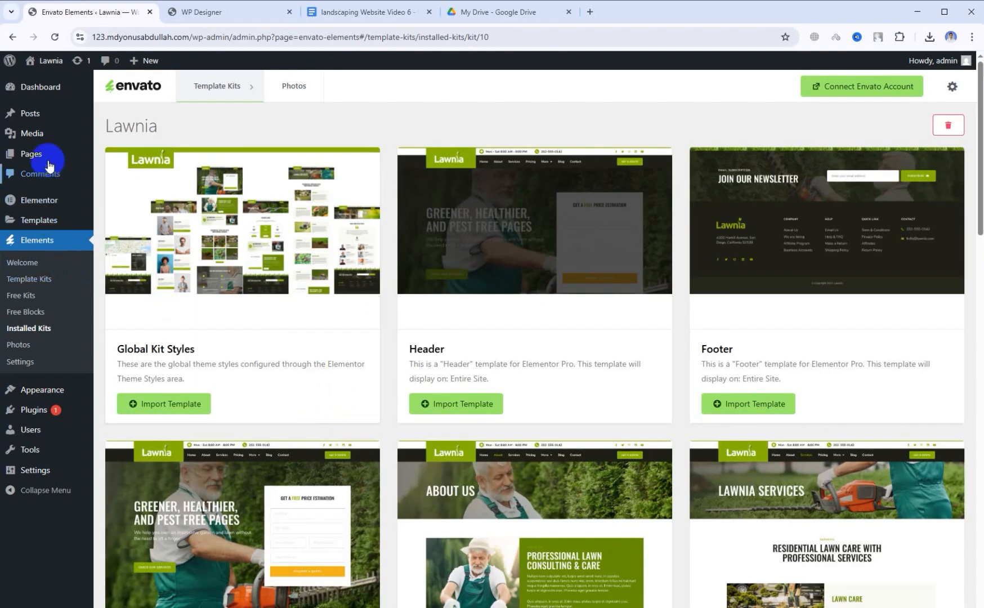
Open the page for adding a new WordPress page in a separate browser tab
mouse_move(50, 163)
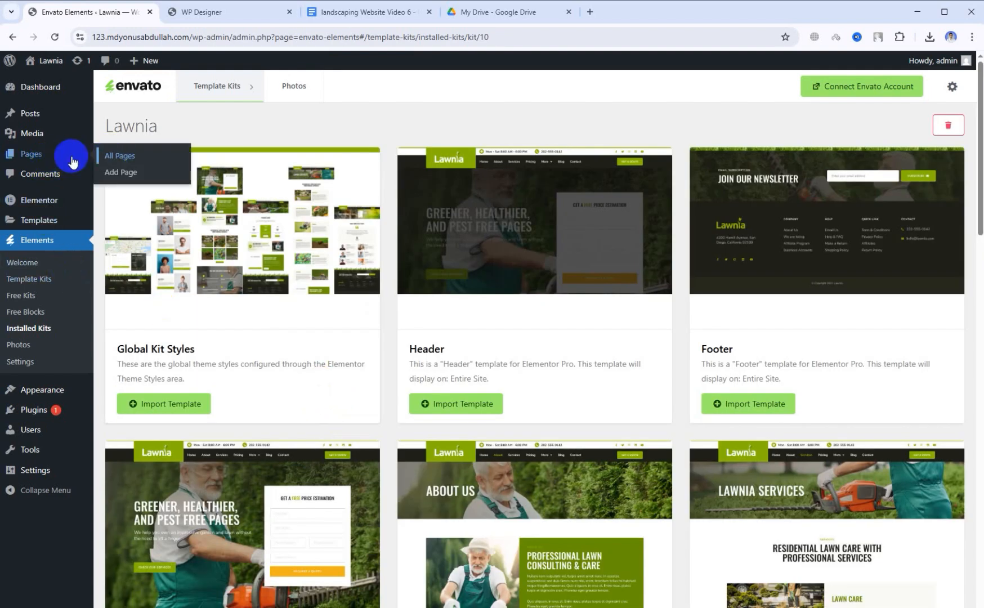
left_click(117, 159)
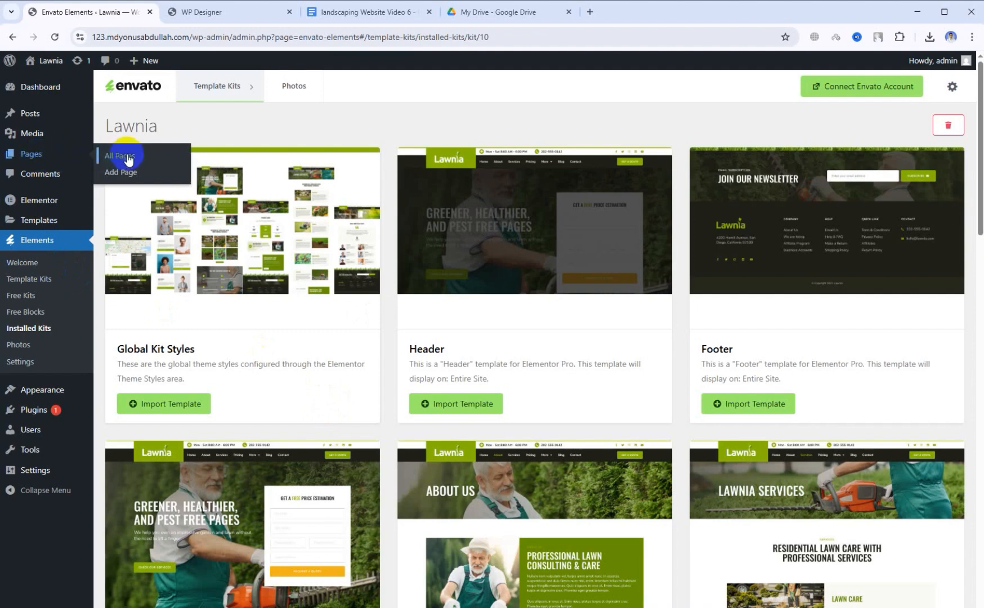
right_click(121, 176)
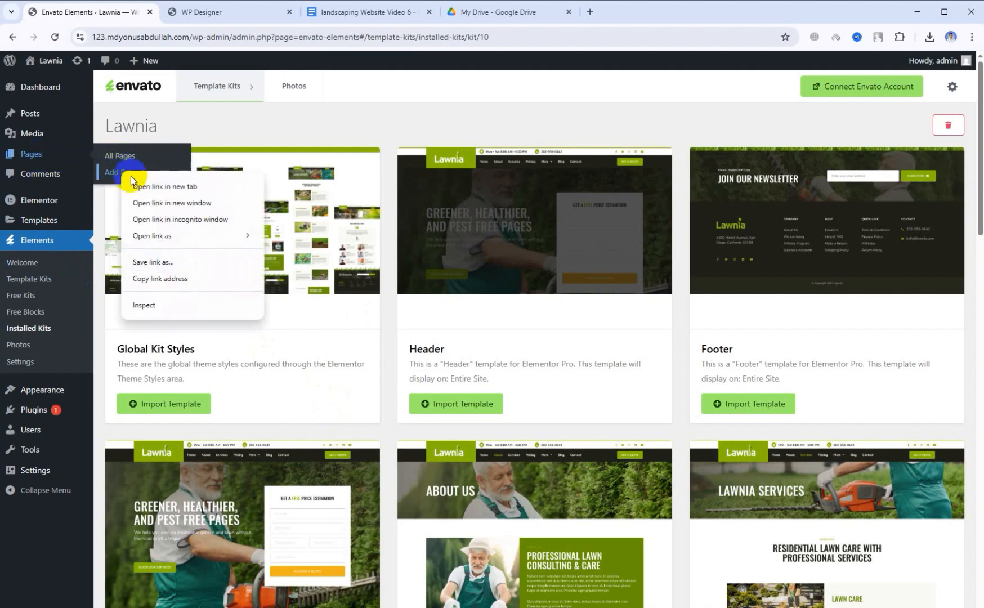
left_click(149, 186)
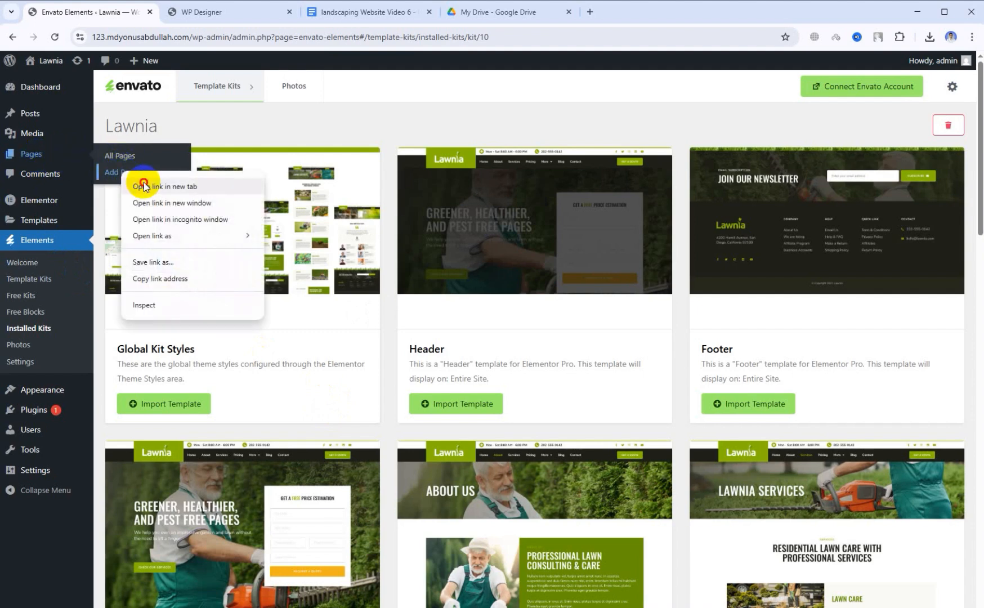
Copy the word "Home" from the Lawnia kit's Homepage template name and publish a new page with that title
left_click(205, 13)
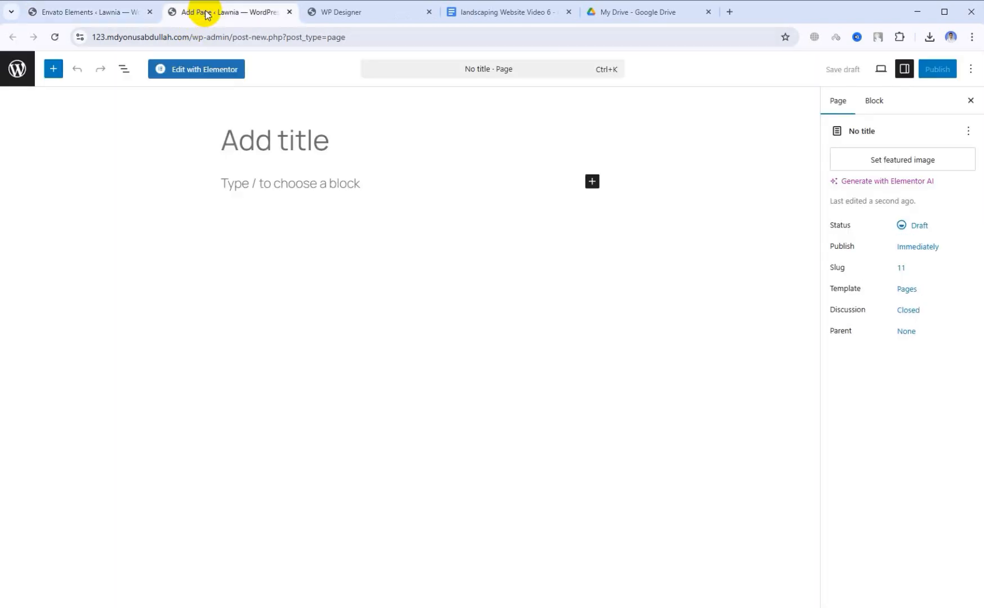
left_click(99, 13)
scroll(520, 298, "down", 2)
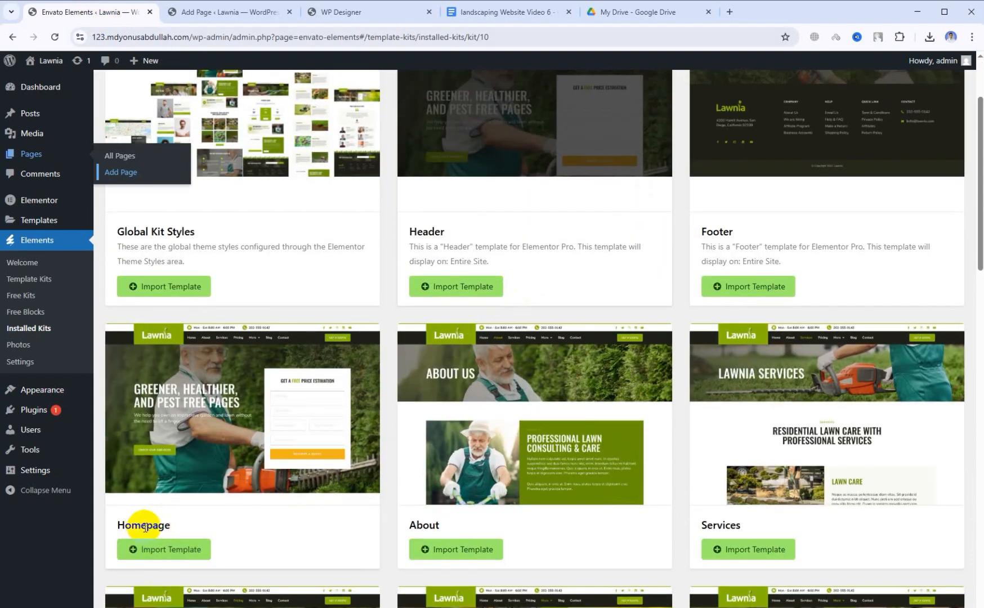
left_click_drag(145, 526, 123, 524)
right_click(119, 528)
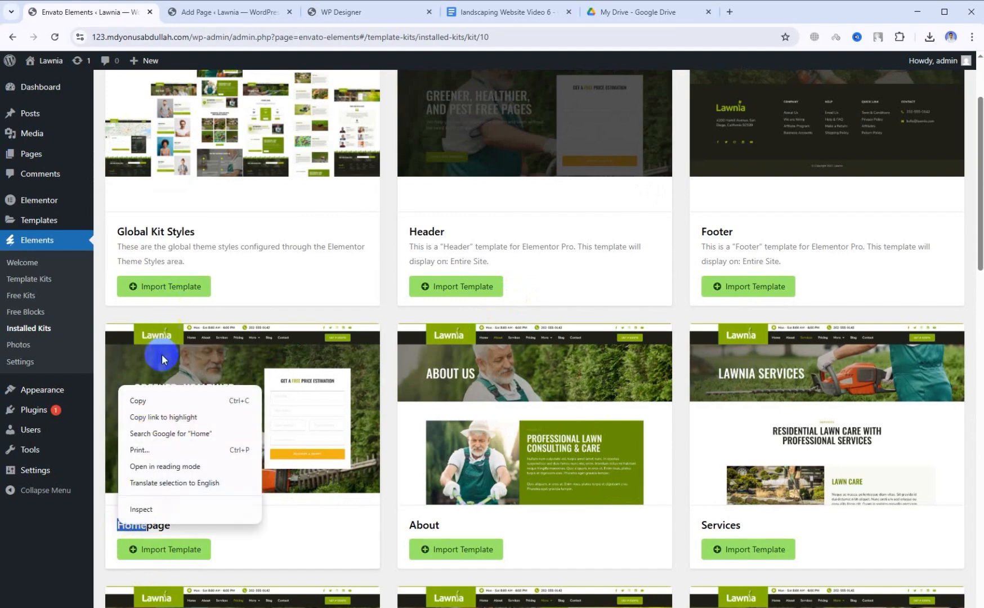
left_click(145, 339)
left_click(230, 16)
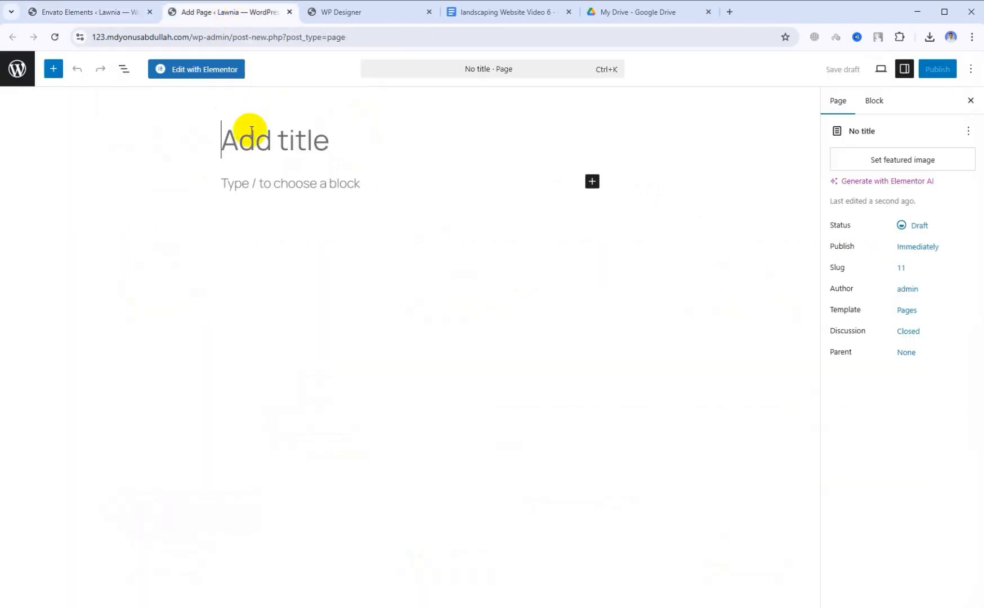
right_click(264, 148)
left_click(326, 278)
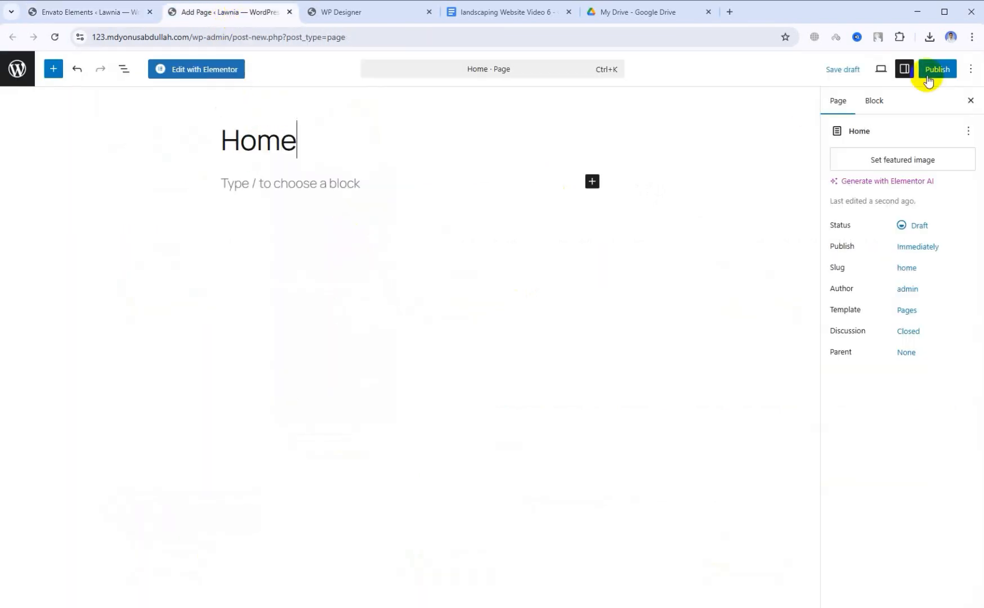
left_click(938, 68)
left_click(945, 71)
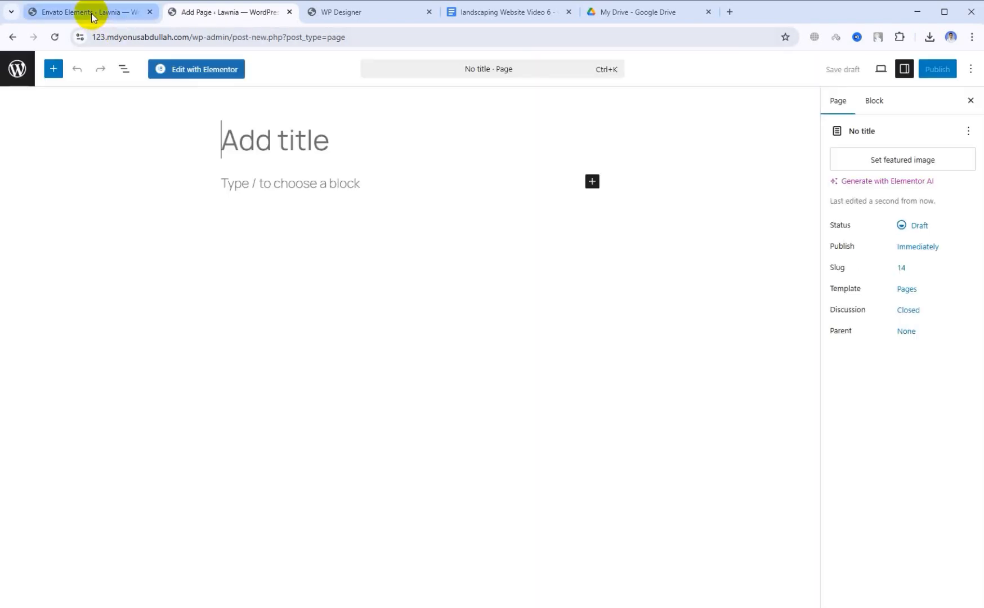
Copy the About template's name from the Lawnia kit, publish a new page titled "About" with it, and leave the page editor
left_click(92, 13)
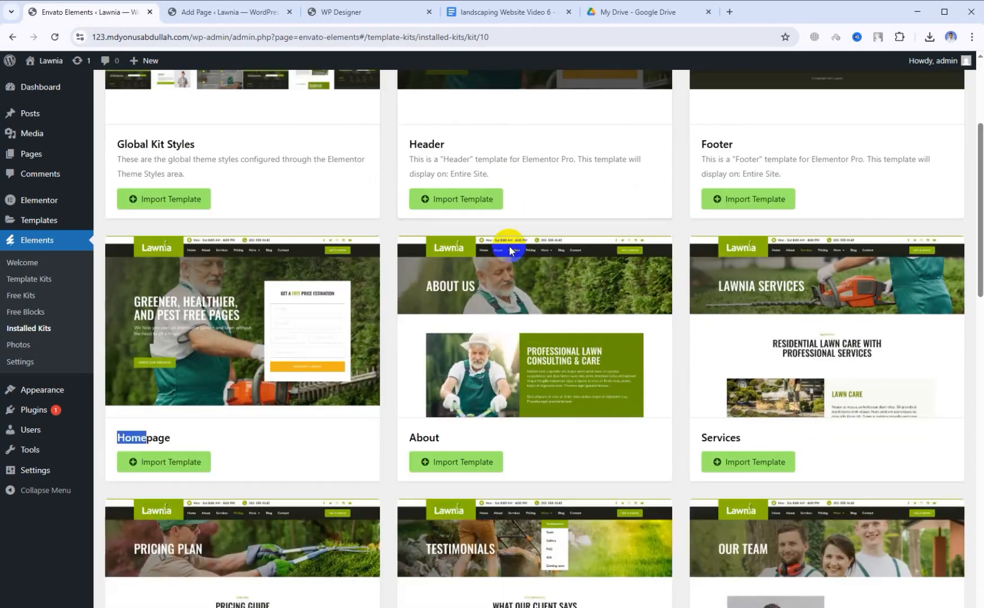
scroll(510, 251, "down", 2)
left_click_drag(440, 348, 414, 348)
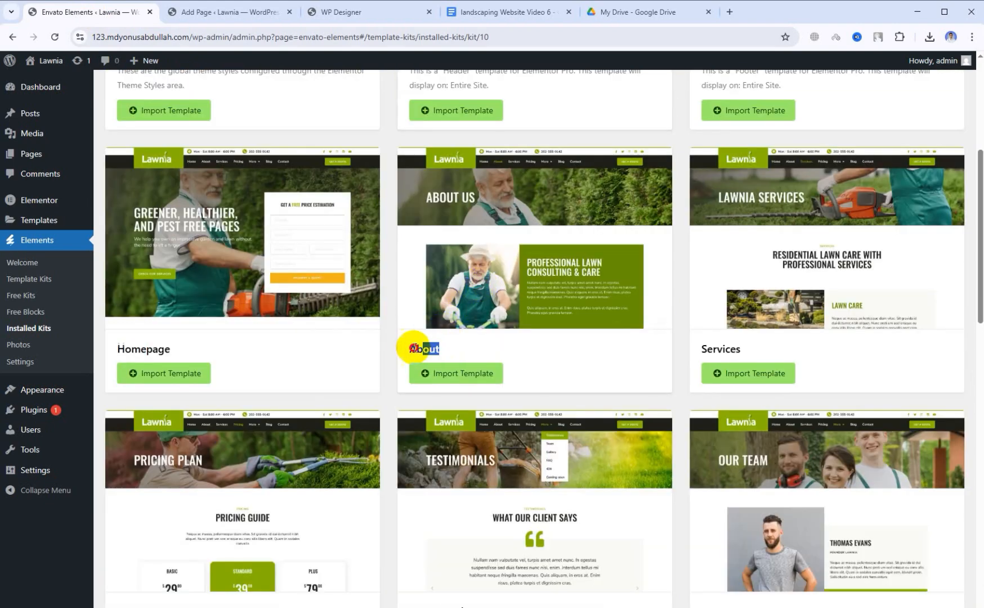
right_click(418, 359)
left_click(429, 365)
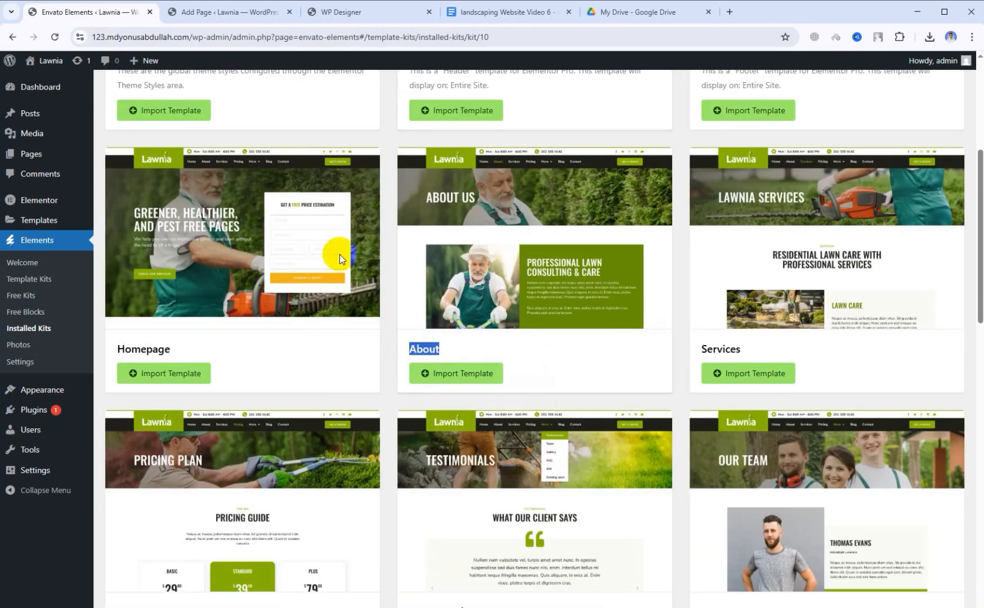
left_click(231, 12)
right_click(260, 140)
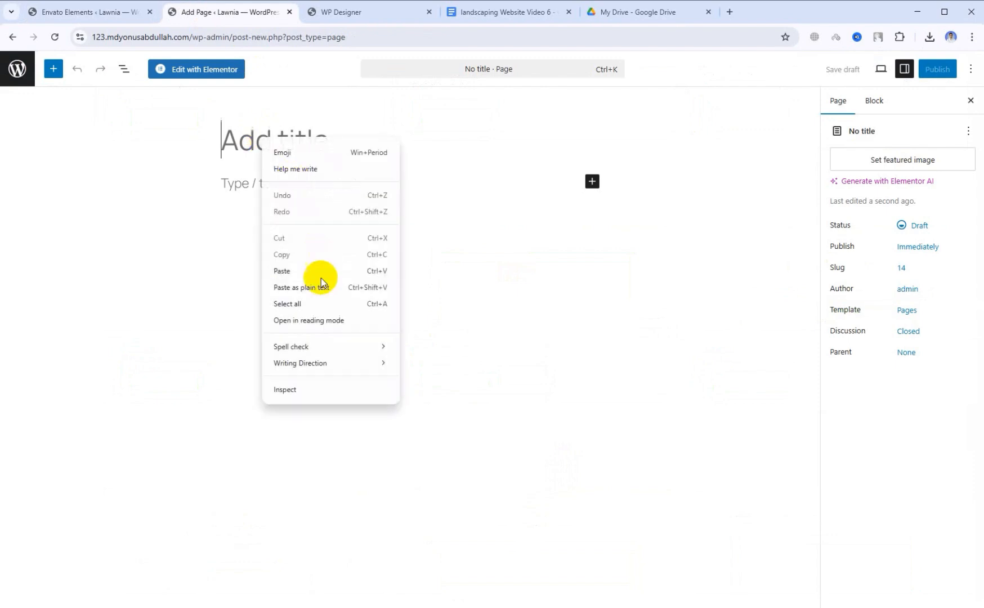
left_click(316, 269)
left_click(927, 71)
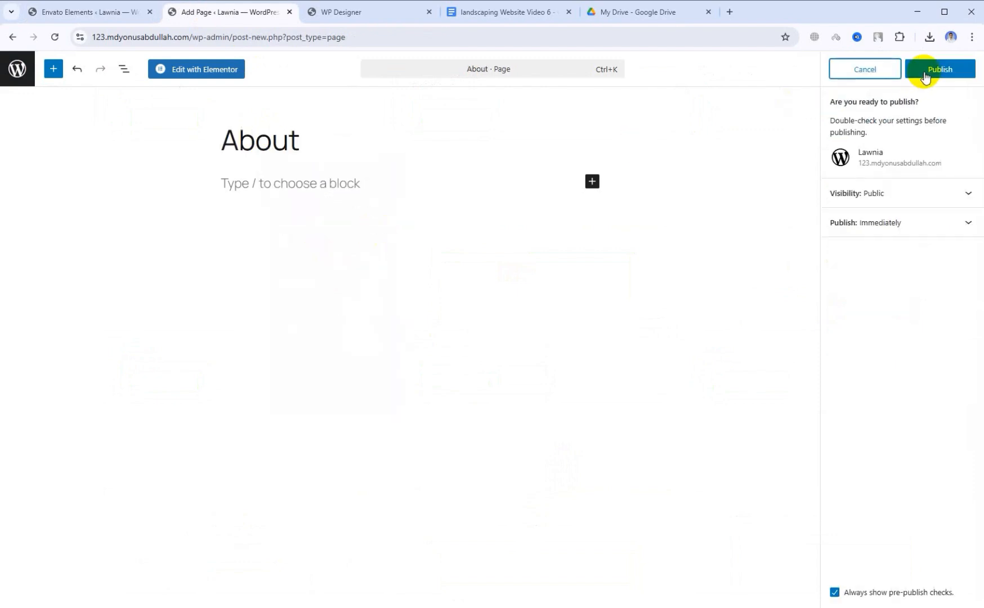
left_click(918, 74)
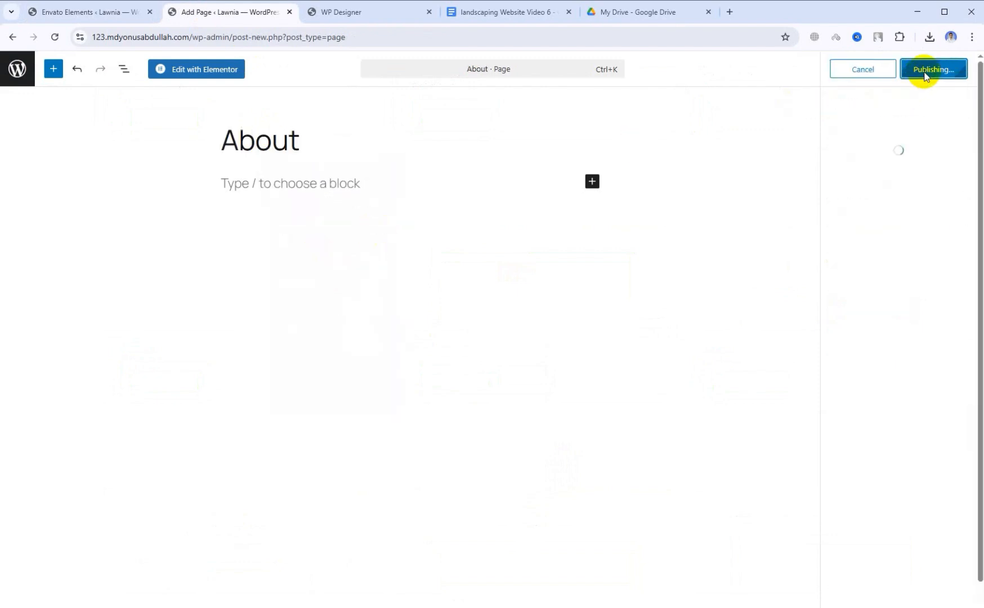
left_click(17, 83)
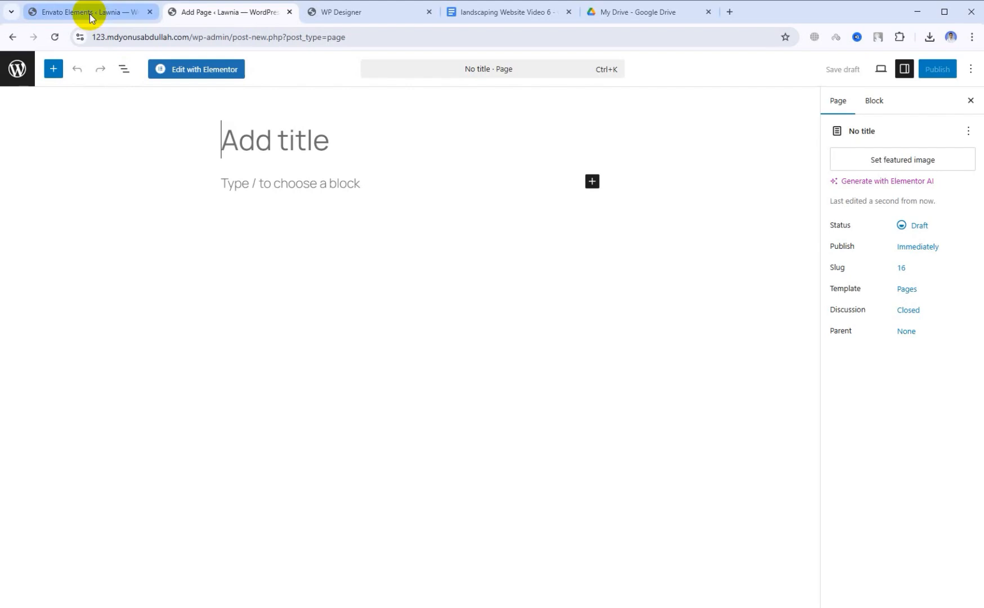
Copy the Services template's name from the Lawnia kit and publish a new page titled "Services" with it
left_click(90, 12)
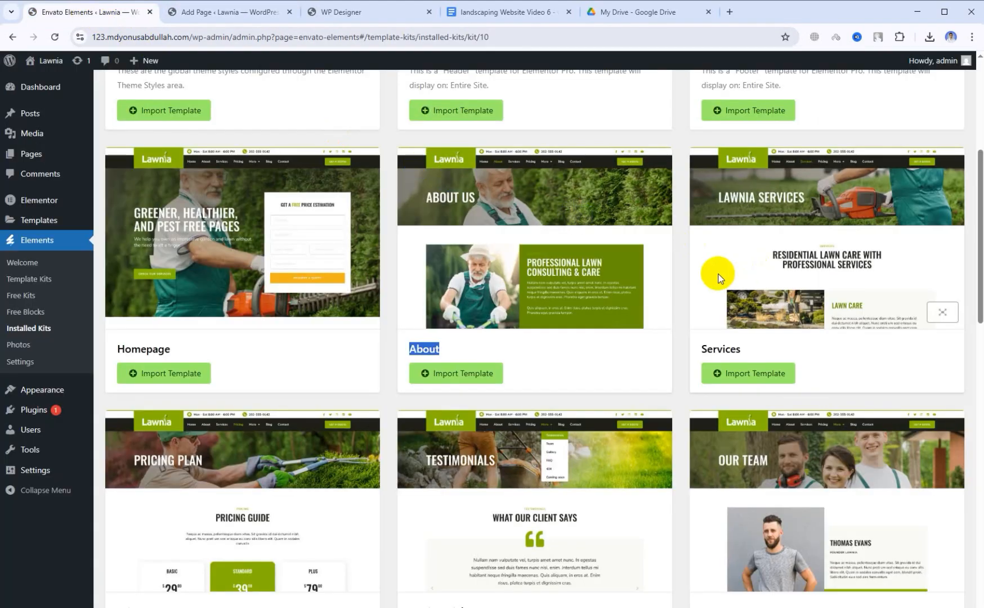
scroll(732, 259, "down", 1)
left_click_drag(748, 288, 701, 296)
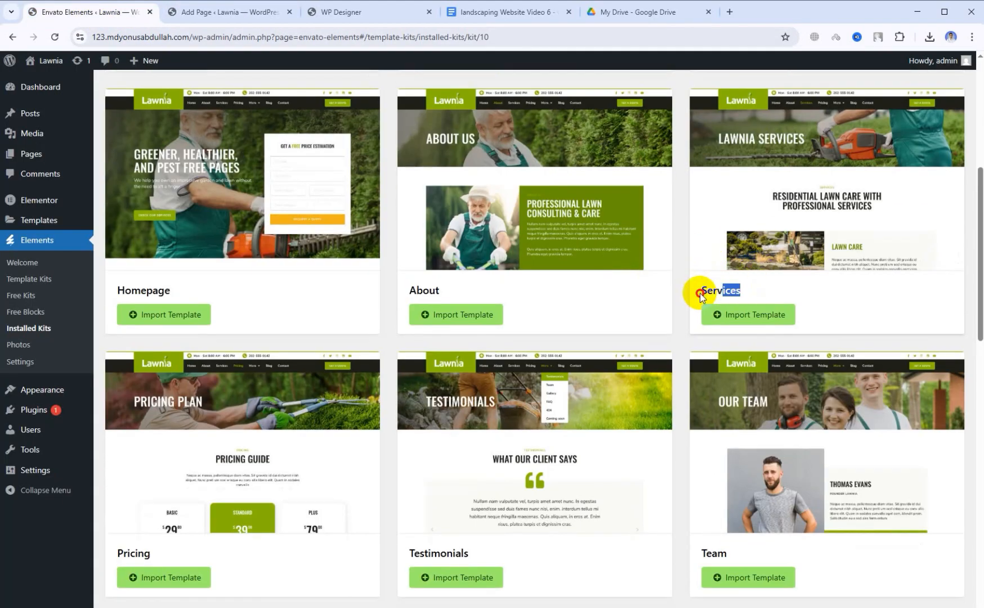
right_click(709, 294)
left_click(720, 308)
left_click(214, 12)
right_click(241, 139)
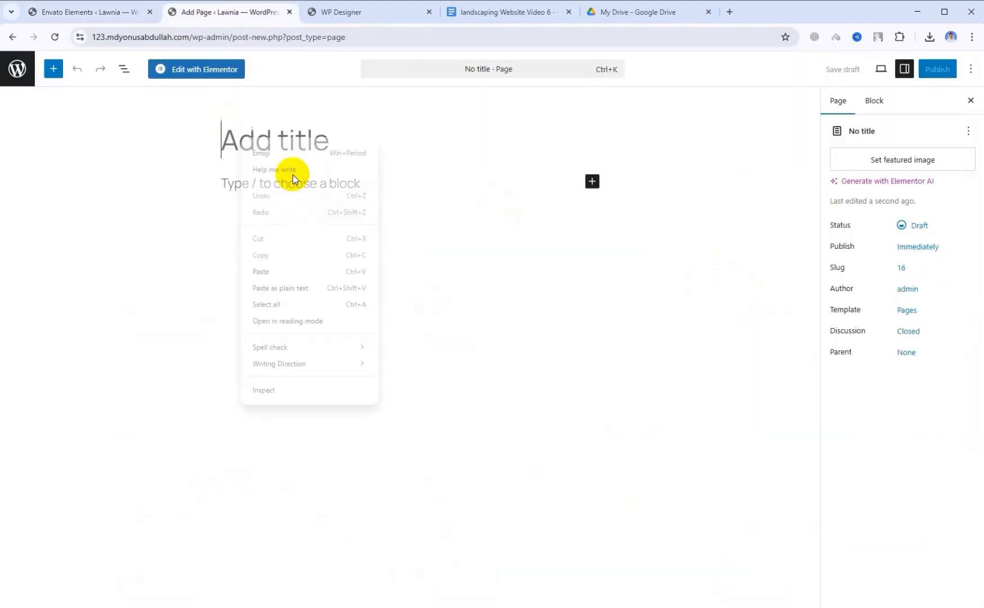
left_click(292, 270)
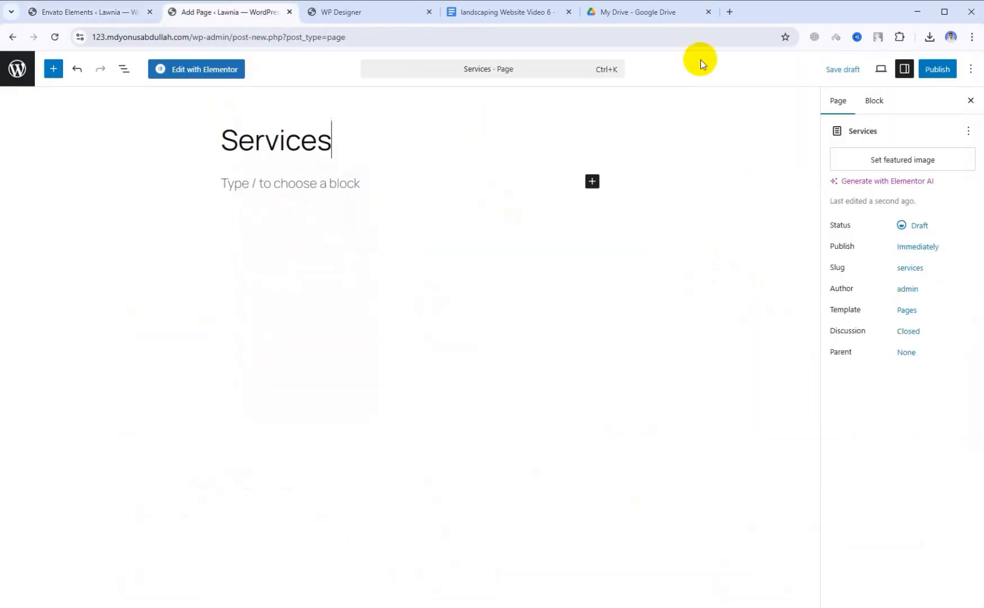
left_click(938, 69)
left_click(940, 68)
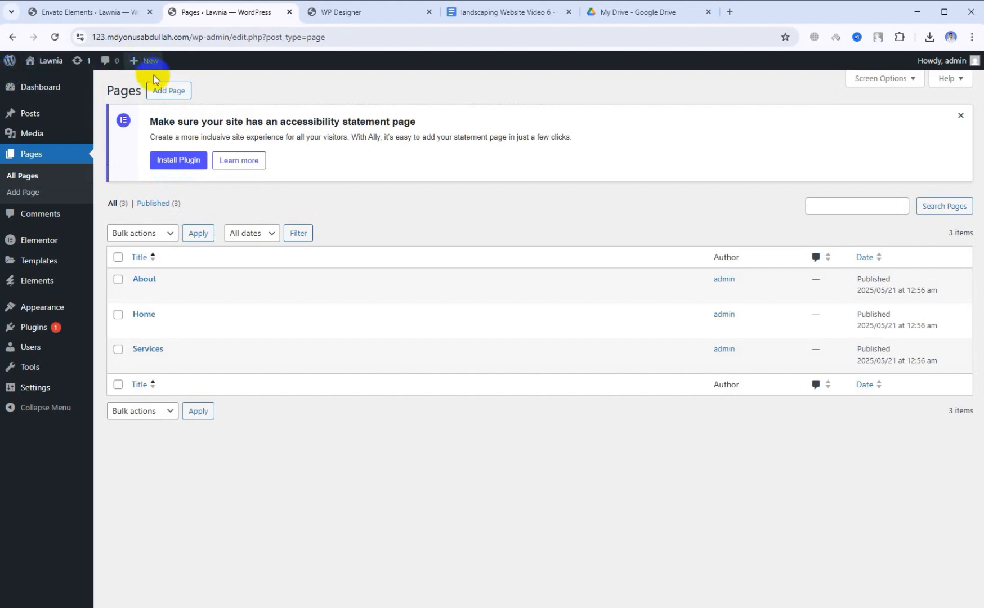
Add another page, copy the Contact template's name from the Lawnia kit as its title, and publish it as "Contact"
left_click(177, 93)
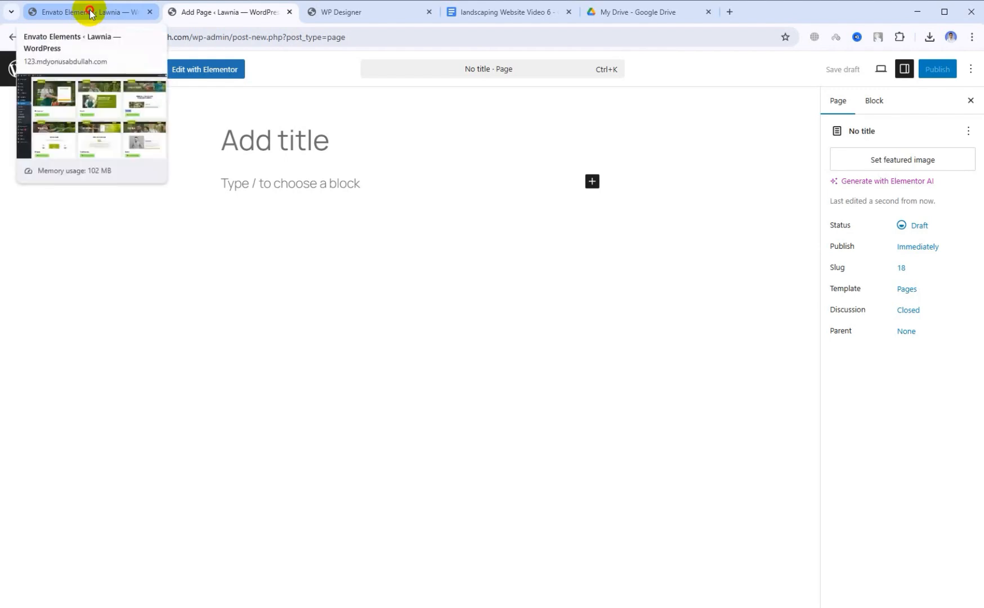
left_click(88, 16)
scroll(359, 290, "down", 3)
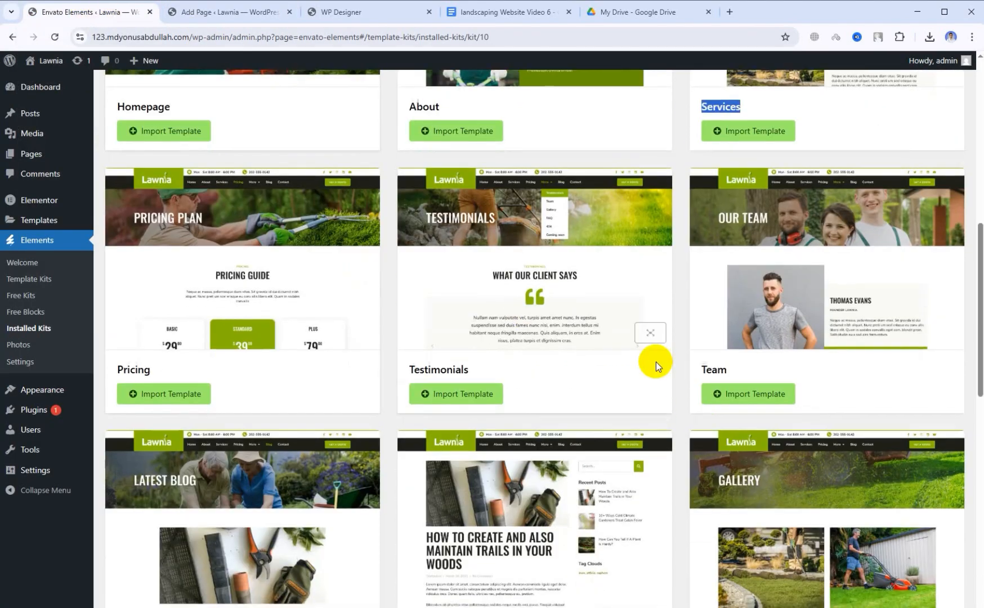
scroll(656, 361, "down", 5)
scroll(460, 388, "down", 1)
scroll(460, 387, "down", 3)
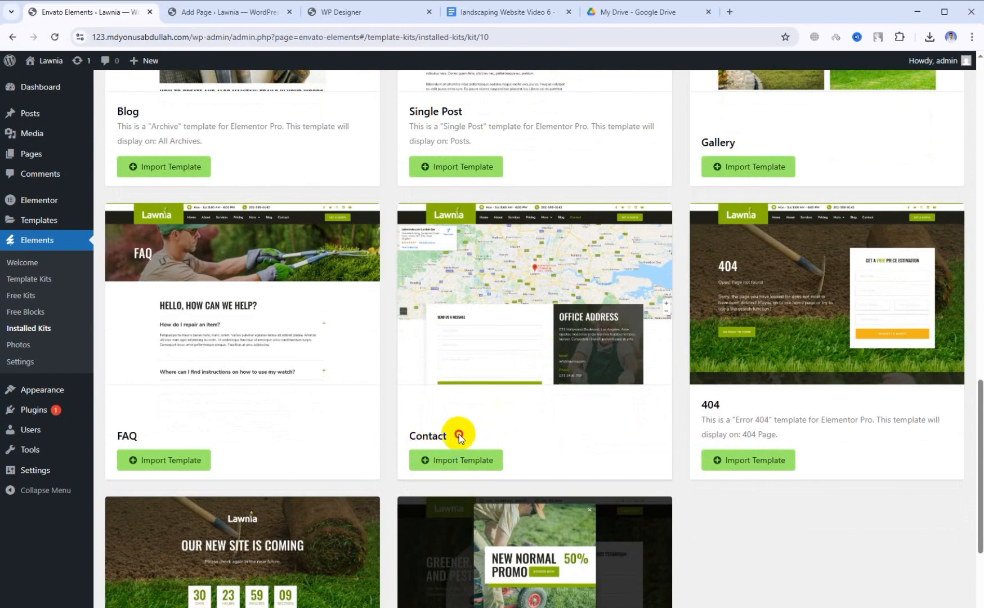
left_click_drag(454, 436, 403, 441)
right_click(412, 441)
left_click(450, 509)
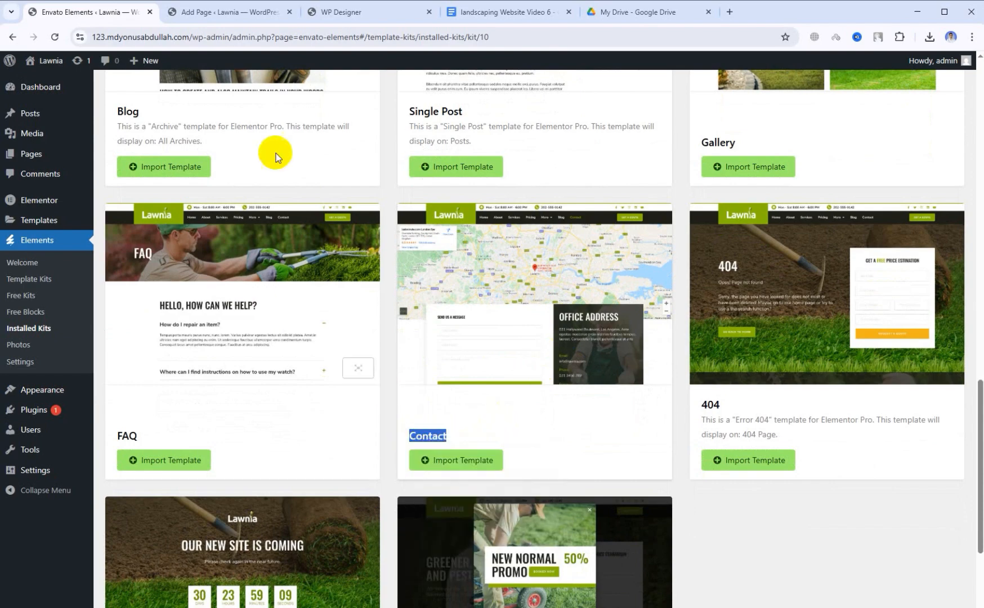
left_click(217, 17)
right_click(249, 141)
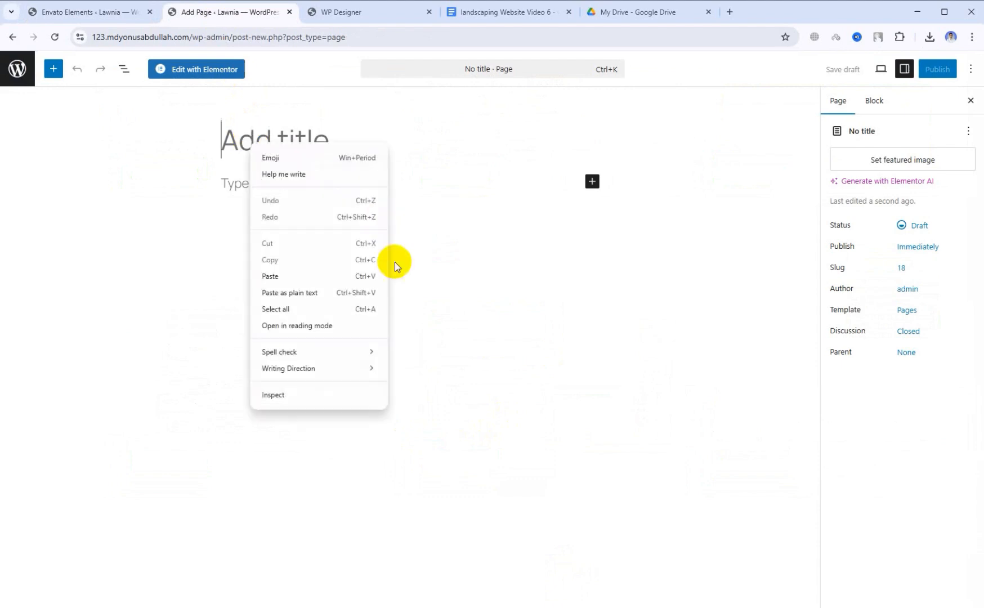
left_click(356, 278)
left_click(955, 68)
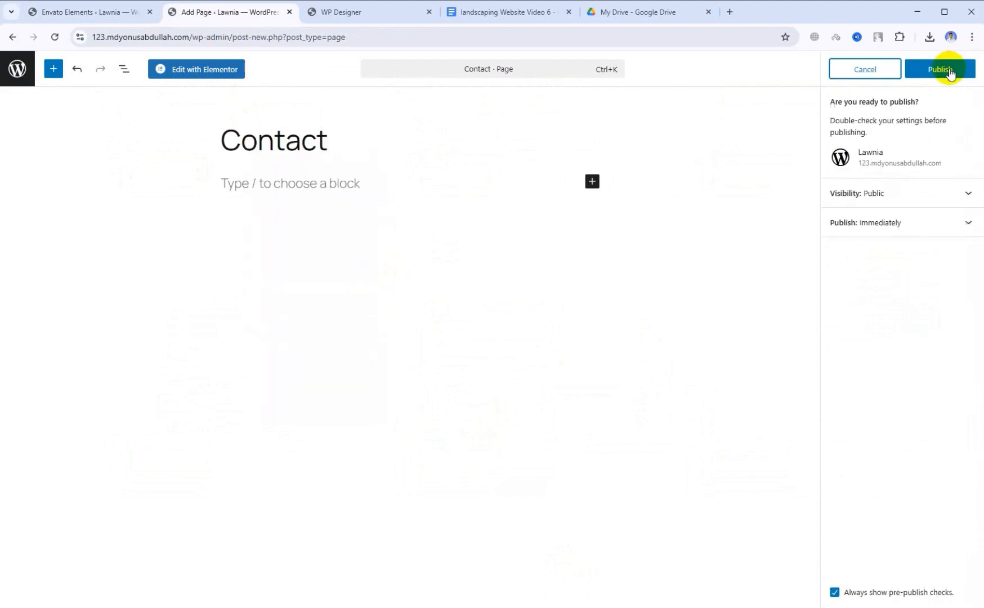
left_click(947, 72)
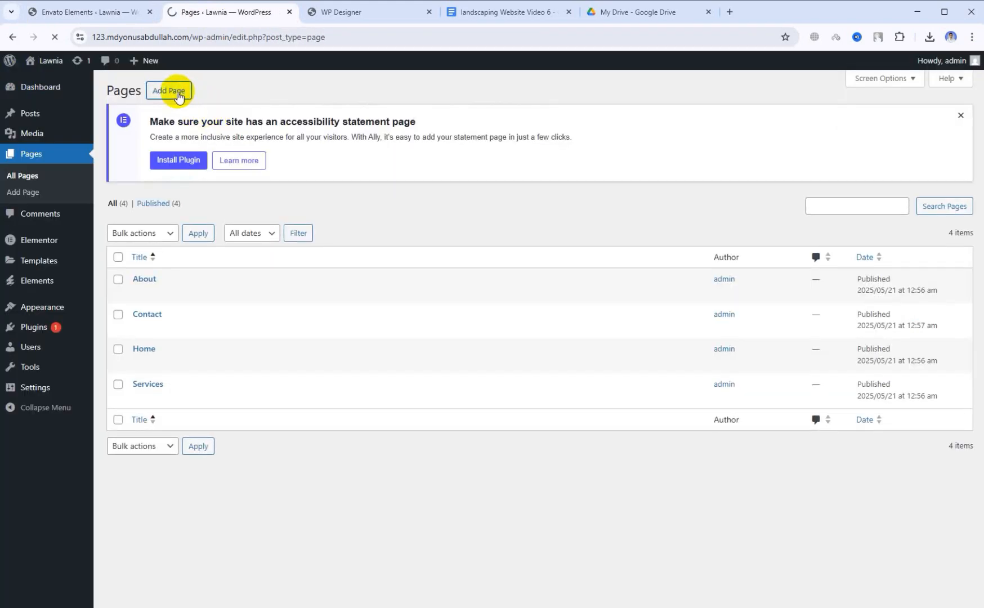
Add another page, copy the Blog template's name from the Lawnia kit as its title, and publish it as "Blog"
left_click(177, 92)
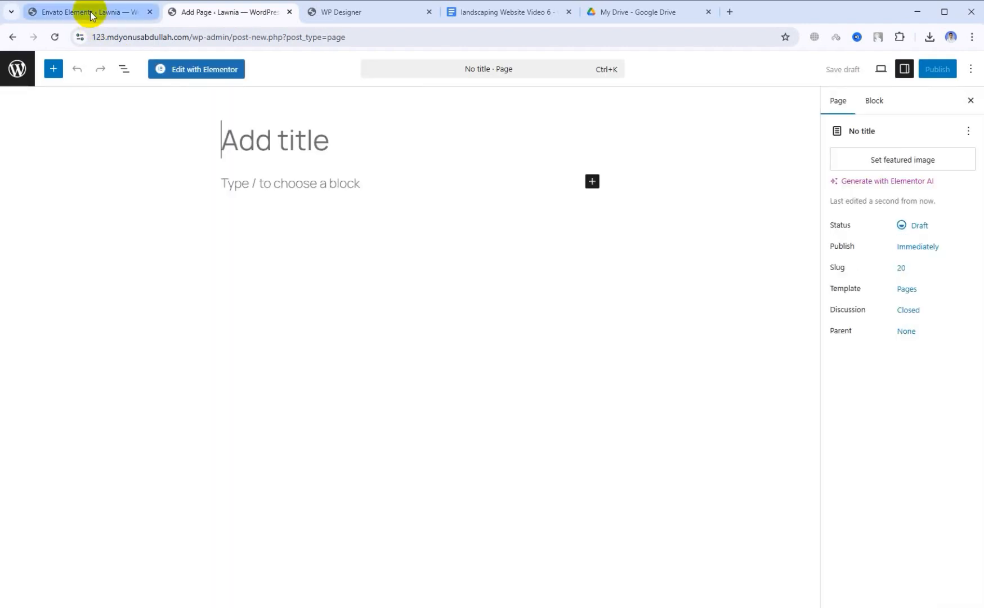
left_click(88, 11)
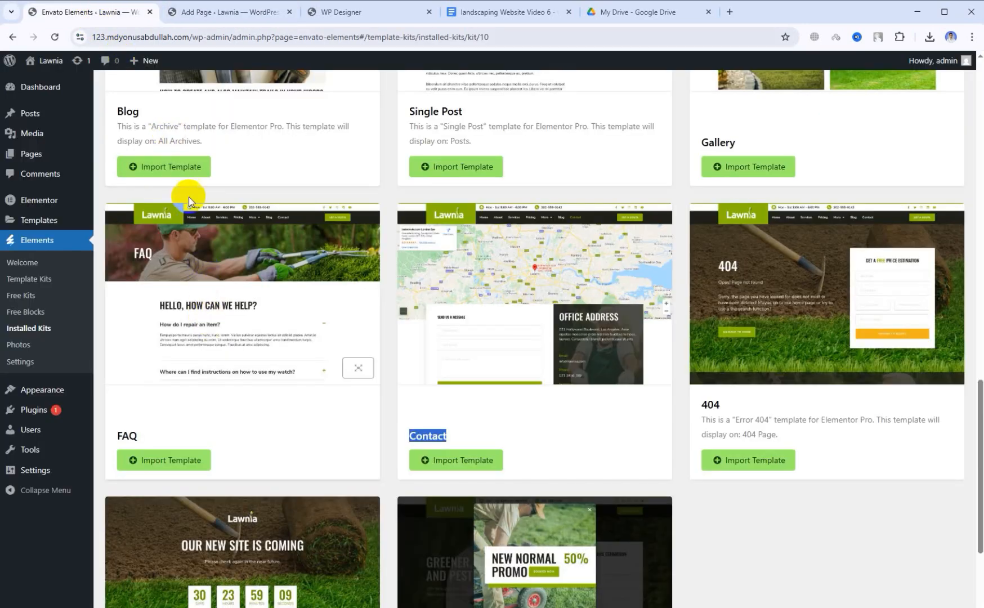
double_click(120, 112)
right_click(120, 112)
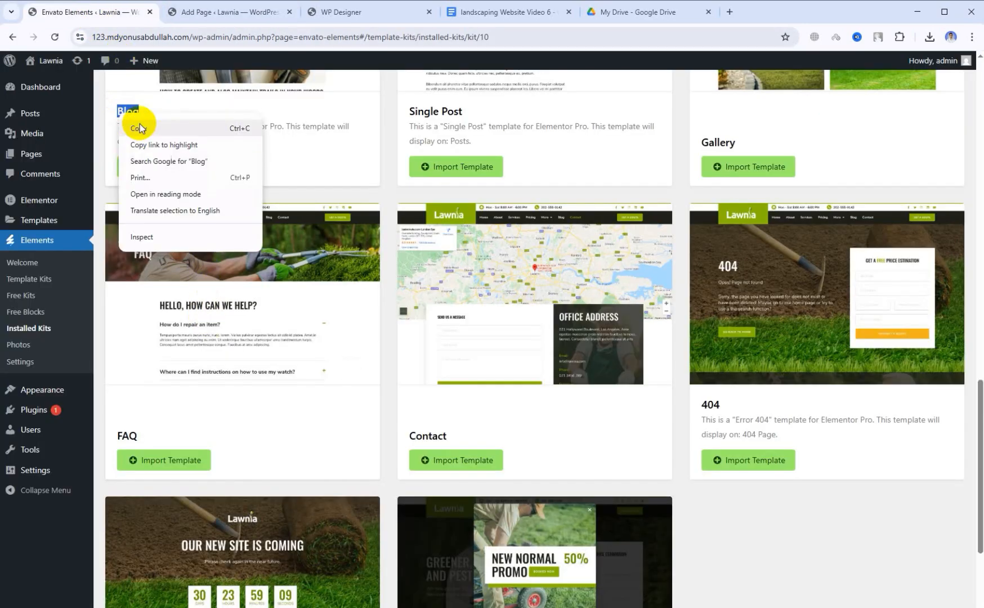
left_click(138, 124)
left_click(214, 12)
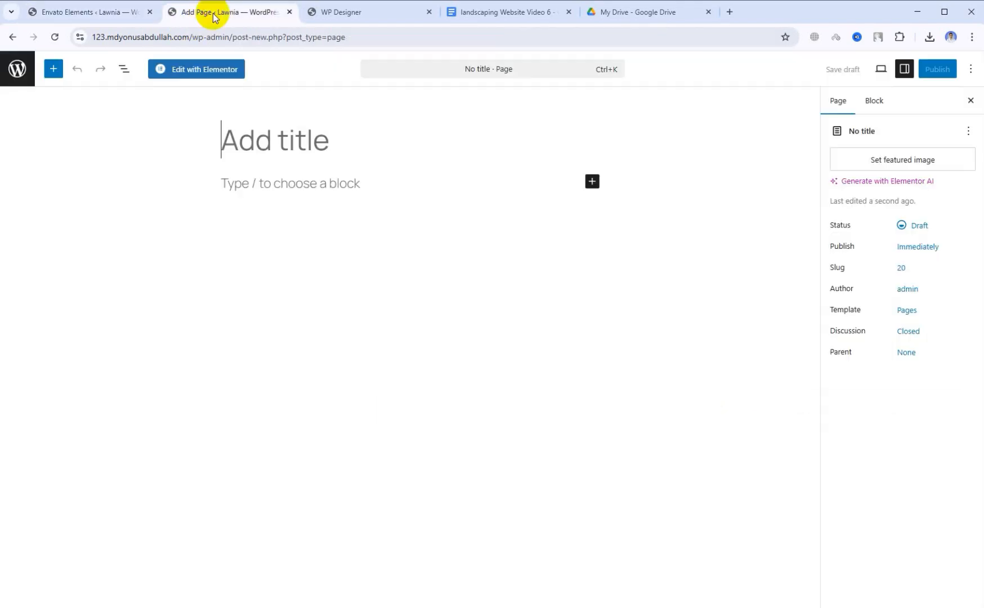
right_click(267, 146)
left_click(319, 270)
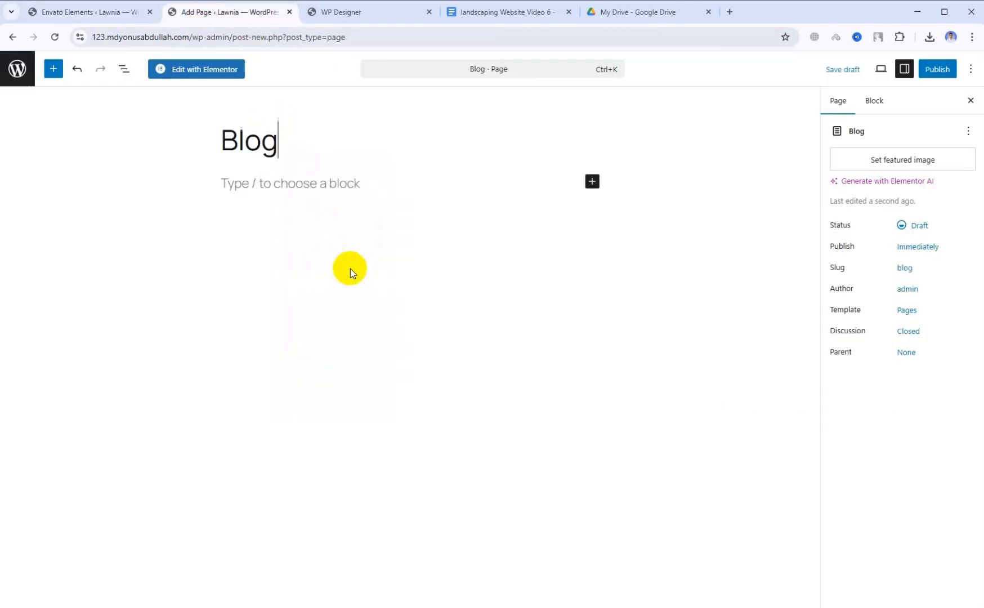
left_click(947, 68)
left_click(947, 70)
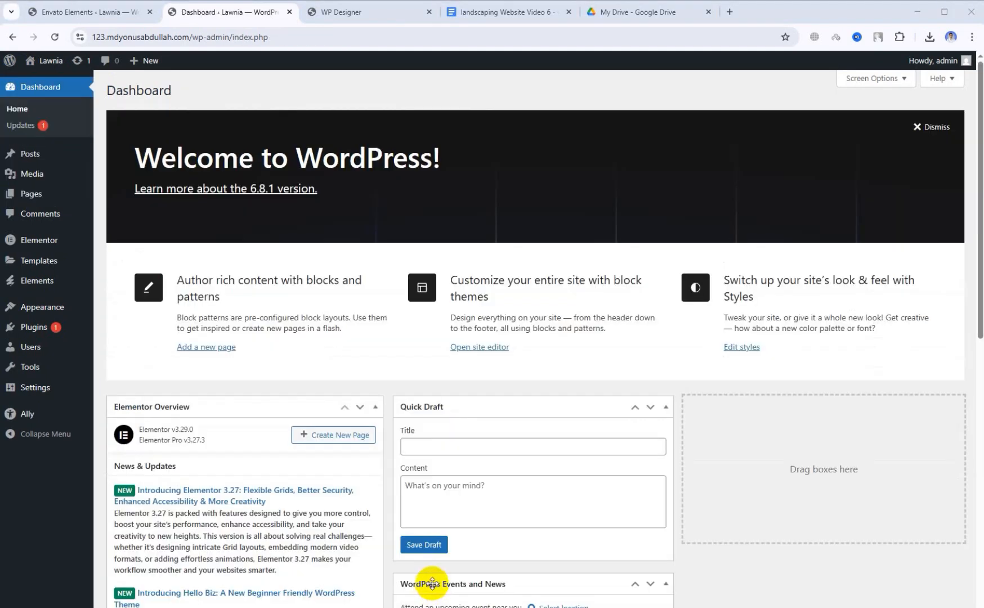
Activate the Hello Elementor theme from the site's installed themes
left_click(60, 316)
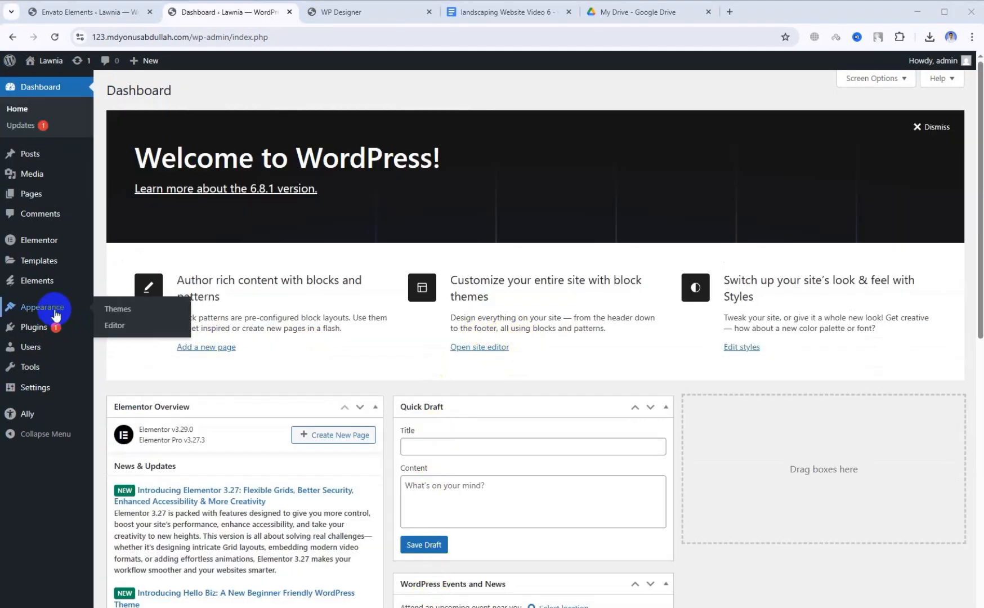
left_click(111, 311)
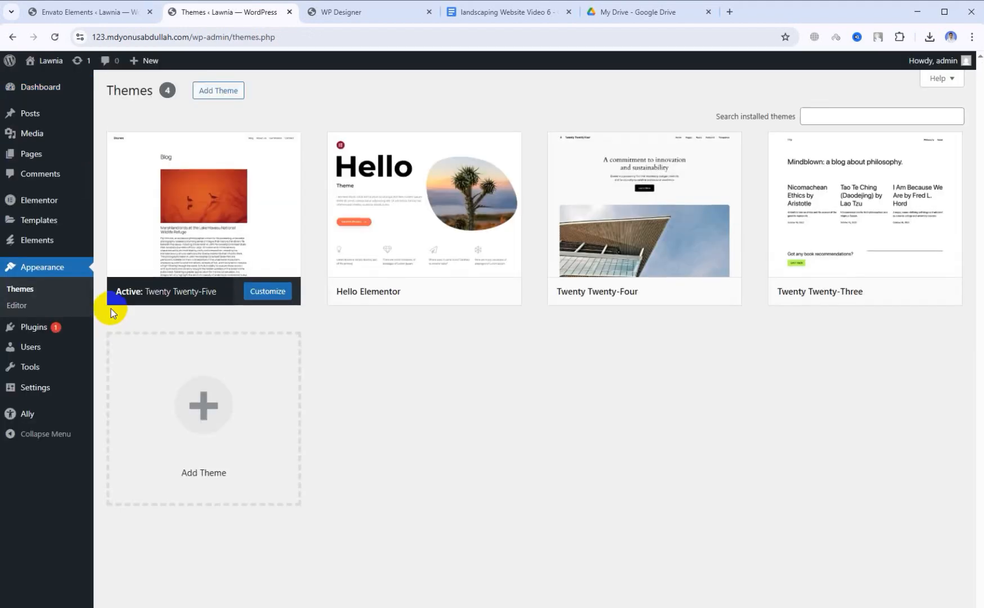
mouse_move(419, 267)
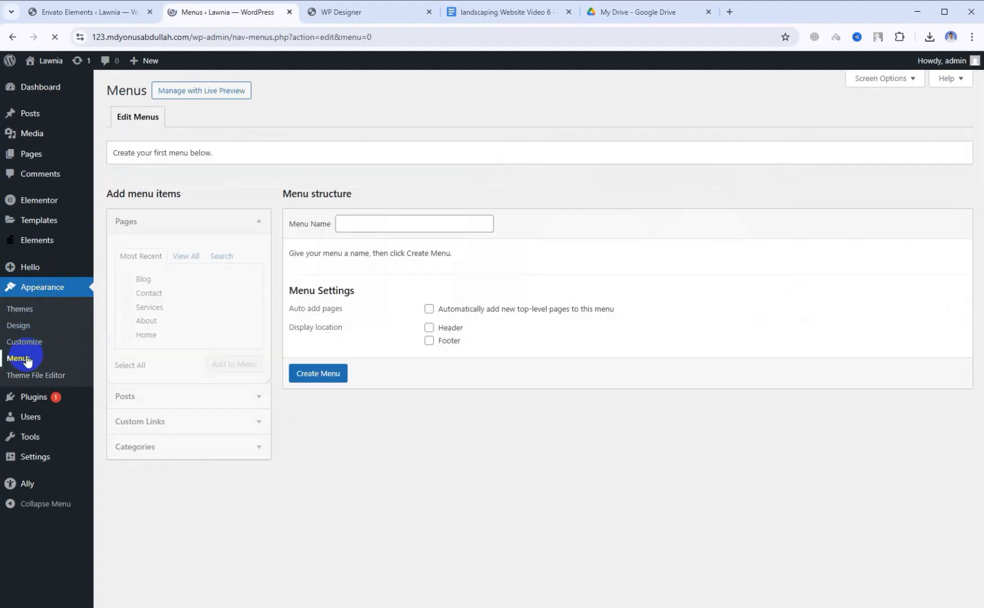
Create a menu named "main menu" and add the About, Contact, Home and Services pages to it
left_click(402, 223)
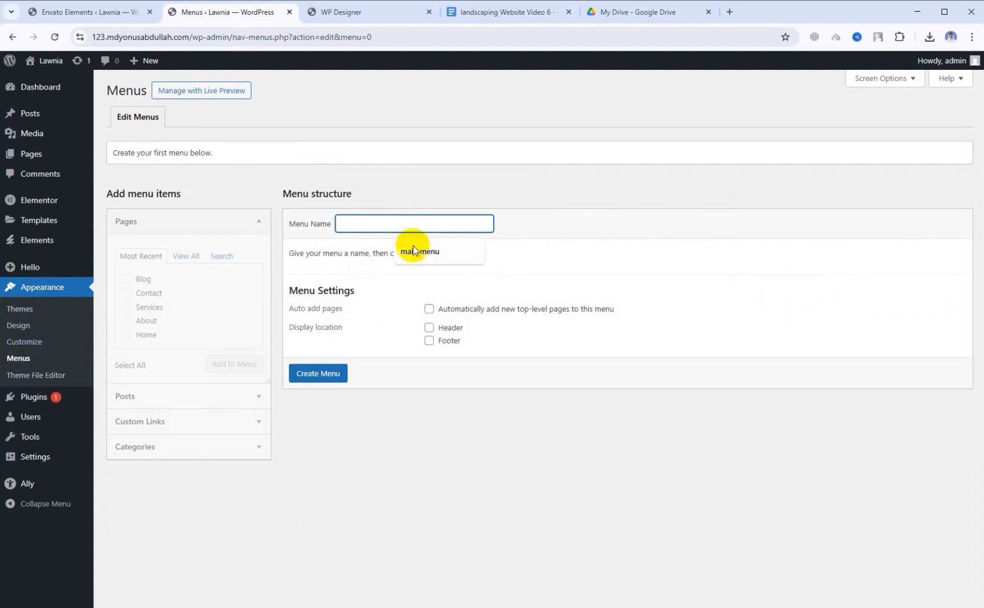
left_click(413, 254)
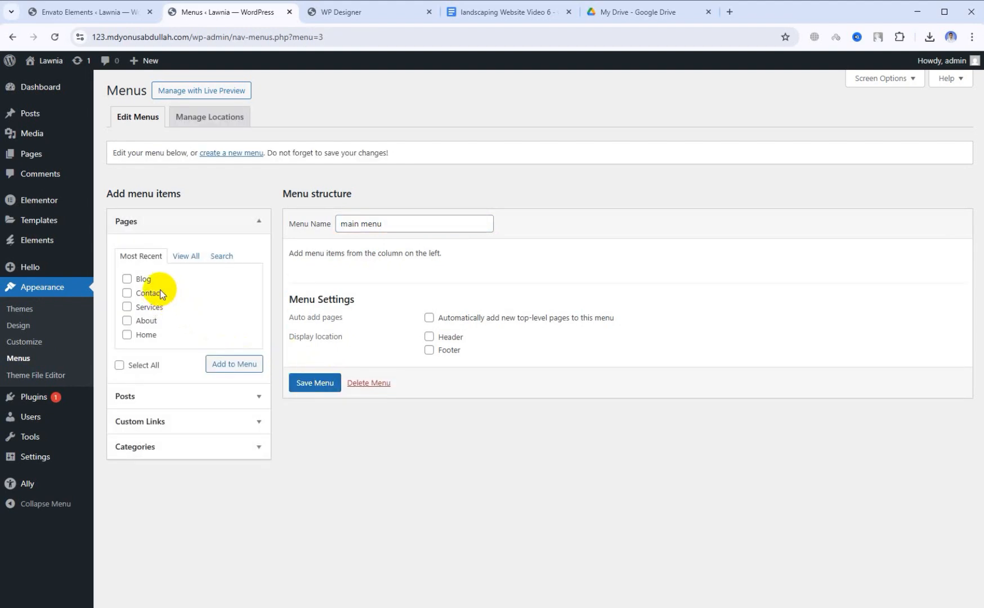
left_click(191, 257)
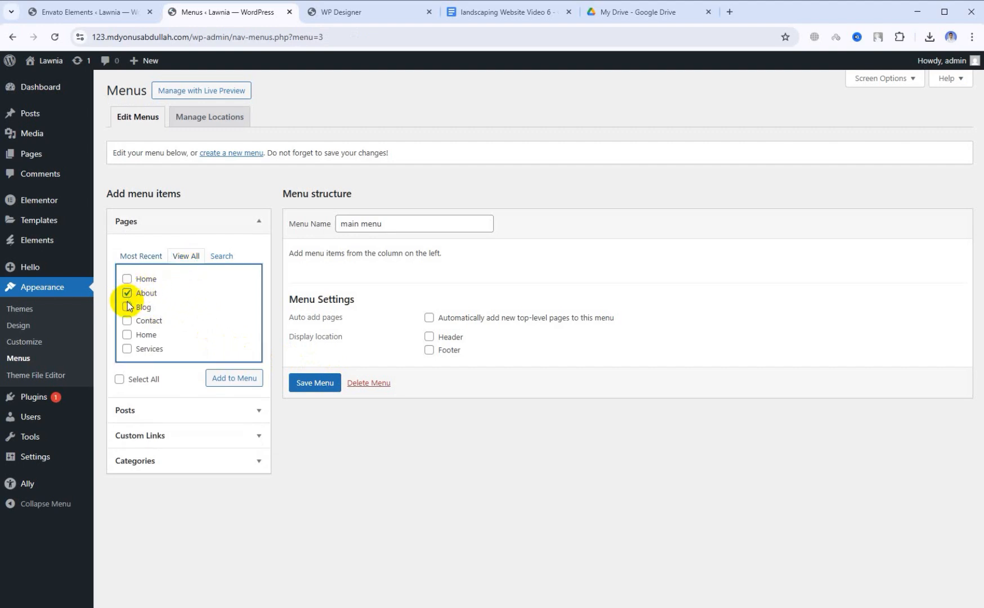
left_click(128, 320)
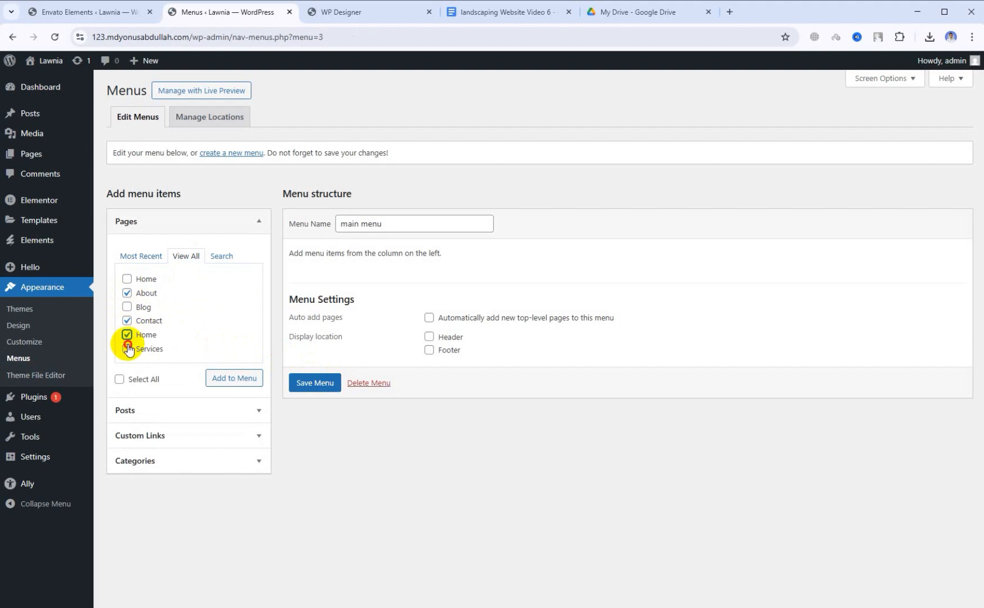
left_click(128, 348)
left_click(219, 379)
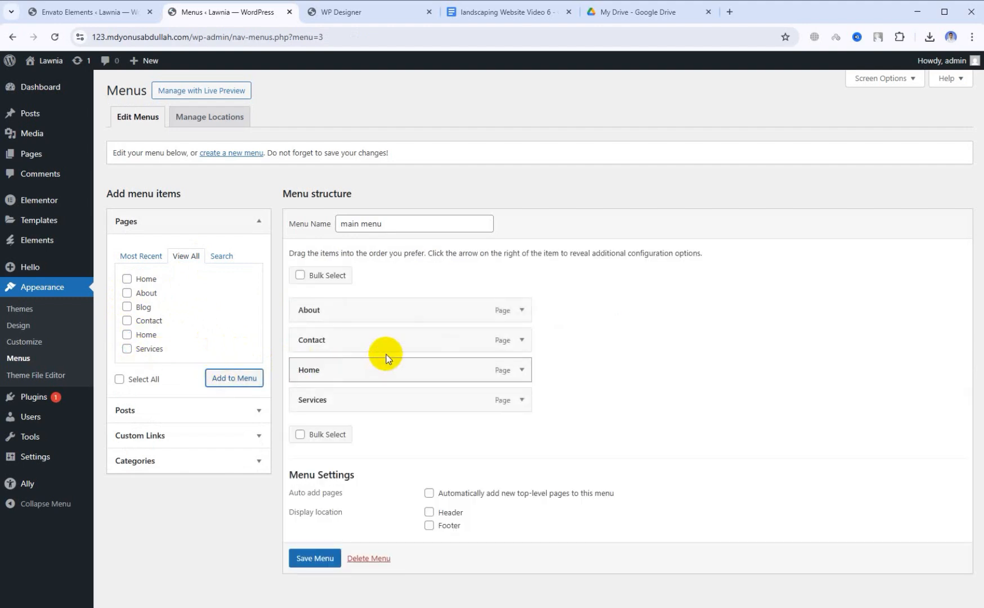
Add the Blog page, order the menu items as Home, About, Services, Contact, Blog, and save the menu
left_click_drag(374, 358, 370, 307)
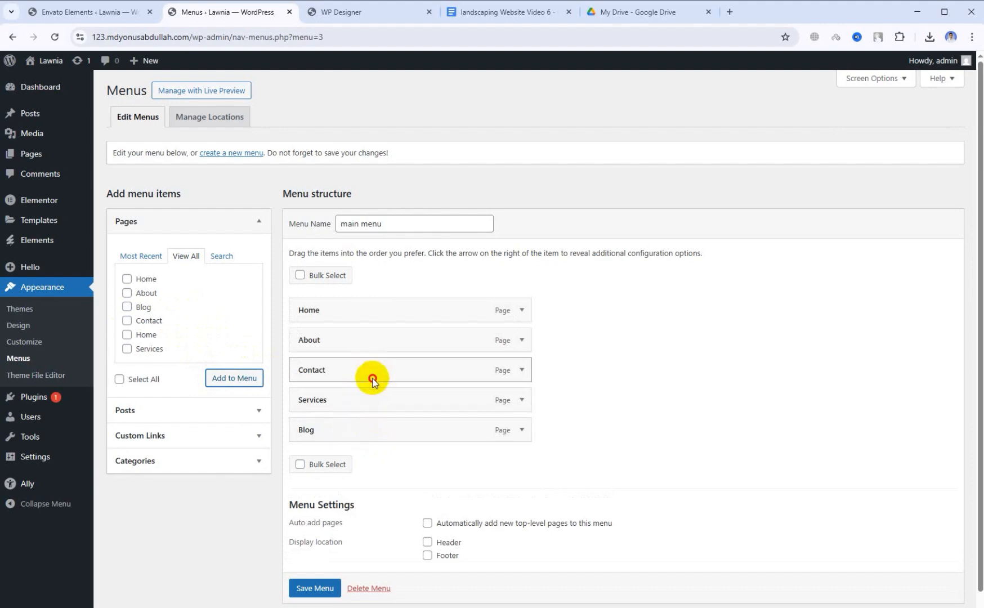
left_click_drag(373, 380, 372, 406)
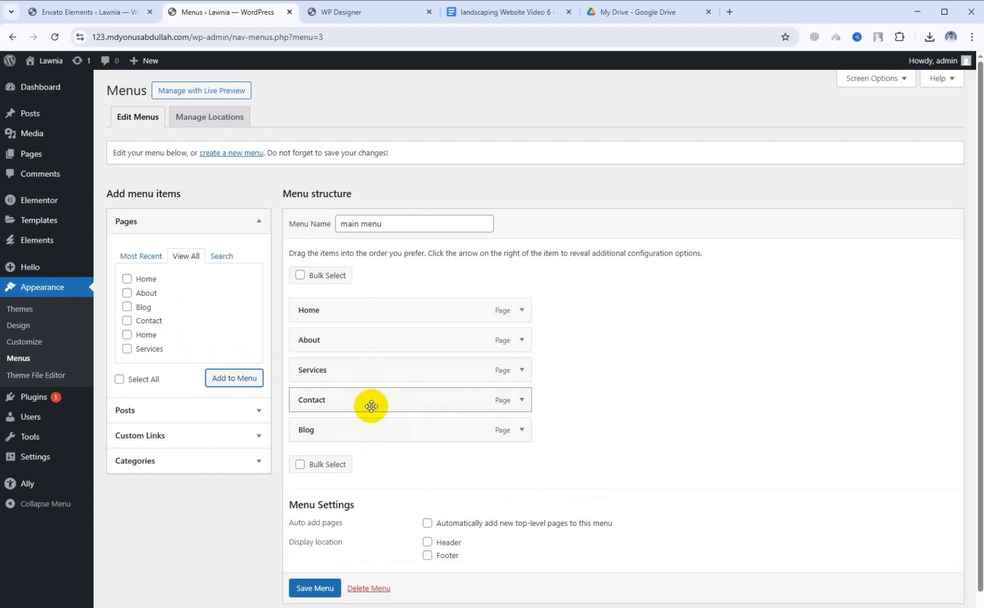
scroll(369, 413, "down", 1)
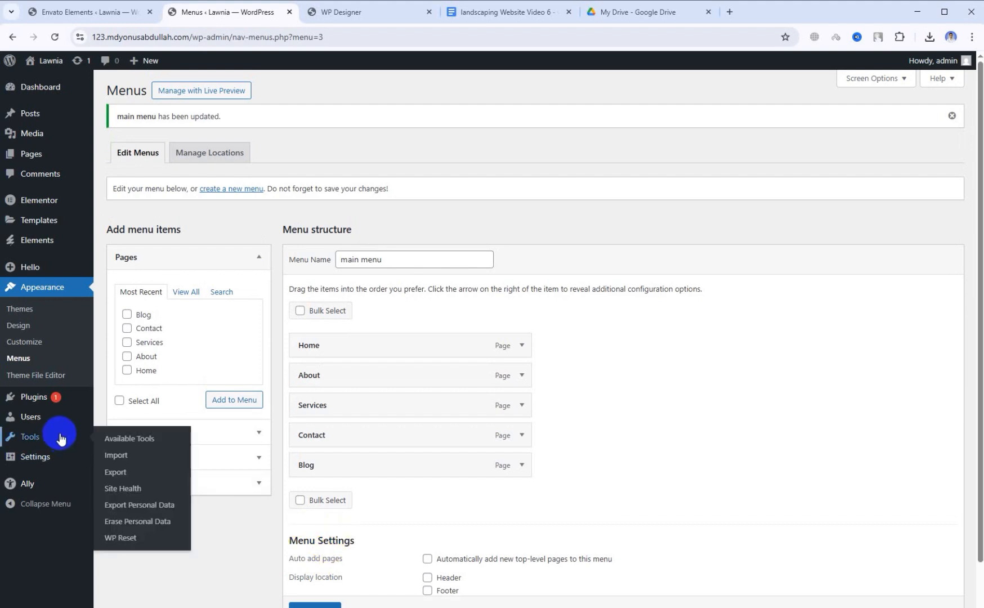
Open the list of all pages in a new tab and close the Menus tab
mouse_move(57, 162)
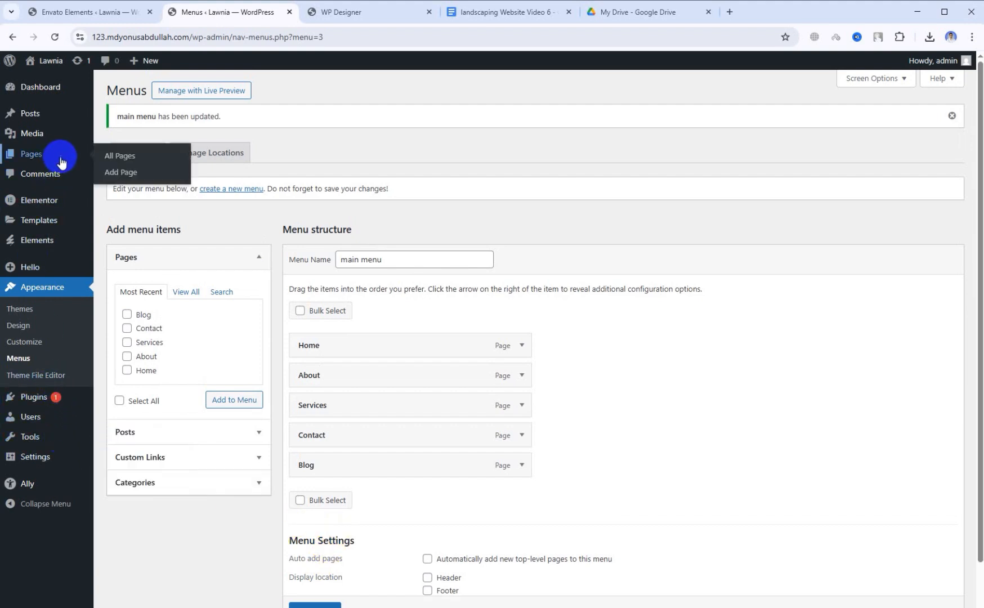
right_click(120, 159)
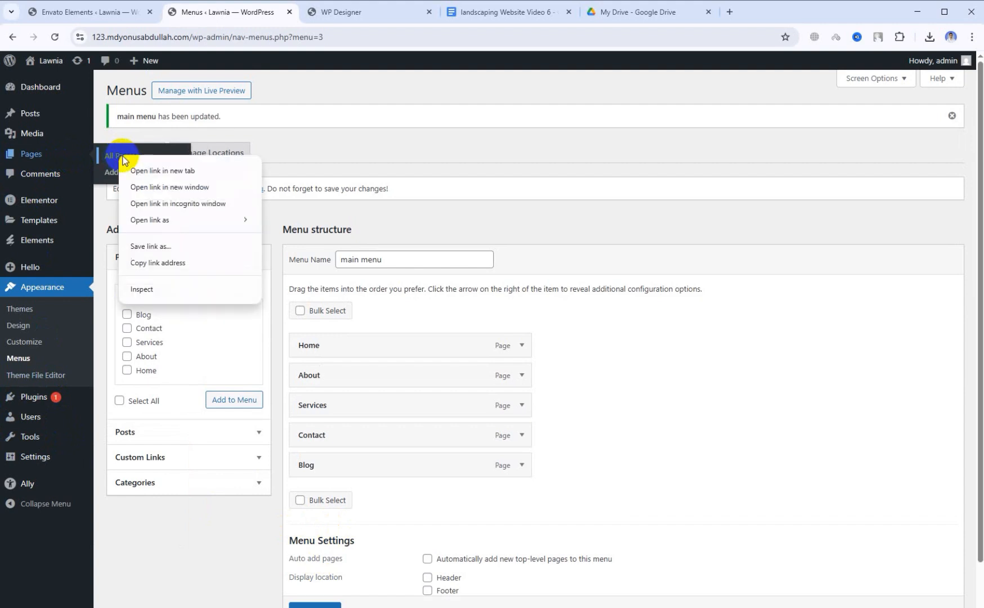
left_click(137, 167)
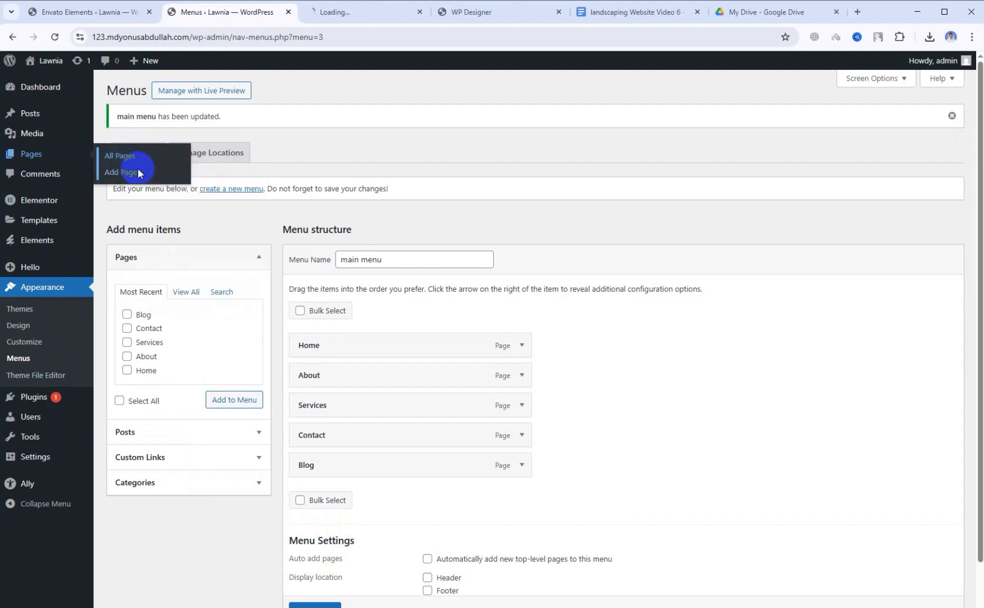
left_click(320, 15)
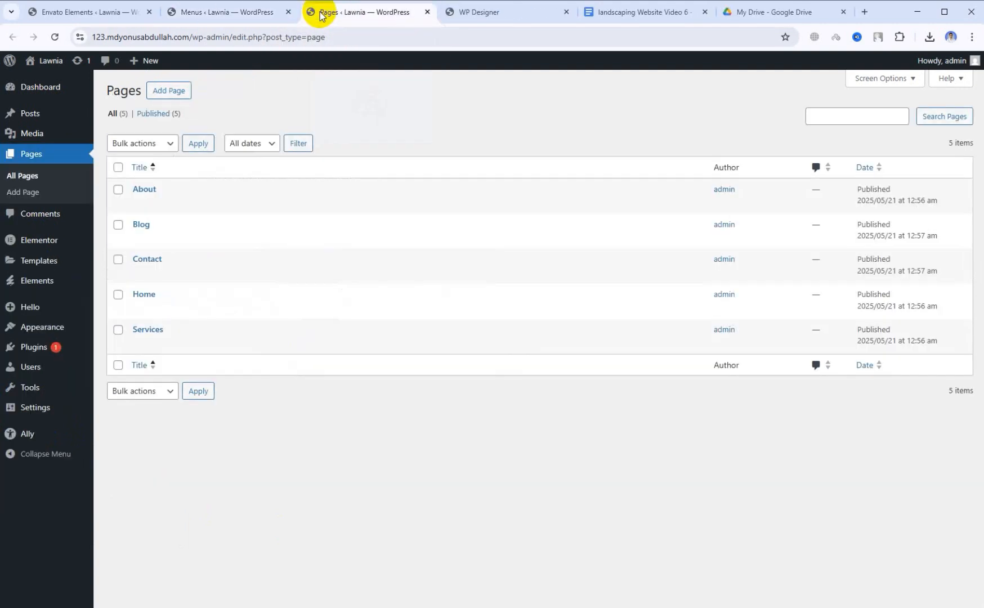
left_click(289, 12)
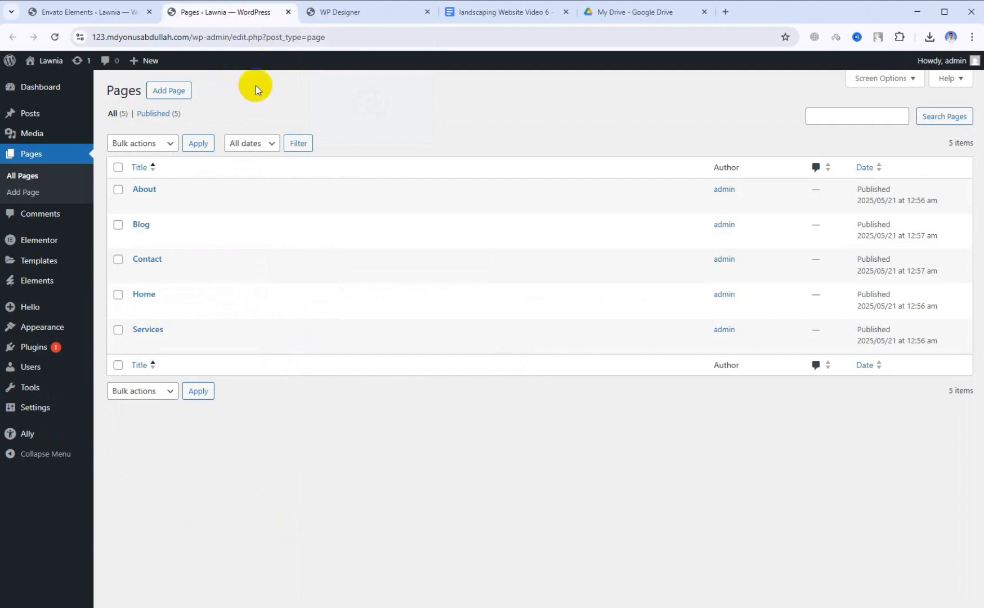
Open the Home page in a new tab for editing with Elementor and dismiss the AI notification
mouse_move(180, 312)
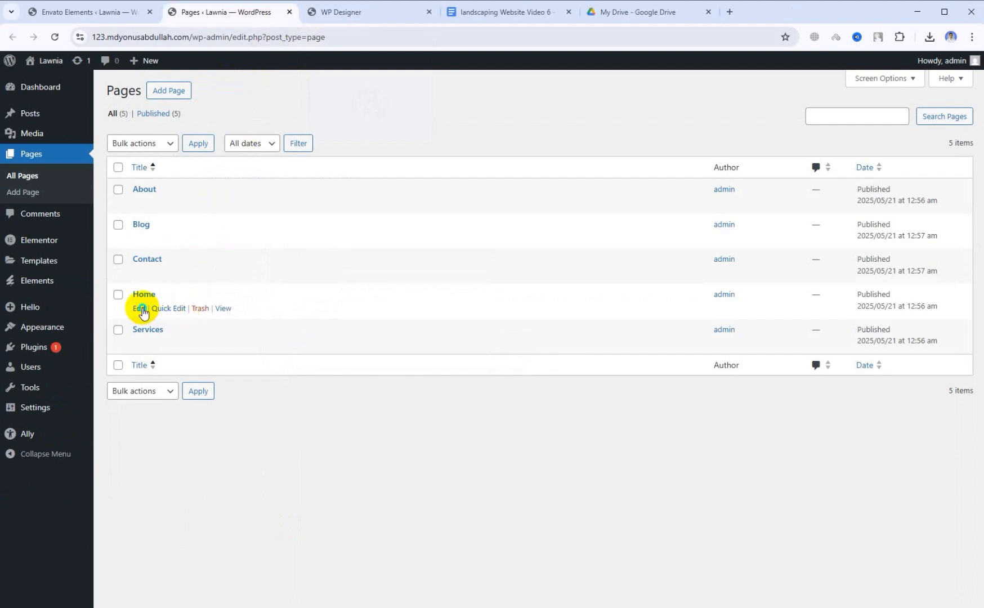
right_click(142, 312)
left_click(170, 323)
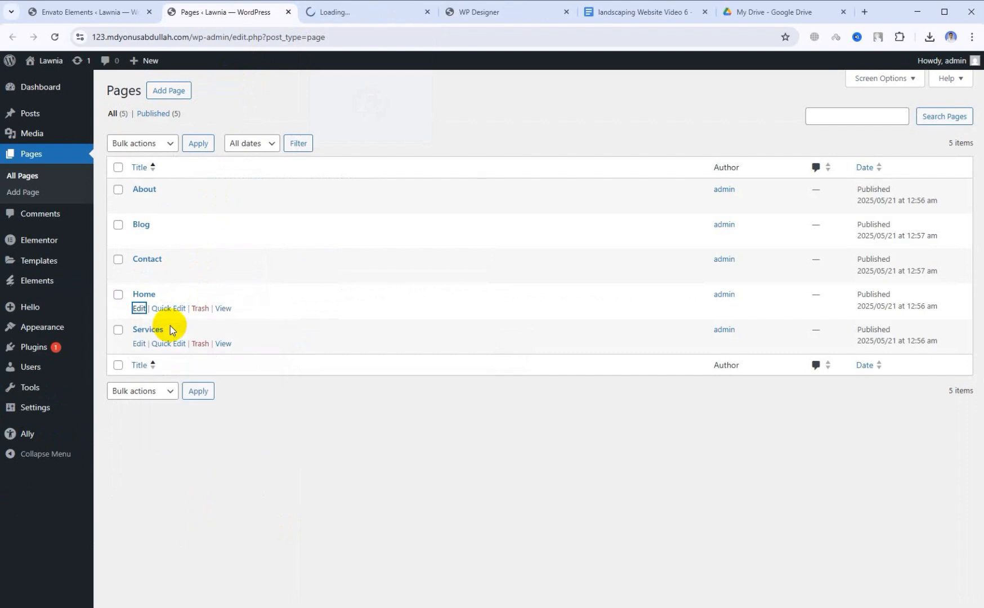
left_click(349, 13)
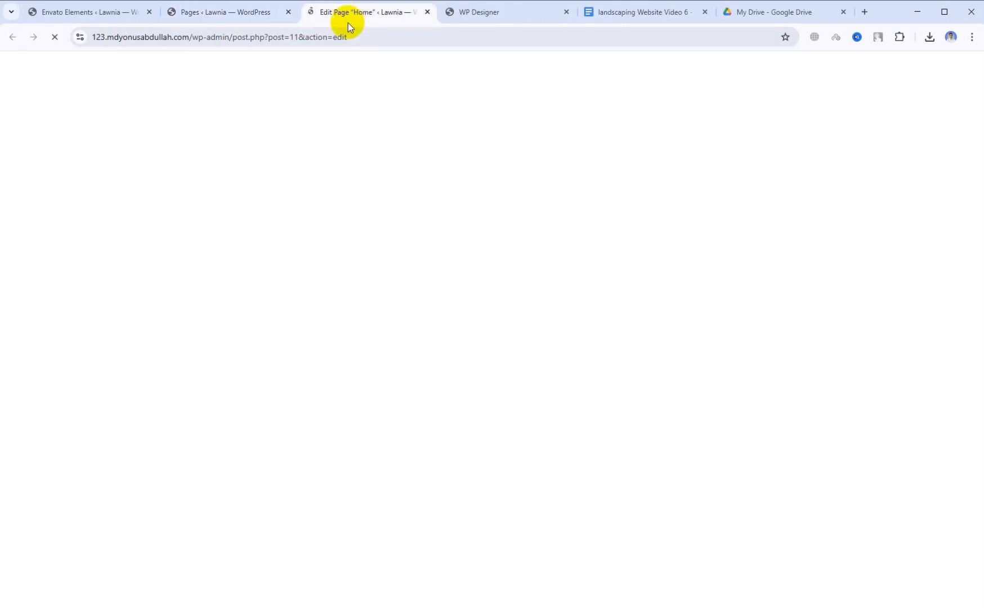
left_click(183, 72)
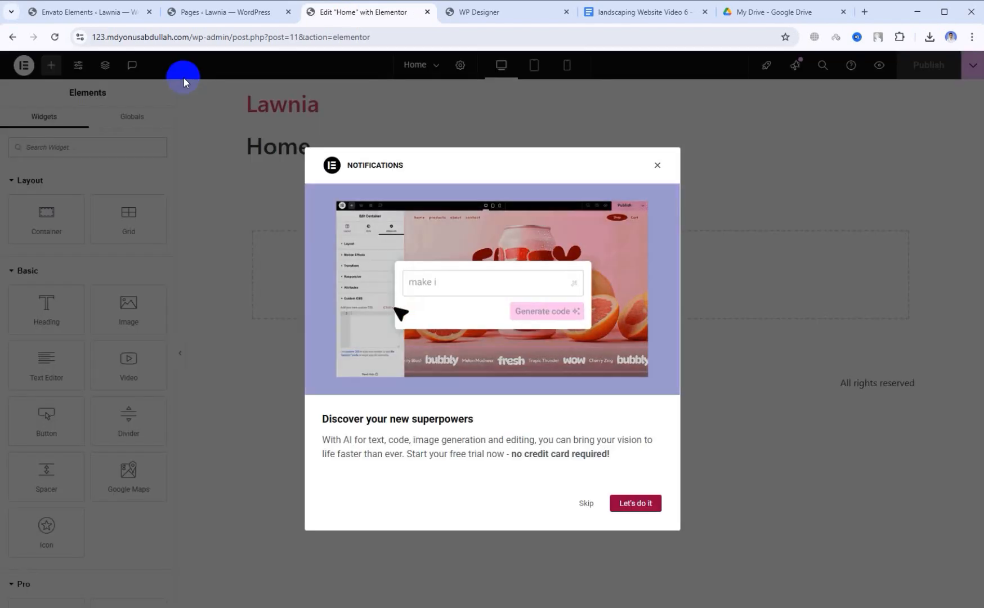
left_click(656, 165)
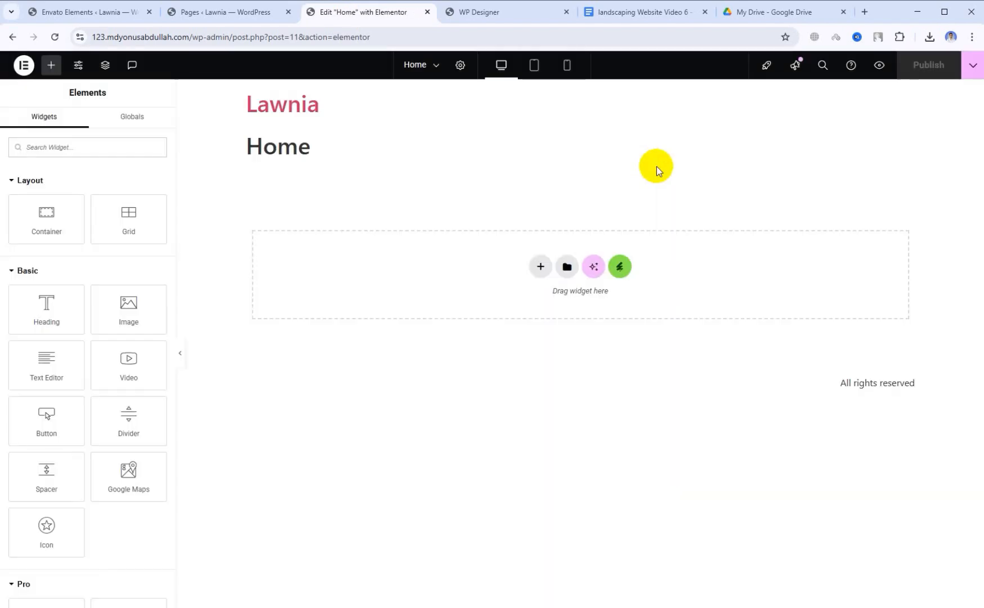
Set the Home page's layout to Elementor Canvas in its page settings
left_click(461, 67)
left_click(113, 552)
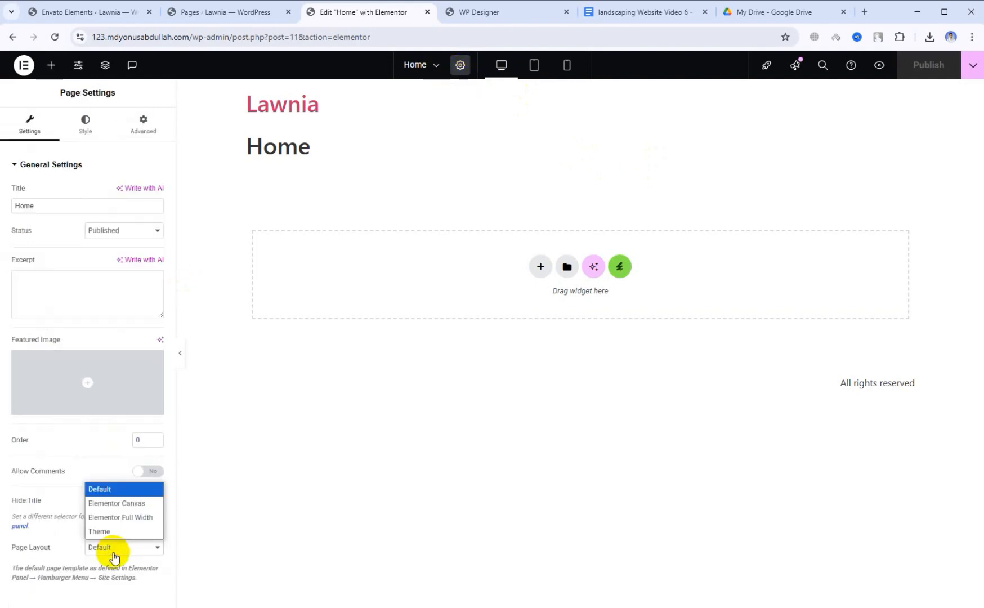
left_click(124, 503)
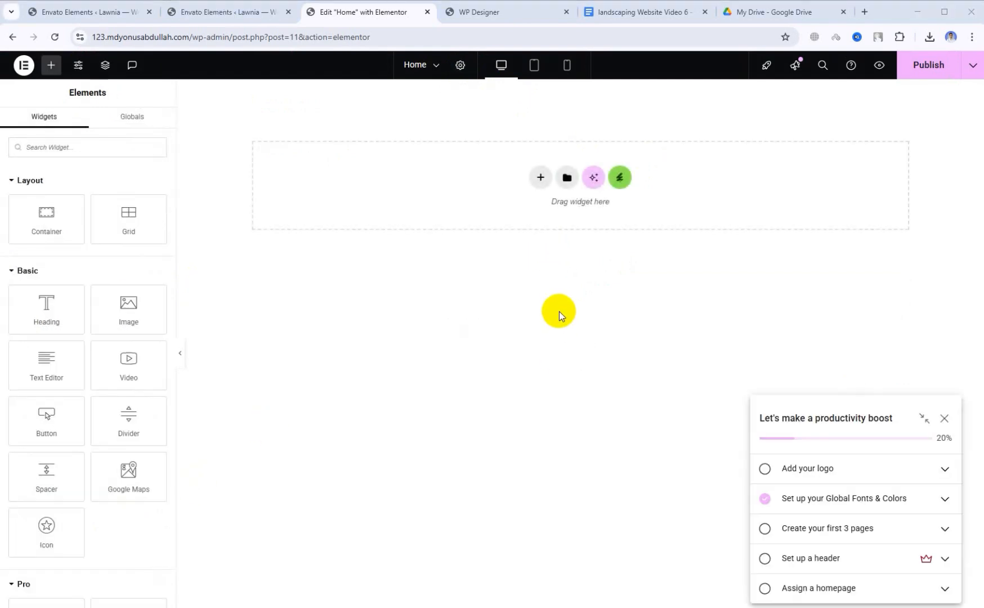
Import elementor-53-2025-05-21.json into the template library, accepting the JSON warning, and insert the imported header template into the Home page
left_click(567, 178)
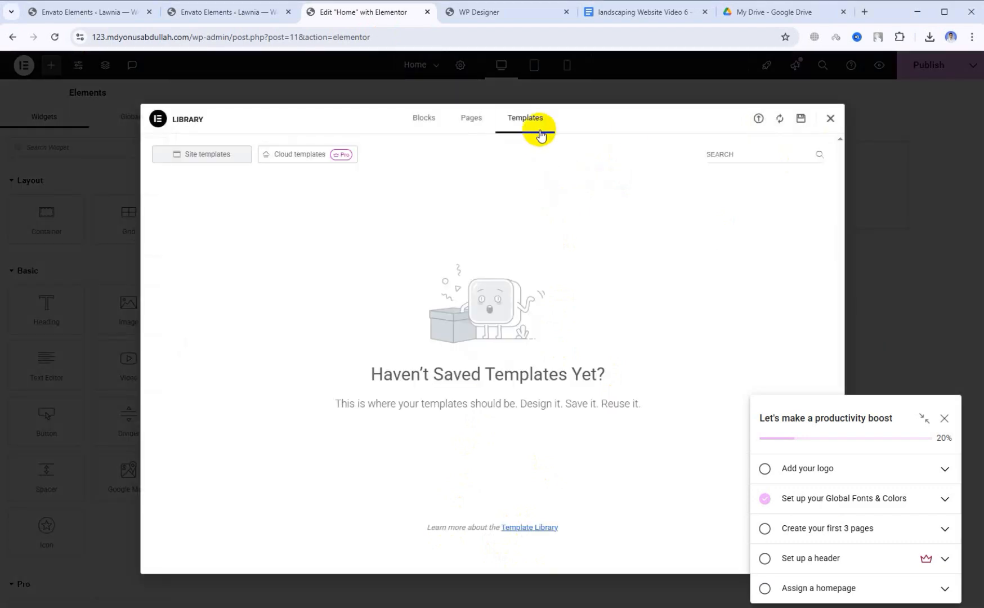
left_click(757, 121)
left_click(496, 356)
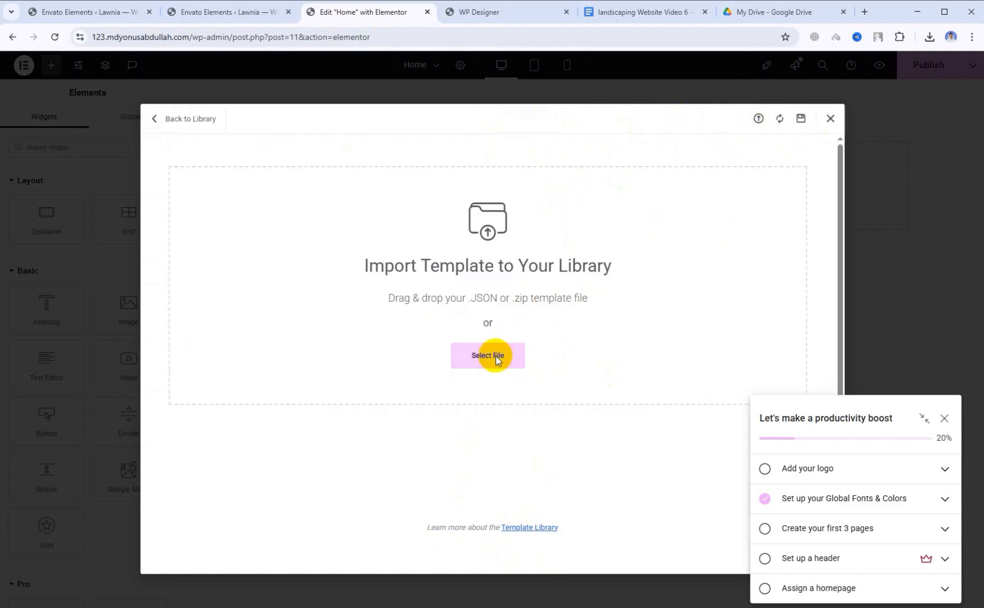
left_click(227, 79)
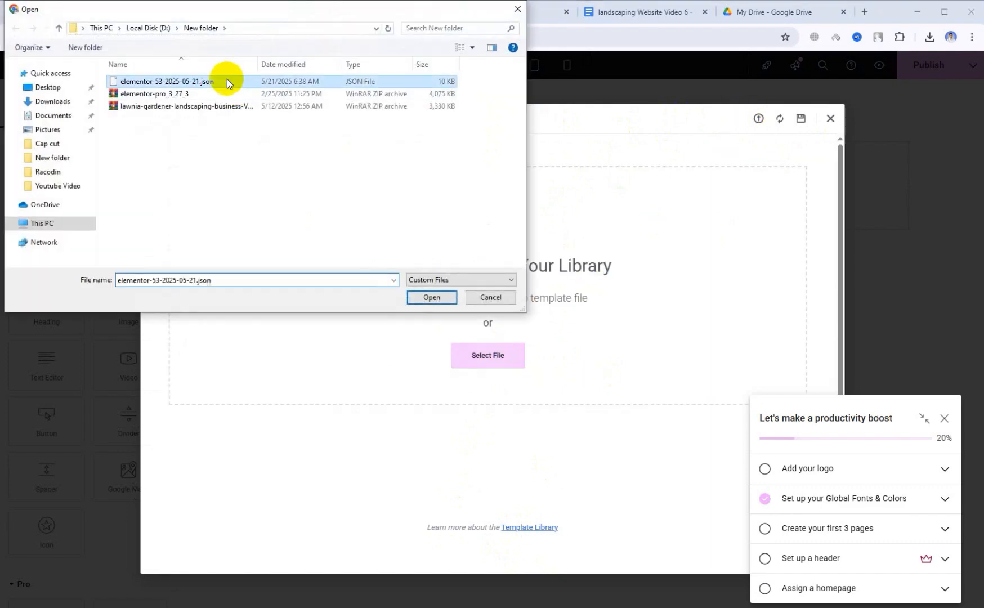
left_click(441, 301)
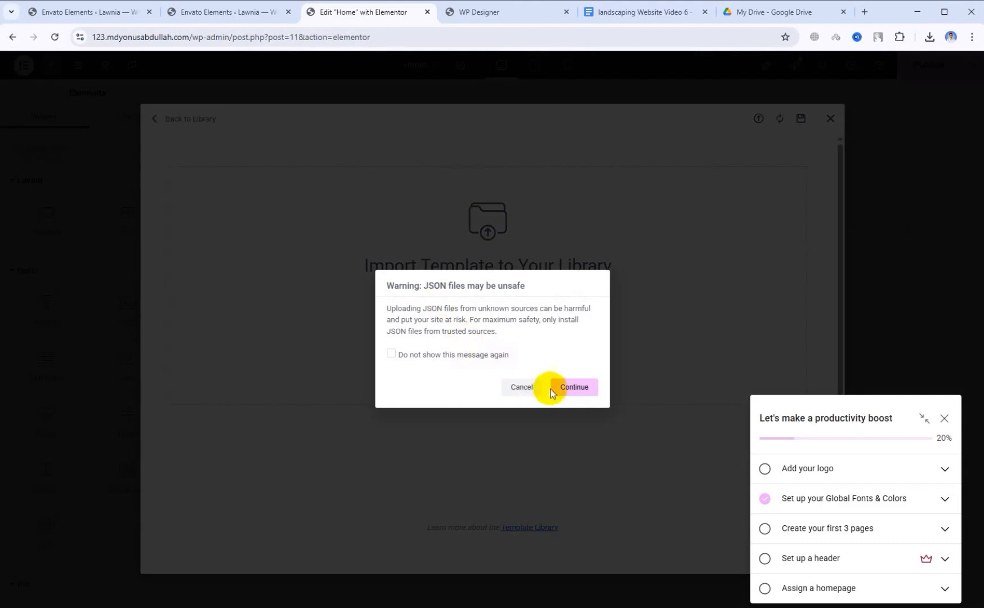
left_click(574, 387)
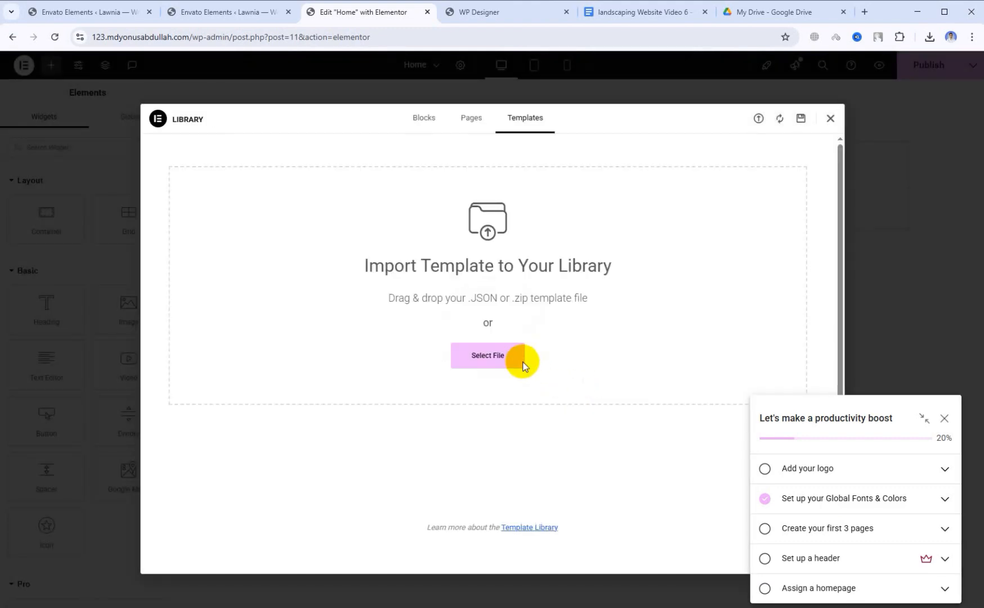
left_click(739, 253)
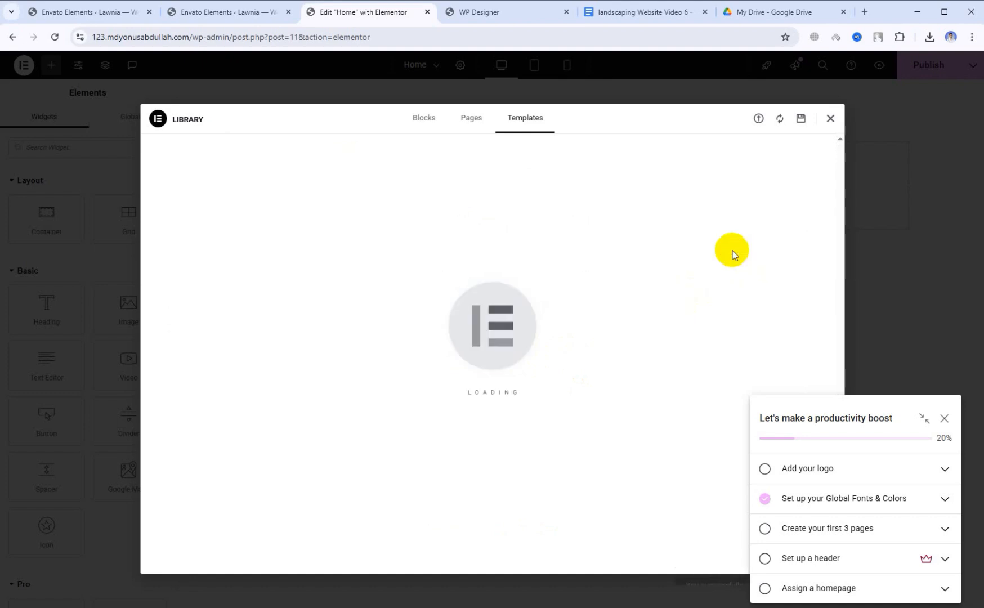
Review the header JSON file link in the "landscaping Website Video 6" document and return to the Home page editor
left_click(630, 12)
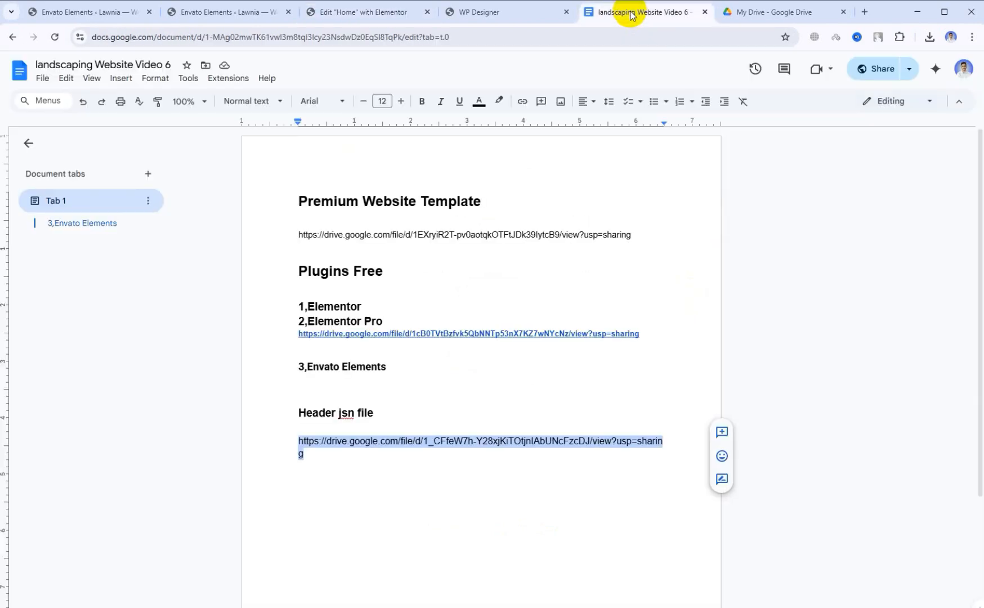
left_click(315, 455)
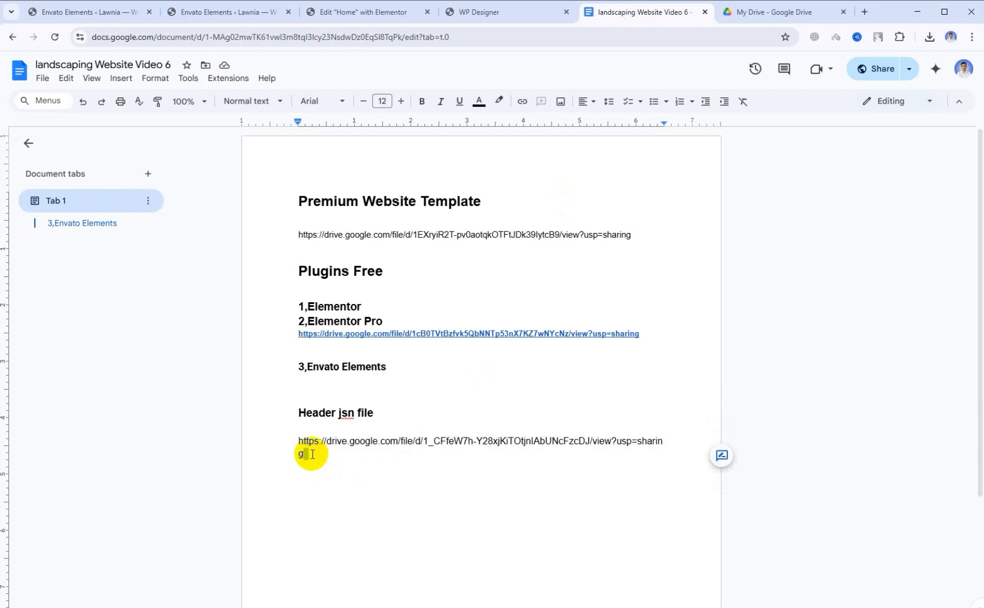
left_click(235, 12)
left_click(341, 11)
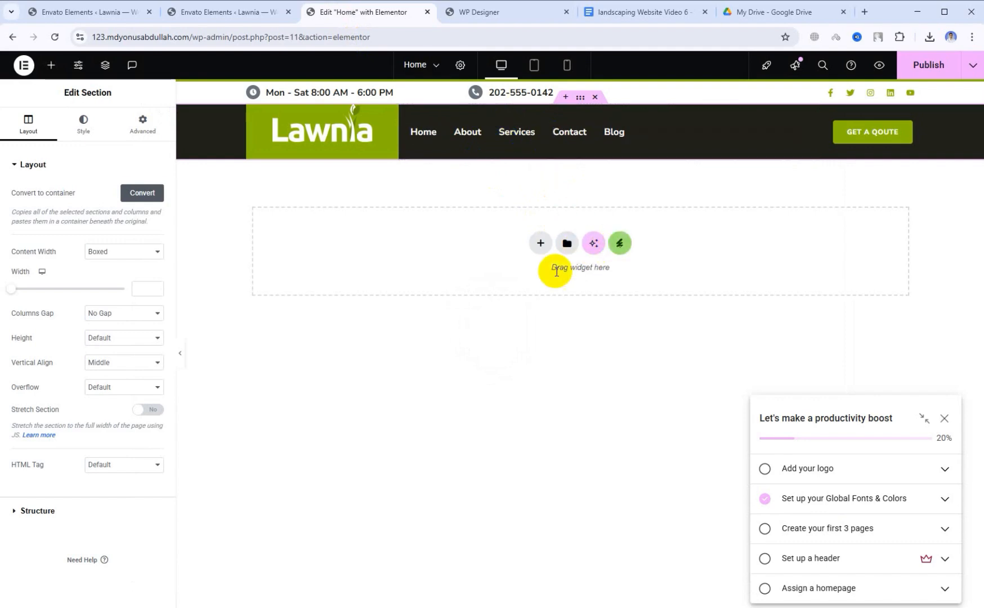
Insert the Homepage template from the installed Lawnia kit below the header and close the productivity checklist
left_click(623, 243)
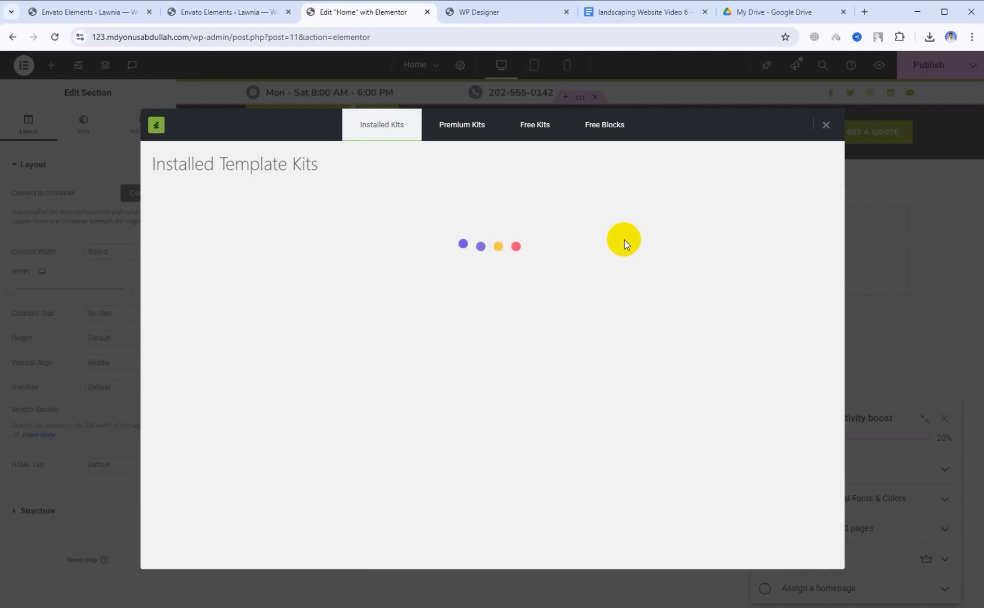
left_click(289, 275)
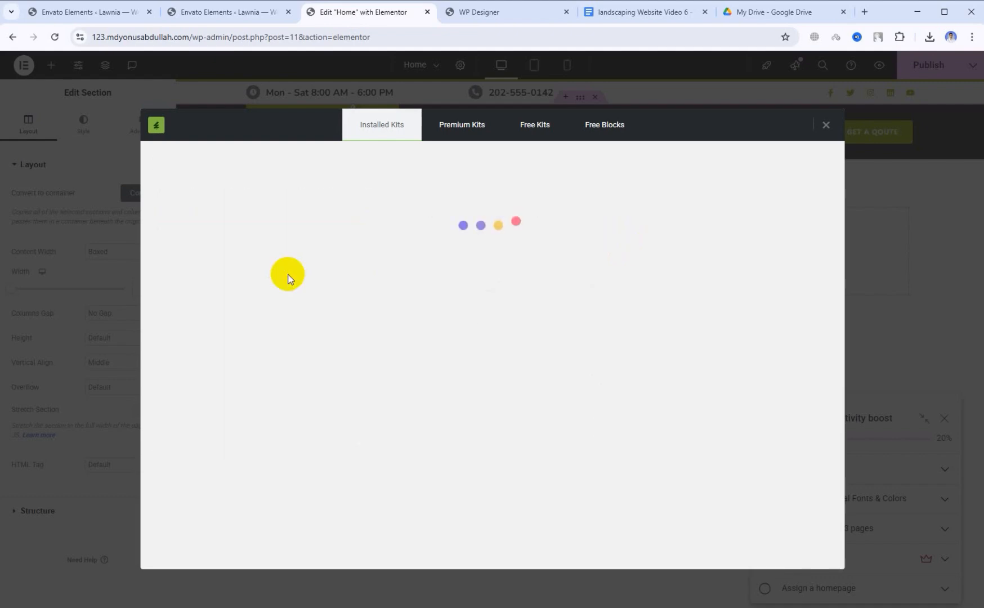
scroll(292, 307, "down", 3)
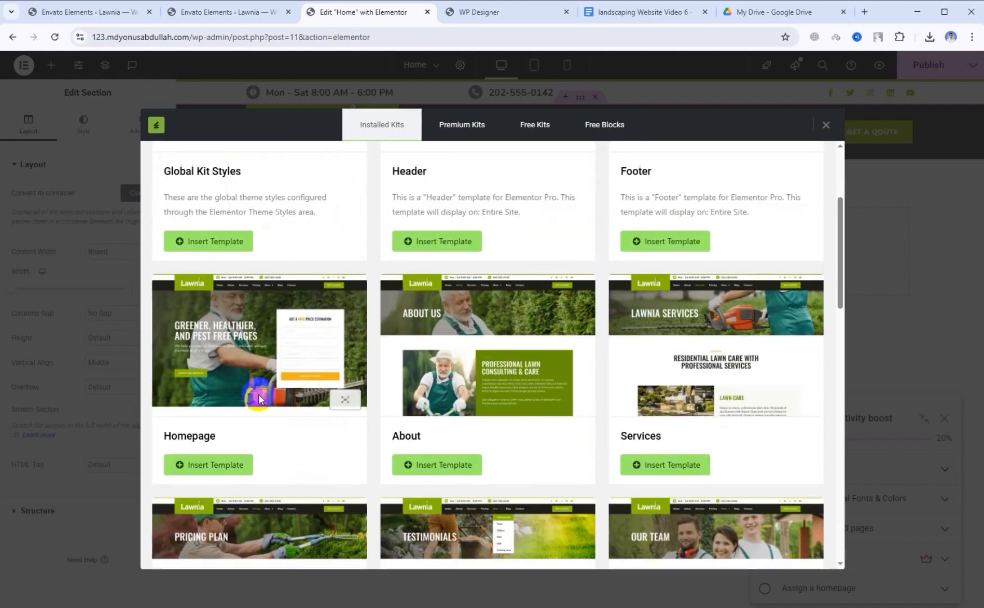
left_click(214, 463)
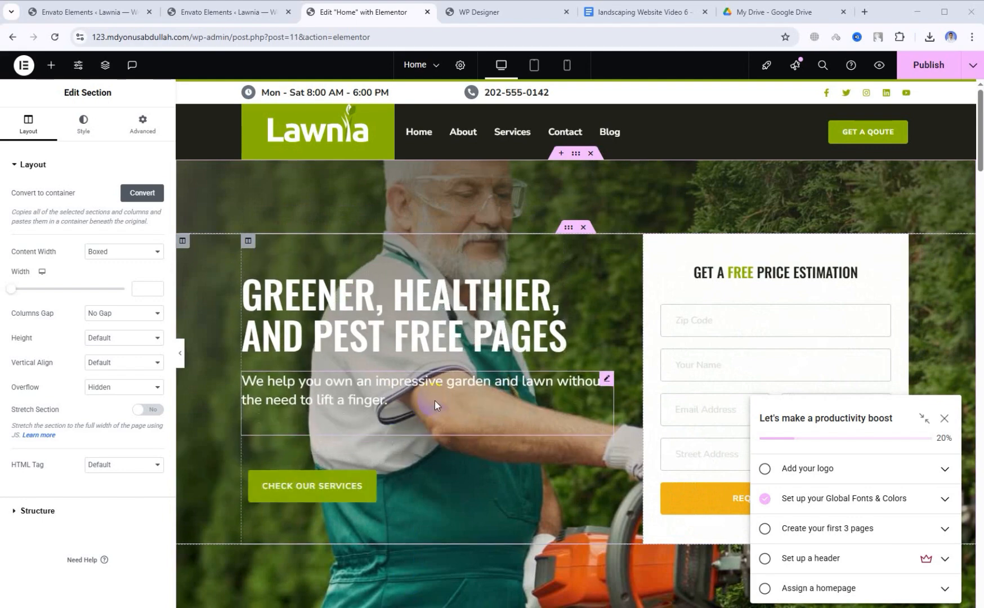
left_click(943, 418)
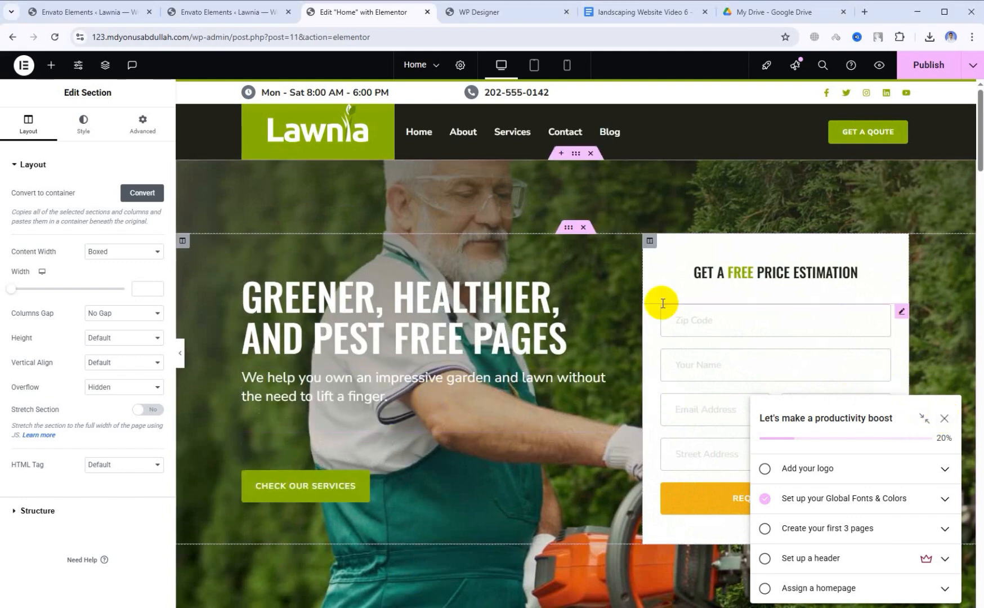
scroll(584, 307, "down", 7)
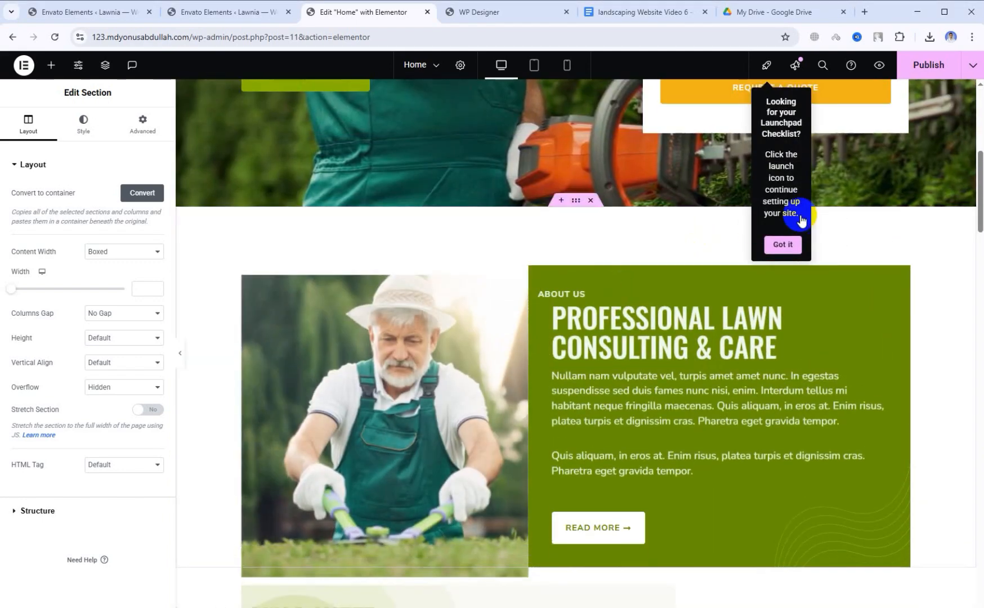
Dismiss the Launchpad hint and insert the Footer template from the installed Lawnia kit at the end of the Home page
left_click(789, 246)
scroll(584, 261, "down", 7)
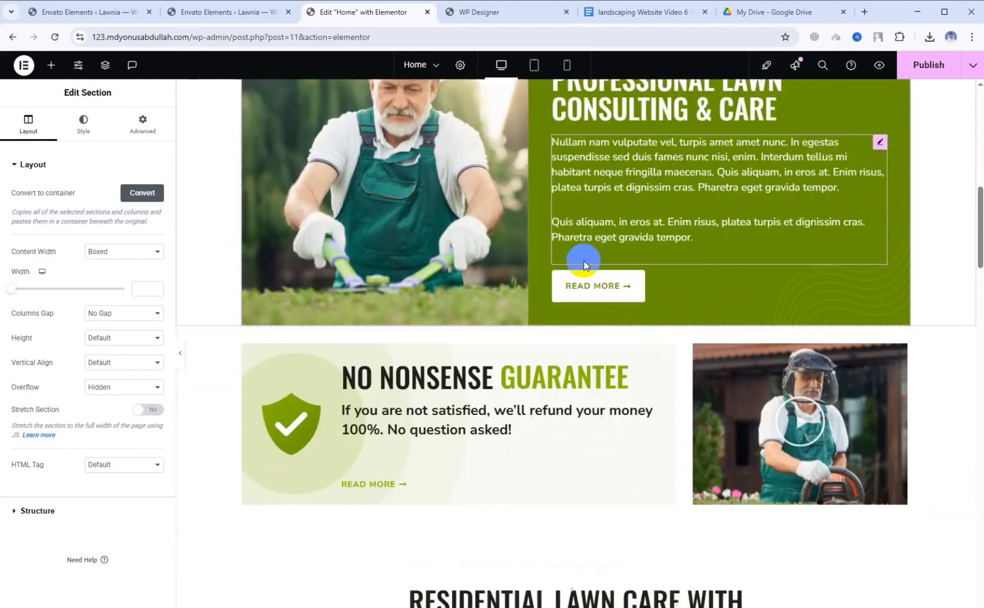
scroll(583, 260, "down", 19)
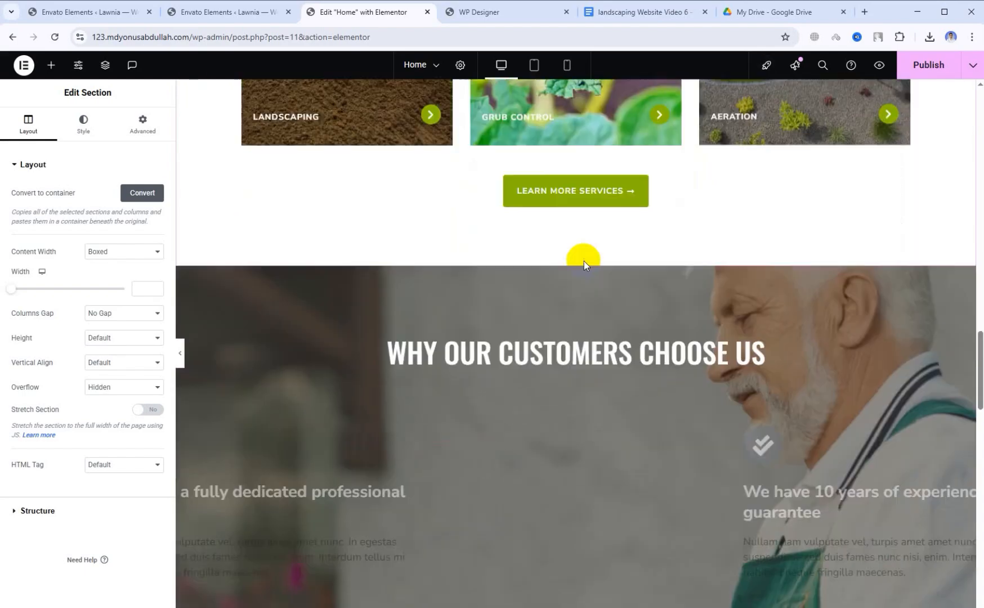
scroll(583, 260, "down", 19)
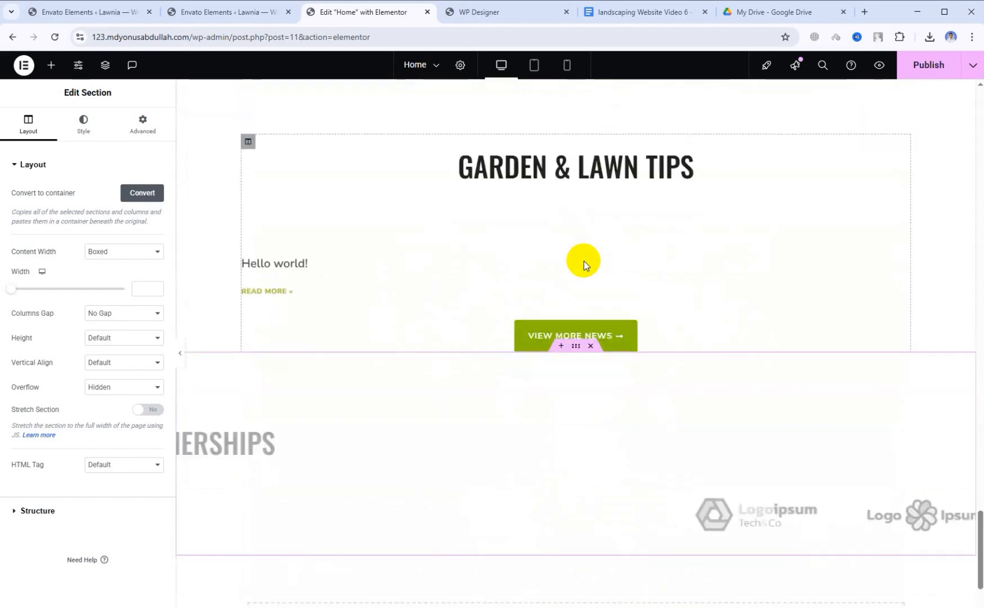
left_click(614, 519)
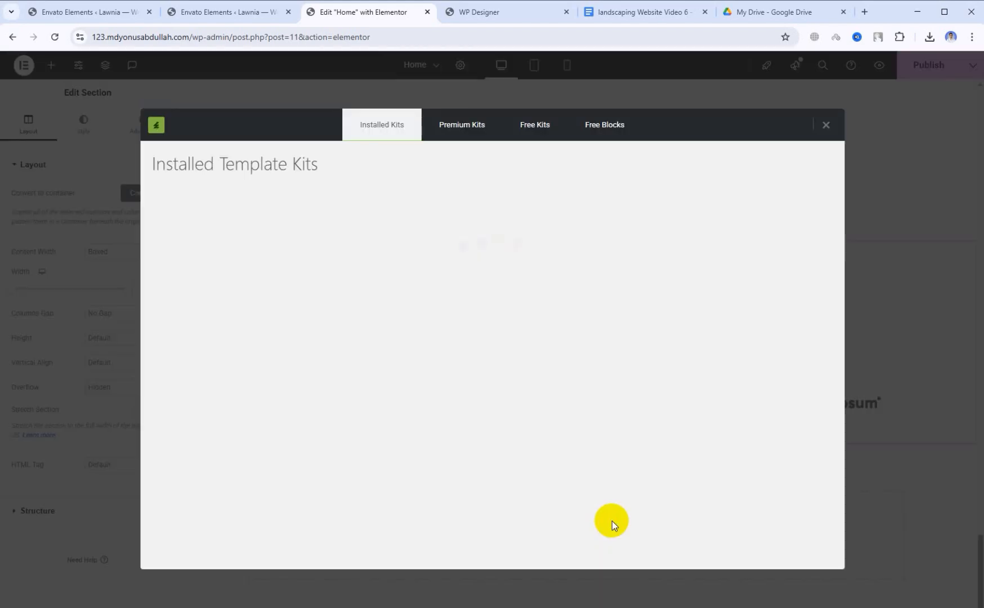
left_click(305, 268)
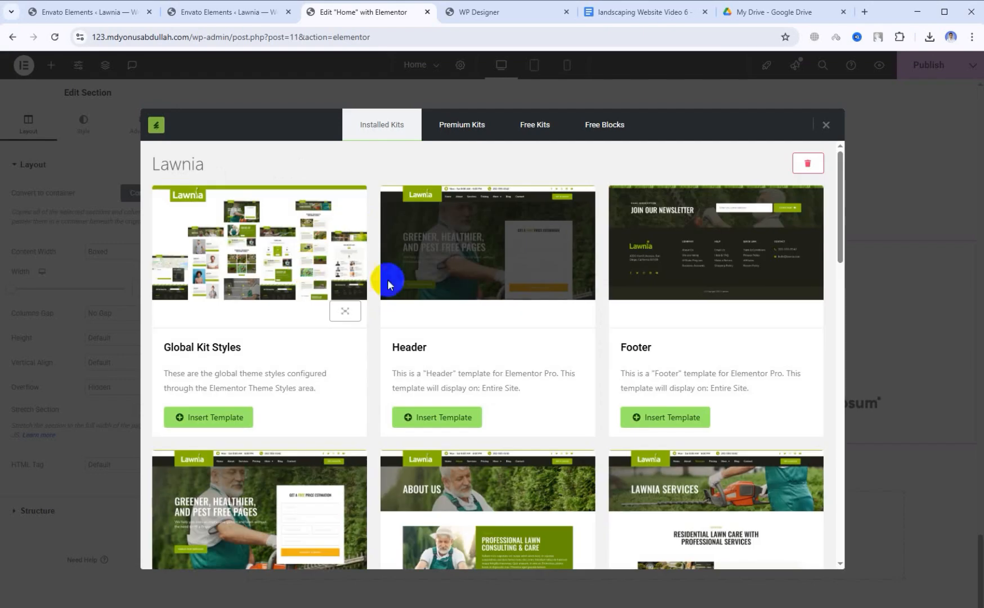
left_click(675, 417)
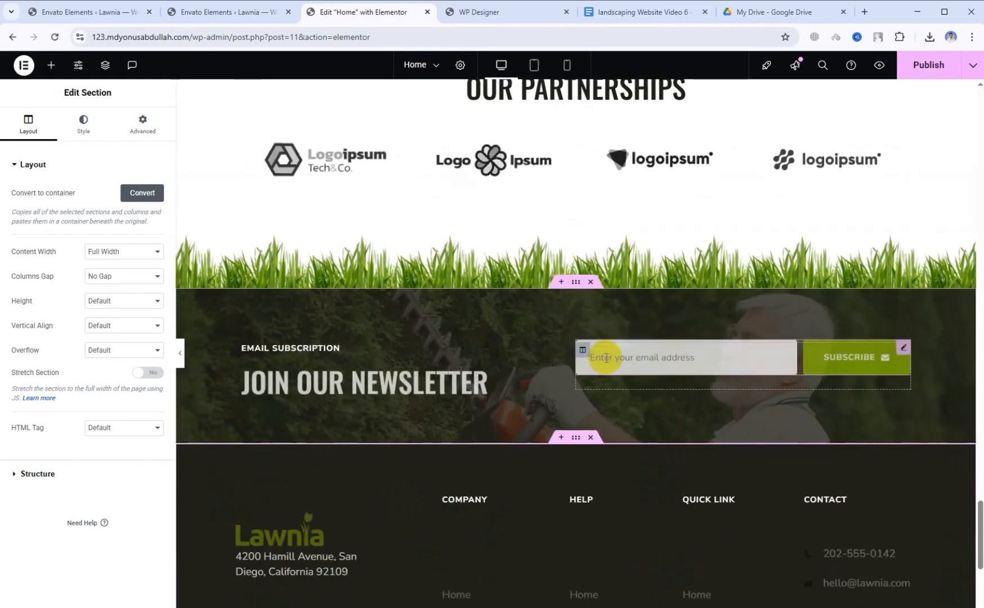
Examine the Home page's footer, the Facebook entry of its social icons, and the Lawn Care image in the services section
scroll(605, 356, "down", 5)
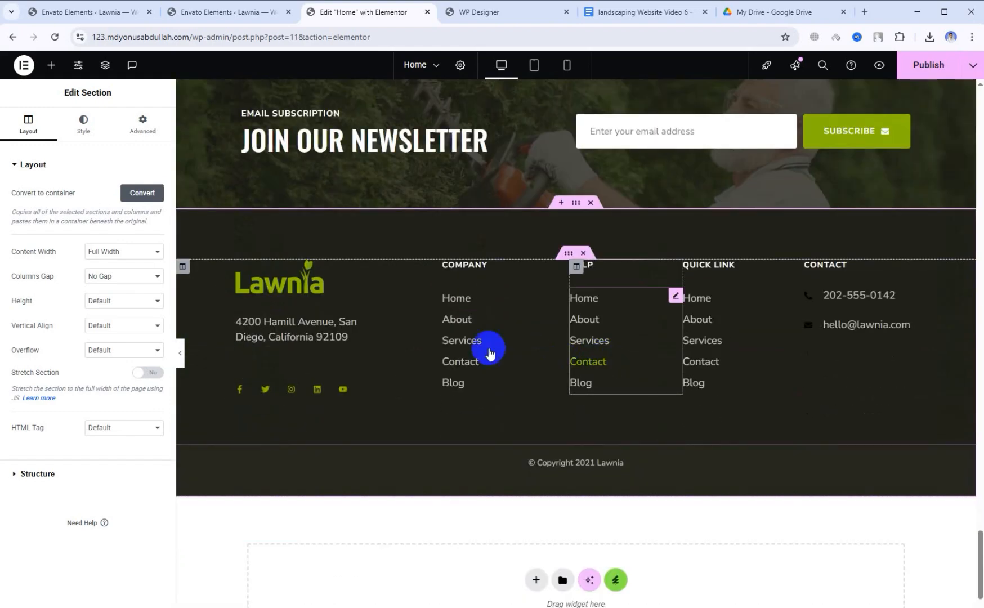
left_click(318, 394)
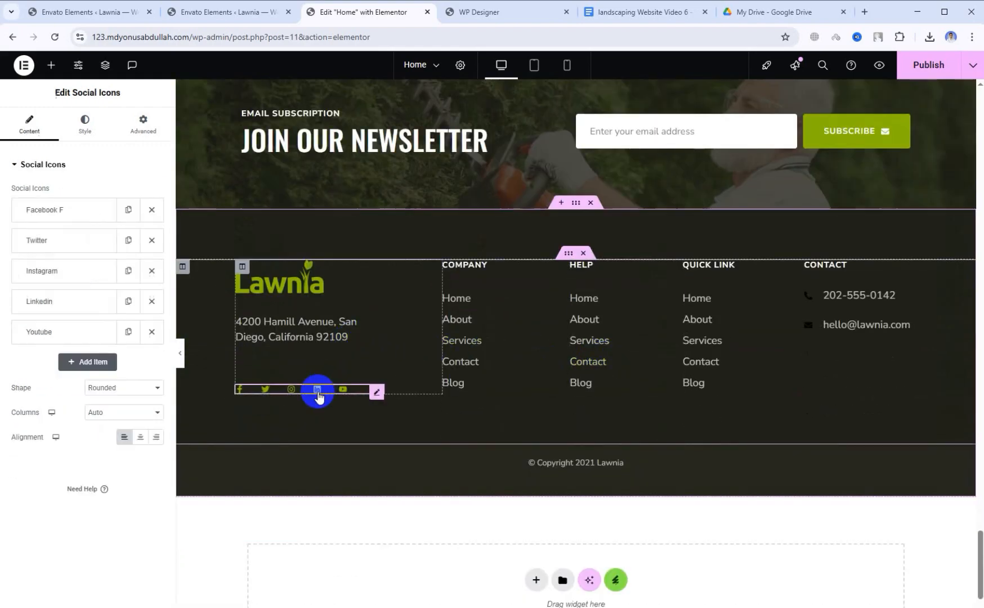
left_click(43, 215)
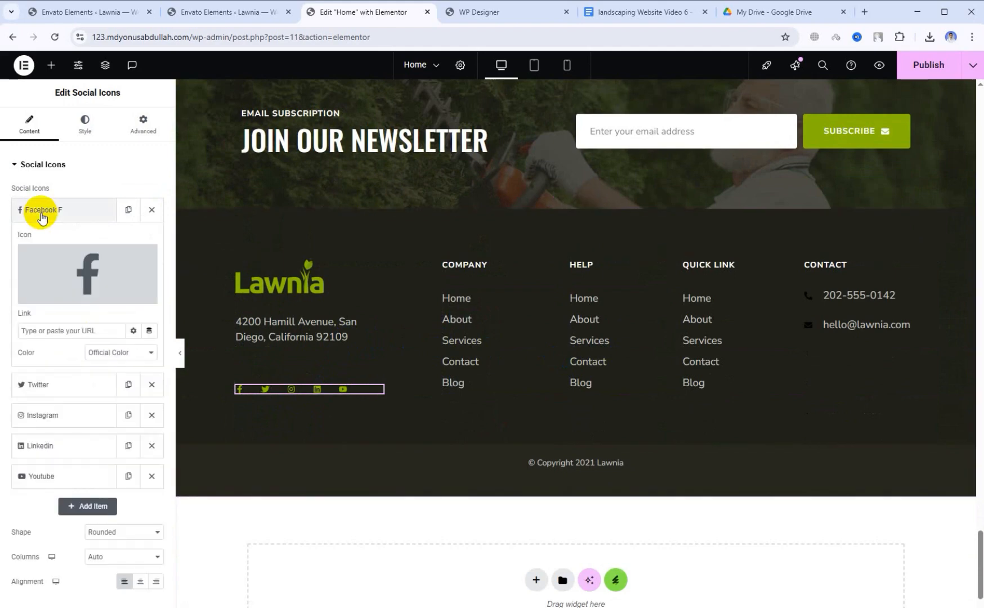
left_click(42, 215)
scroll(589, 435, "up", 9)
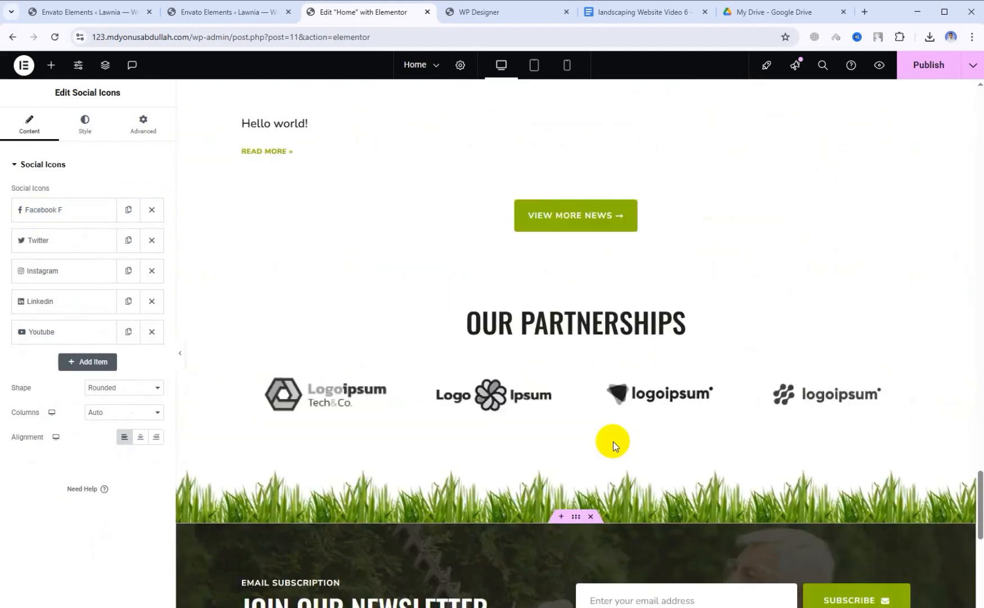
scroll(612, 442, "up", 10)
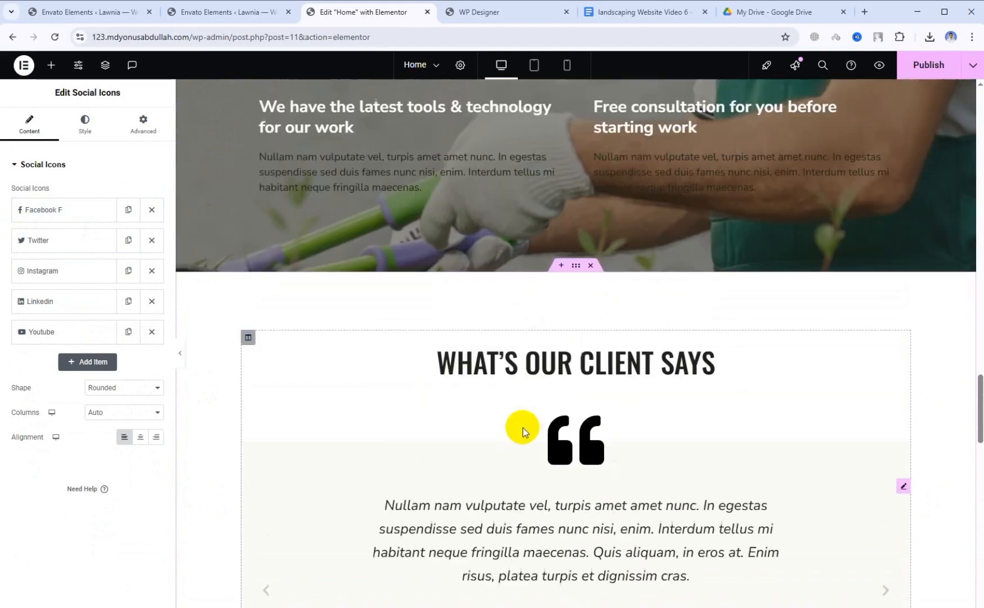
scroll(523, 430, "up", 10)
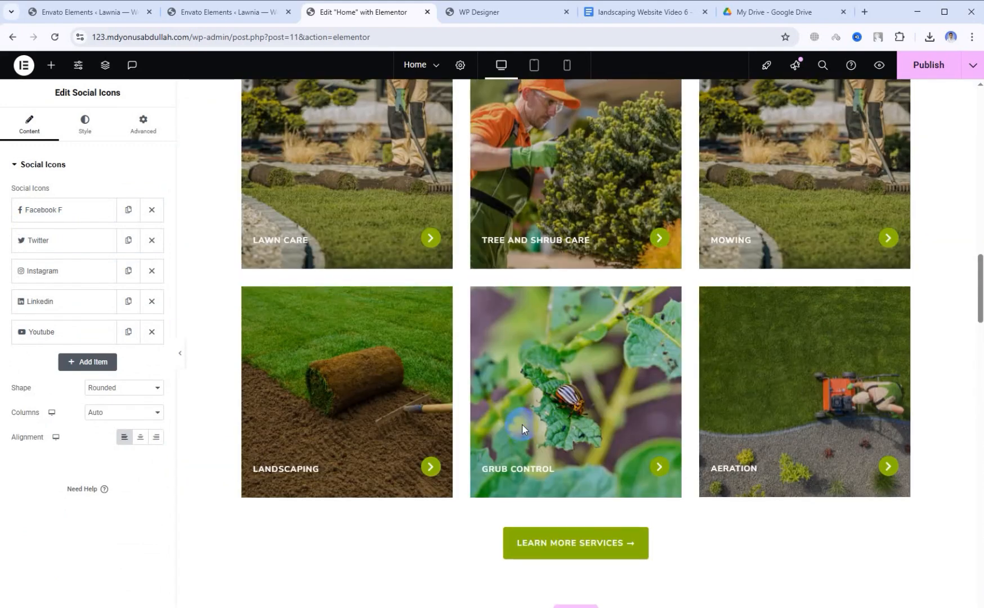
scroll(522, 423, "up", 3)
left_click(403, 351)
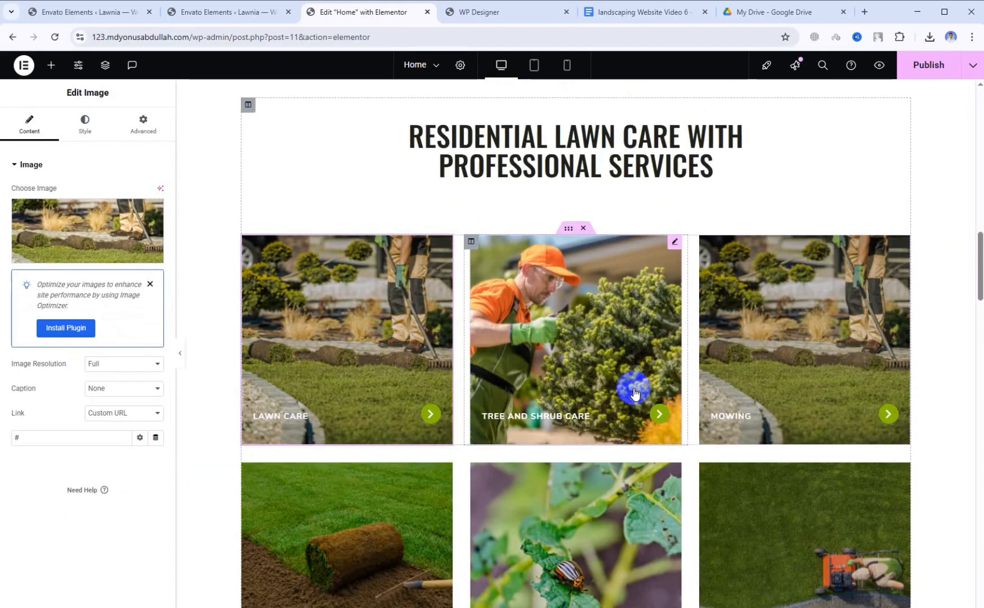
Publish the Home page and close its Elementor editor
scroll(636, 388, "up", 15)
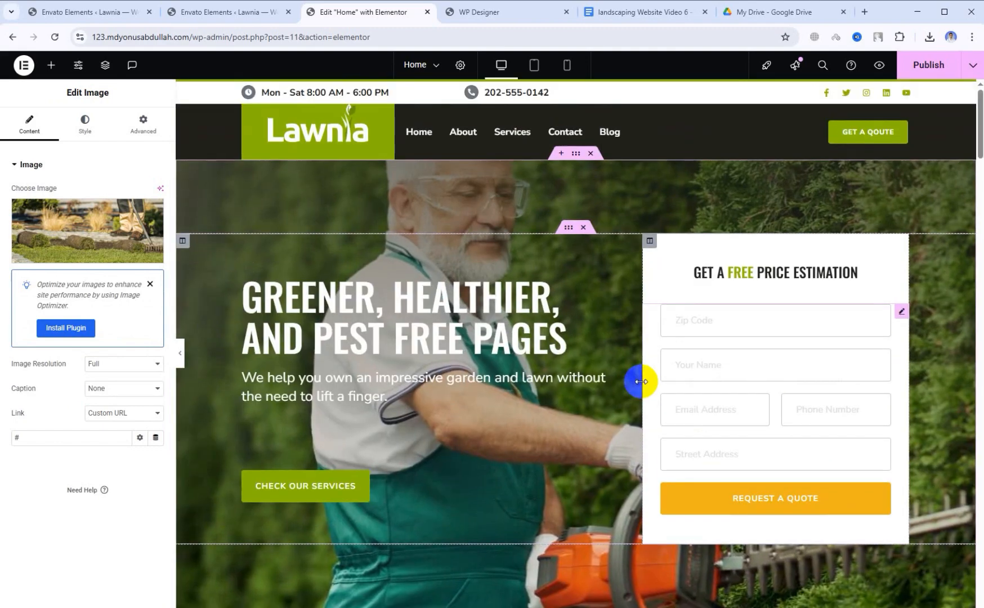
left_click(927, 66)
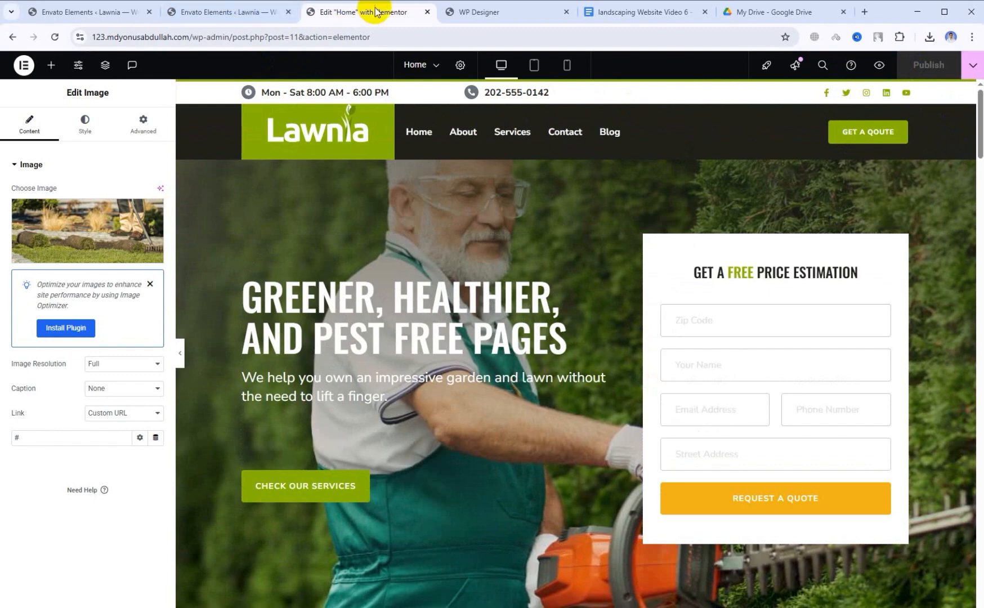
left_click(426, 12)
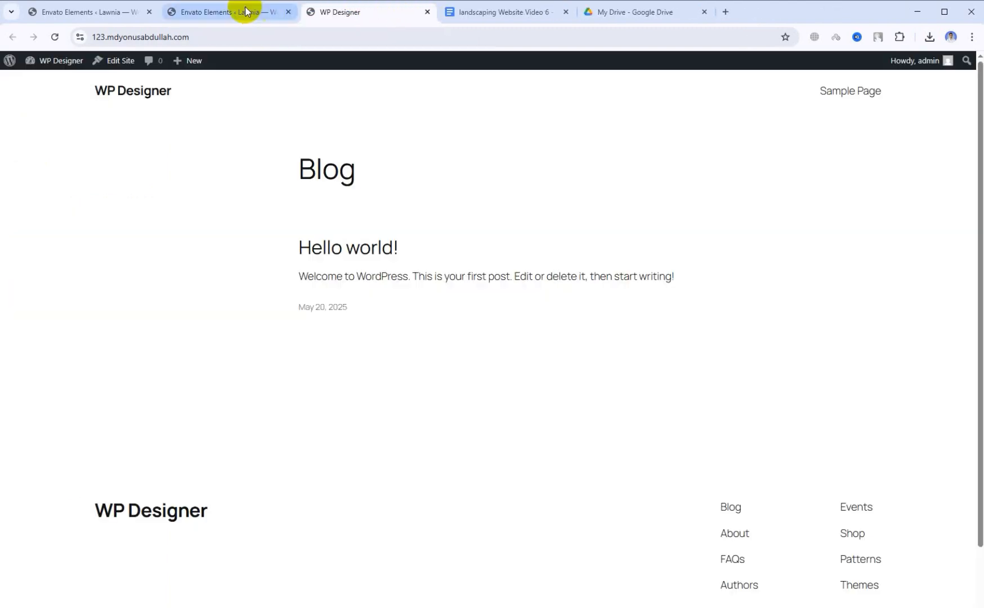
Return to the WordPress dashboard and open the list of all pages in a new browser tab
left_click(246, 11)
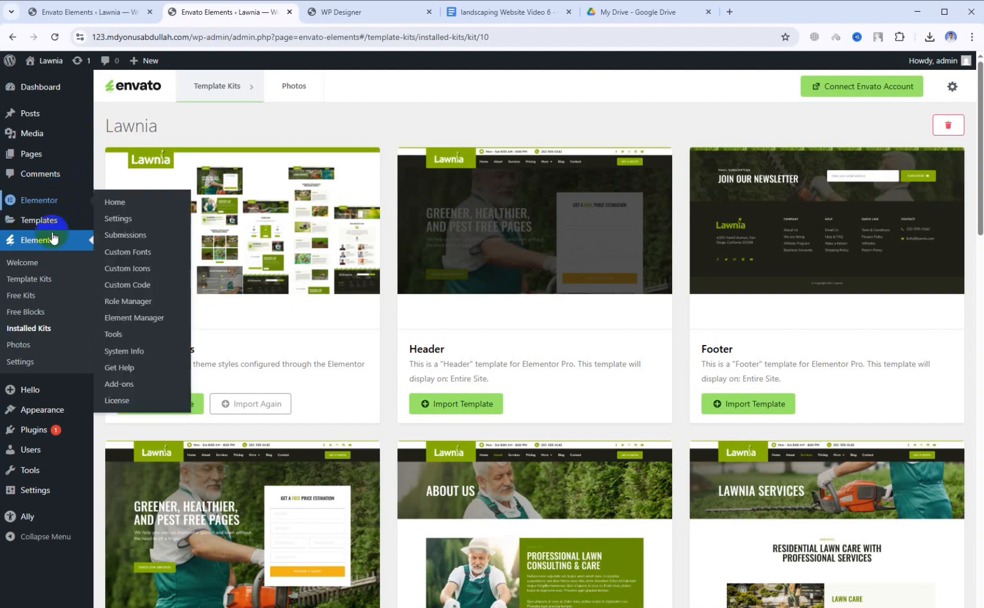
mouse_move(42, 162)
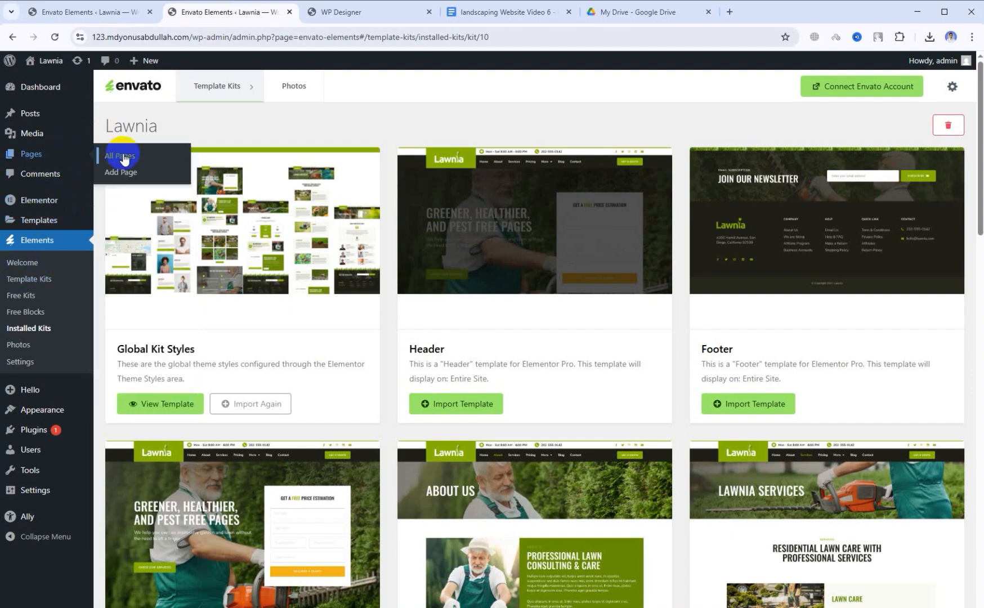
right_click(125, 159)
left_click(152, 165)
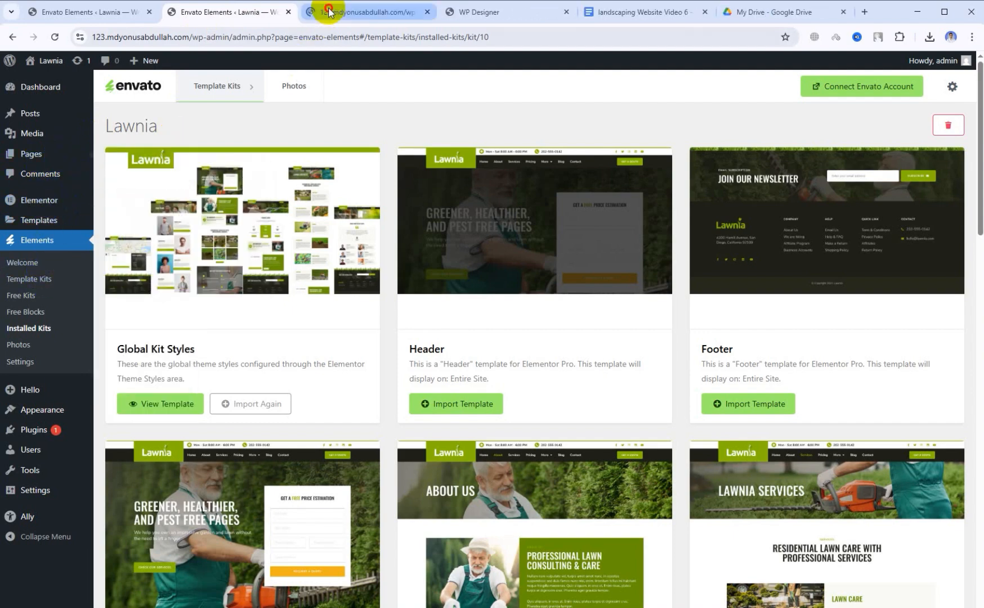
left_click(325, 11)
Open the About page for editing in a new browser tab and launch it in Elementor
mouse_move(176, 279)
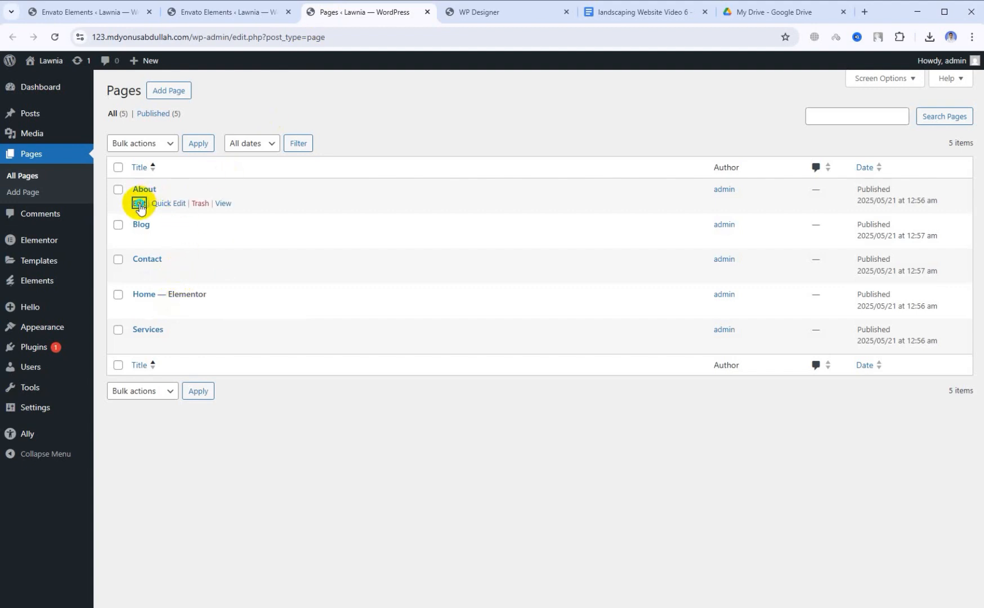
right_click(139, 204)
left_click(158, 221)
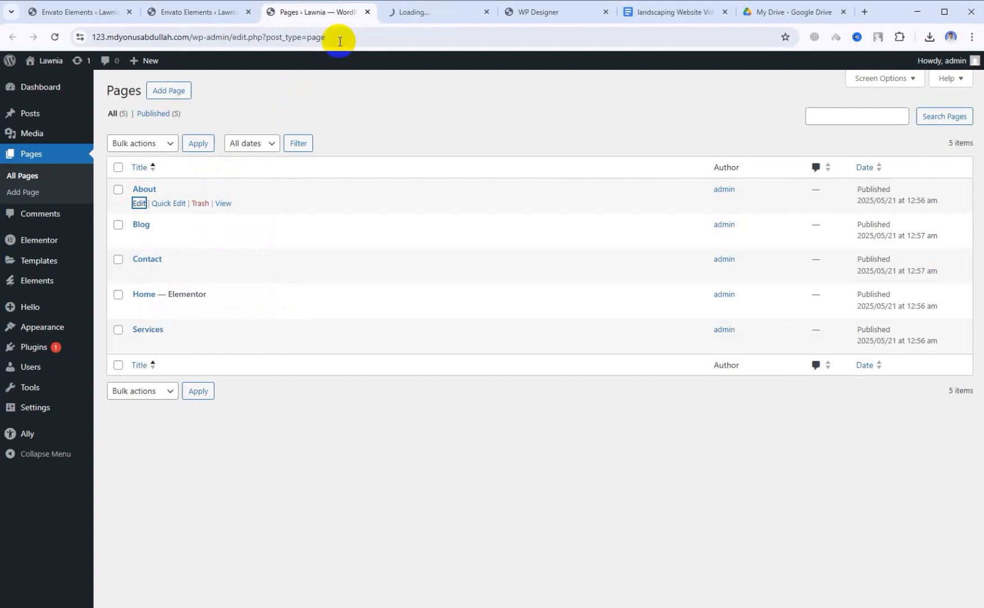
left_click(404, 11)
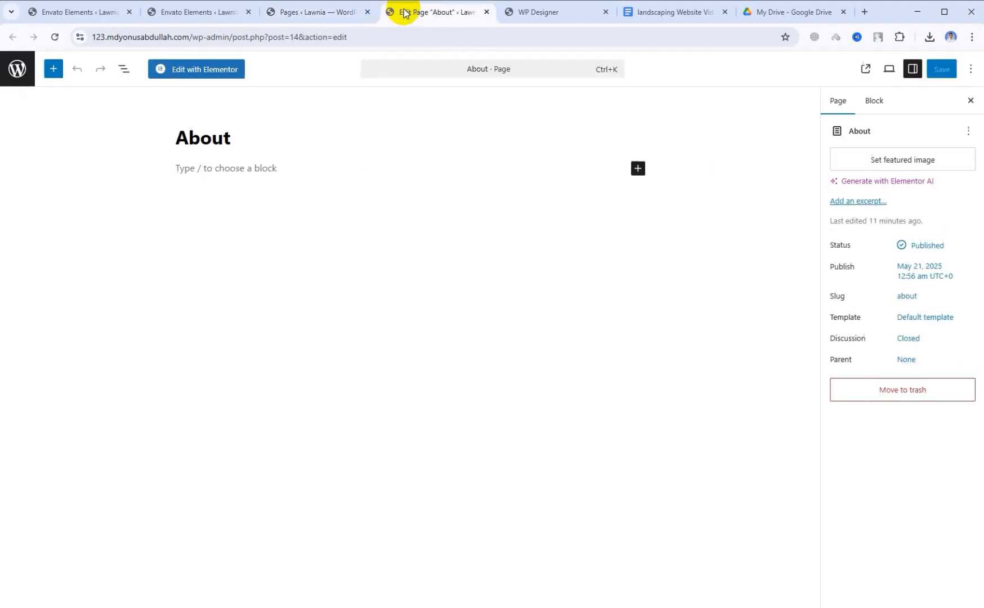
left_click(213, 72)
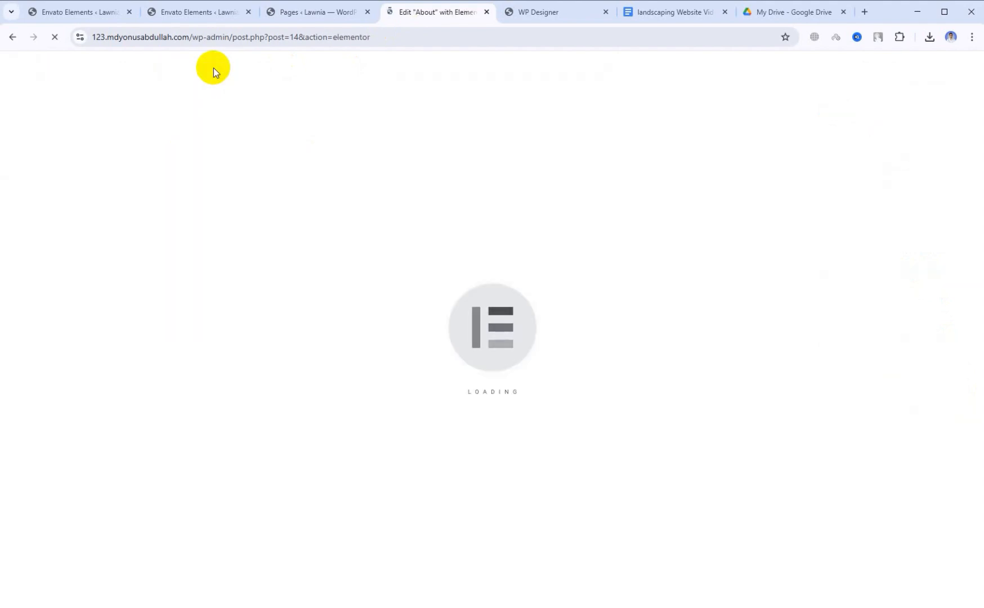
Set the About page's layout to Elementor Canvas in its page settings
left_click(460, 65)
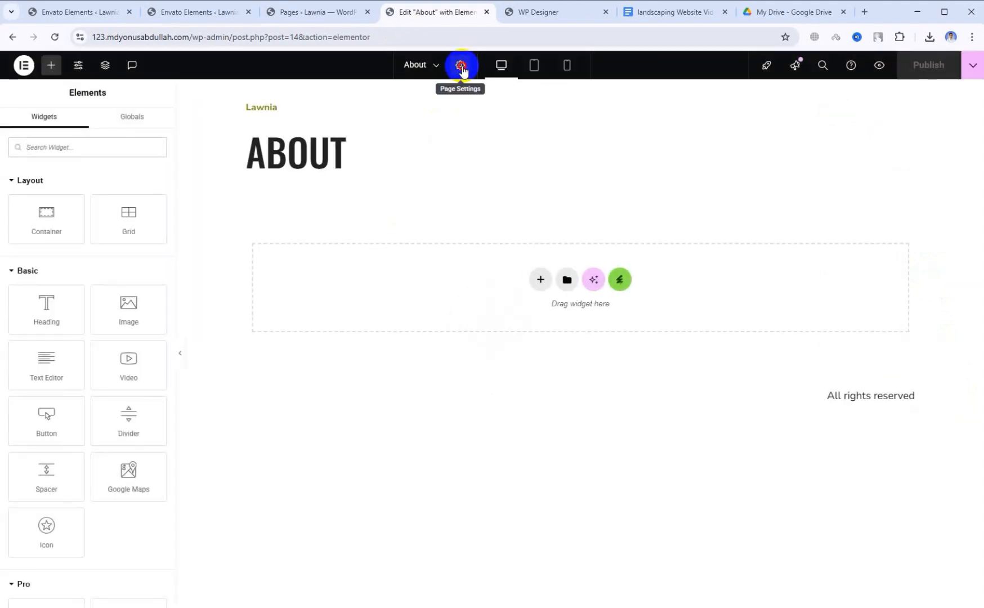
left_click(103, 547)
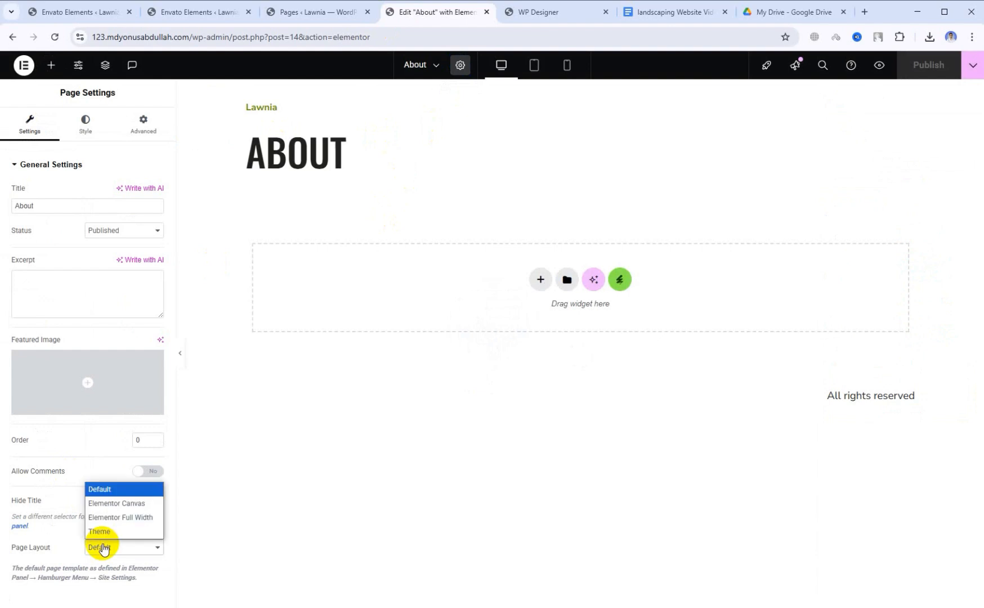
left_click(120, 504)
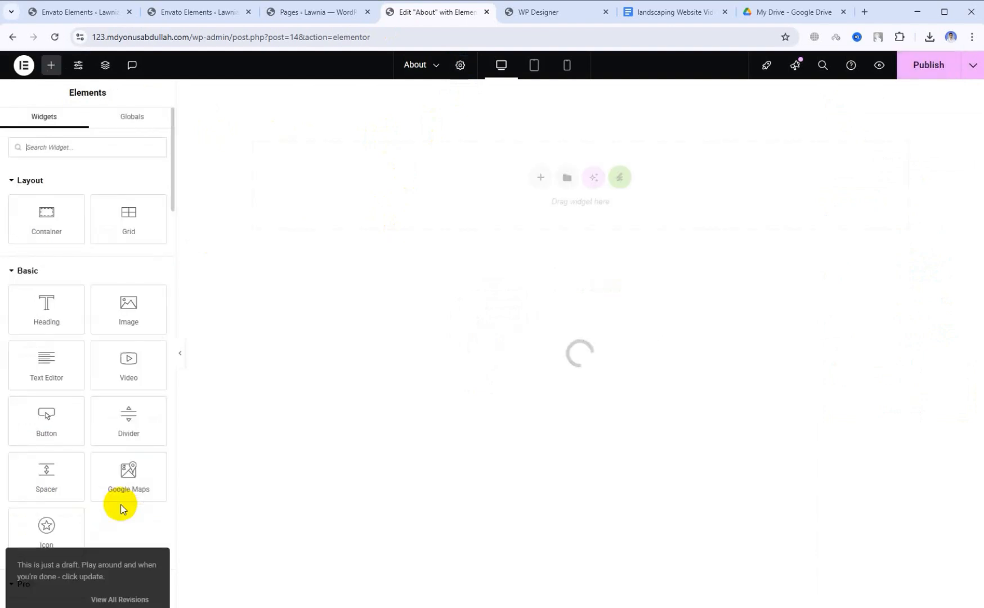
Insert the saved Hader01 template from the site's template library into the About page
left_click(566, 178)
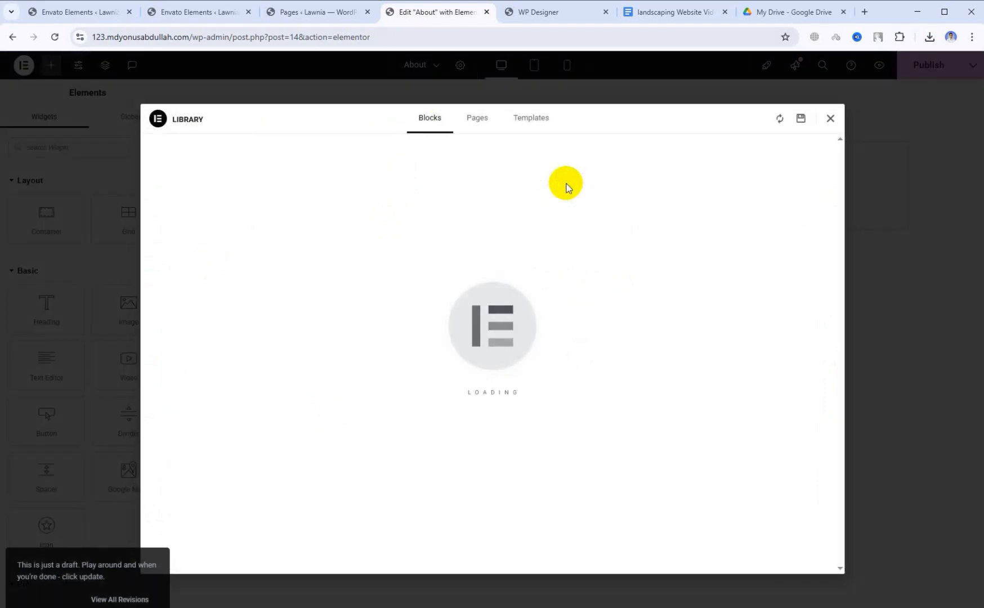
left_click(532, 119)
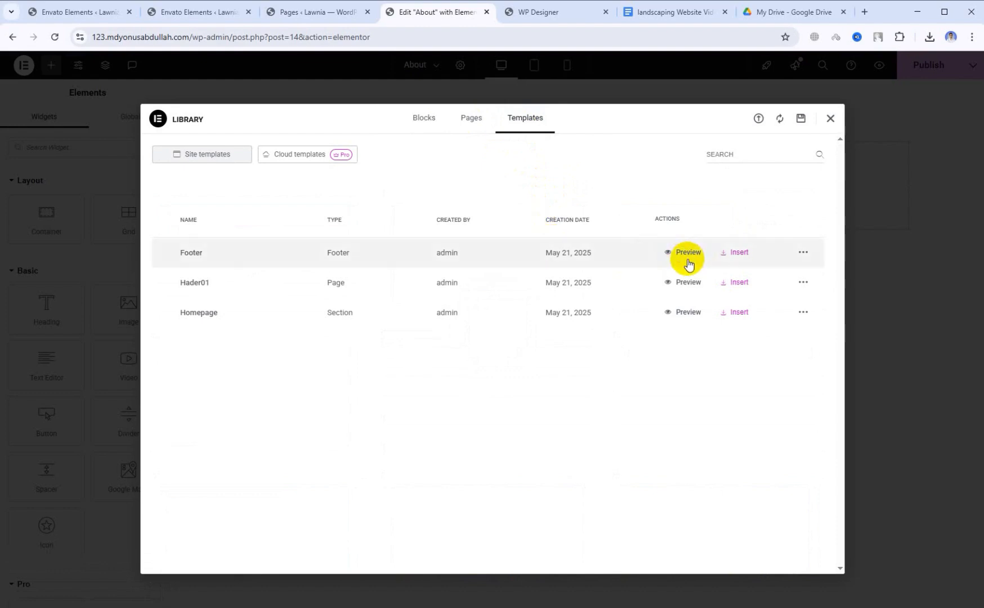
left_click(739, 282)
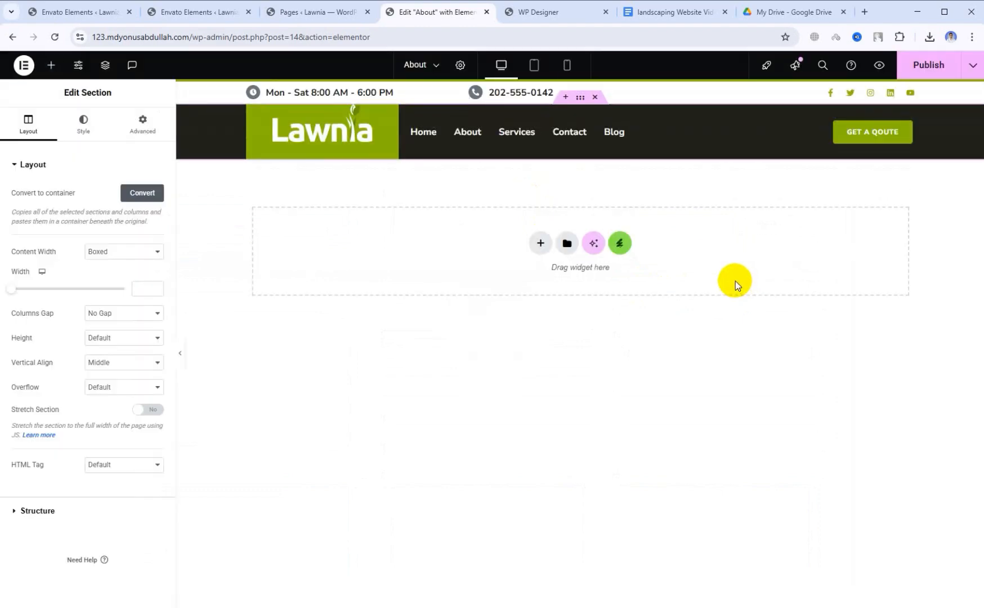
Insert the About template from the installed Lawnia kit below the header and look through its sections
left_click(622, 246)
left_click(261, 287)
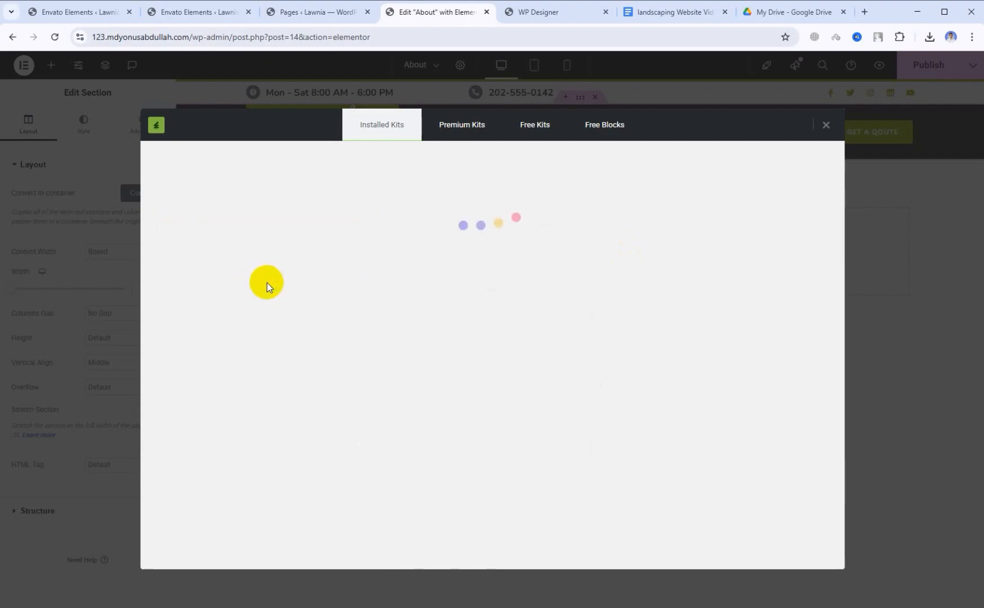
scroll(509, 319, "down", 2)
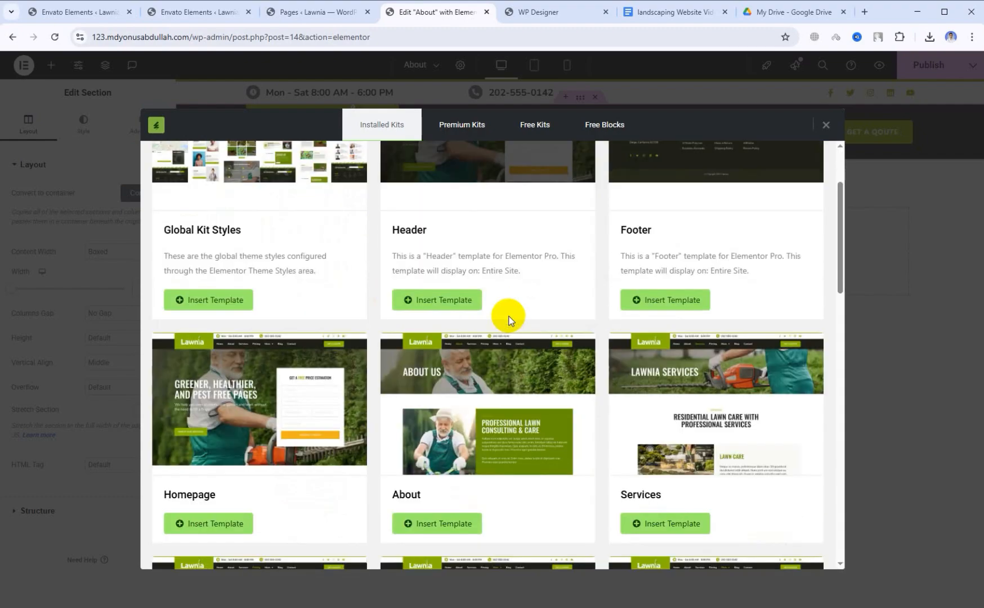
scroll(508, 315, "down", 2)
left_click(437, 403)
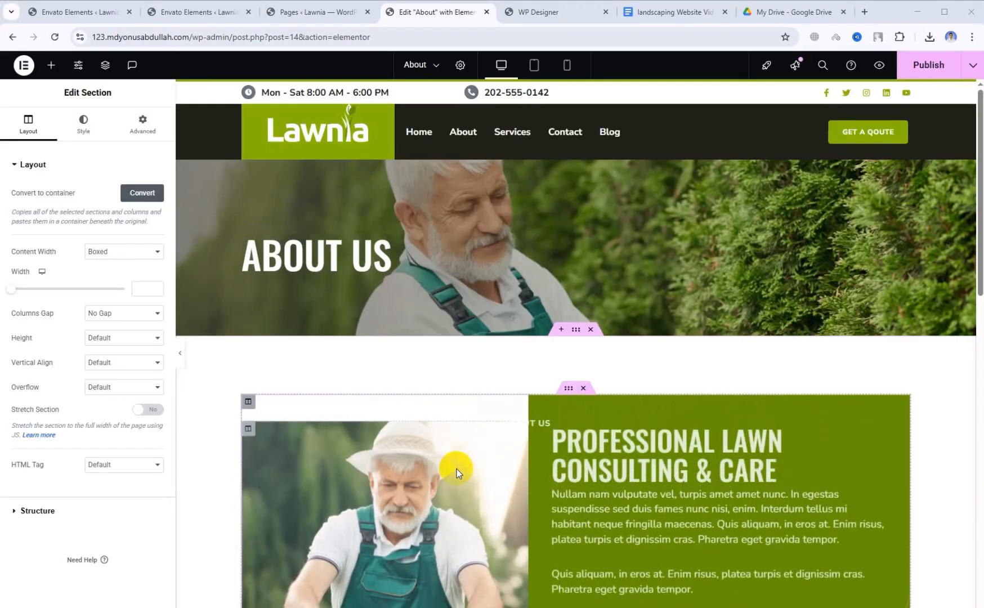
scroll(484, 435, "down", 4)
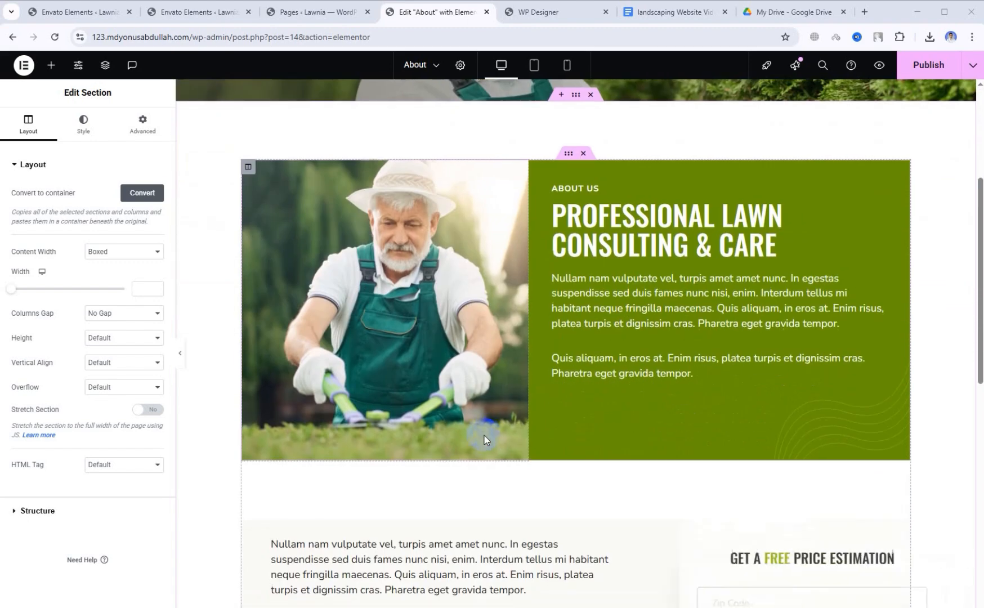
scroll(484, 435, "down", 7)
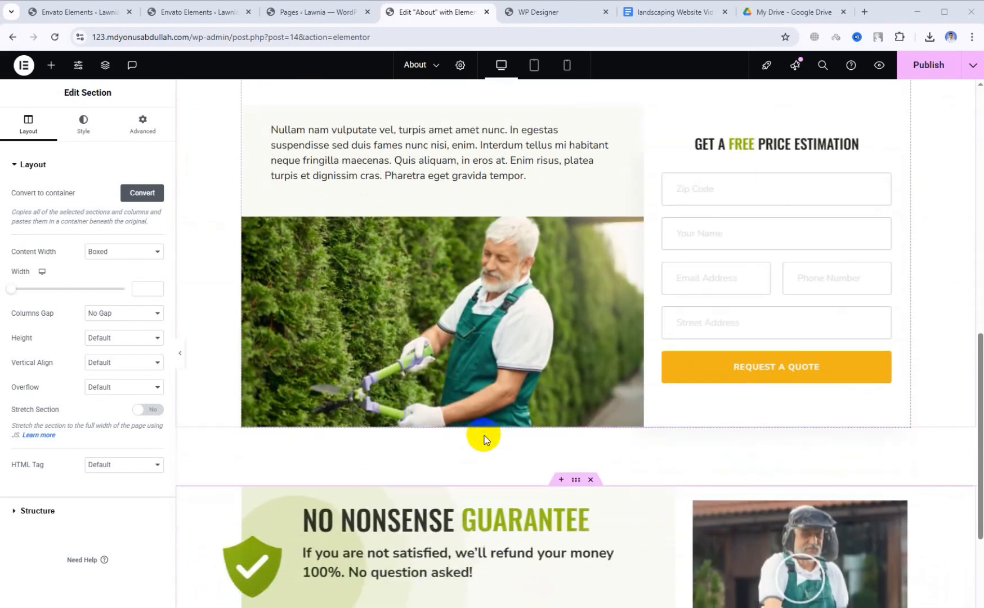
scroll(484, 438, "down", 1)
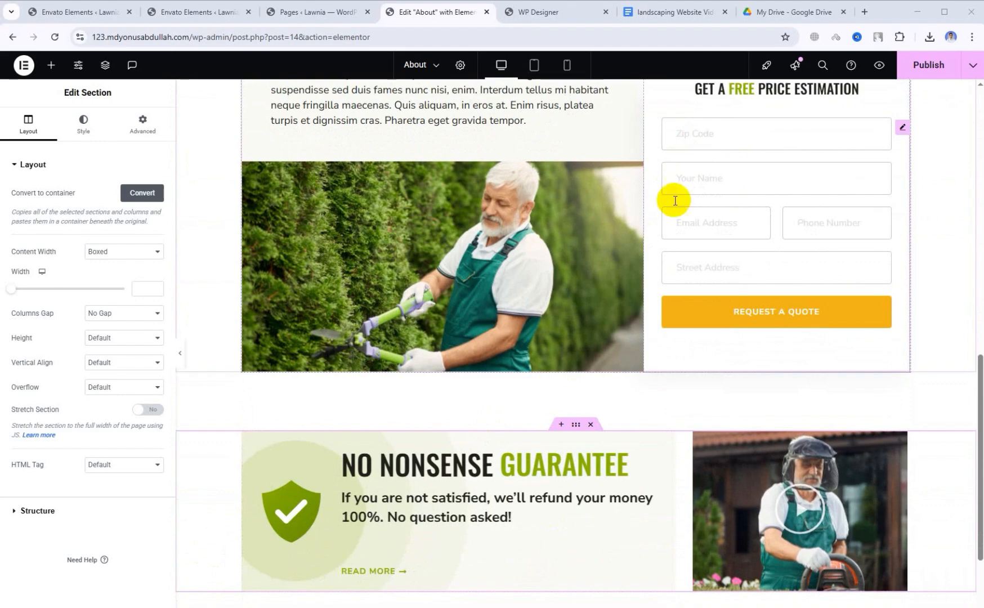
Insert the Footer template from the installed Lawnia kit below the guarantee section of the About page
scroll(568, 337, "down", 3)
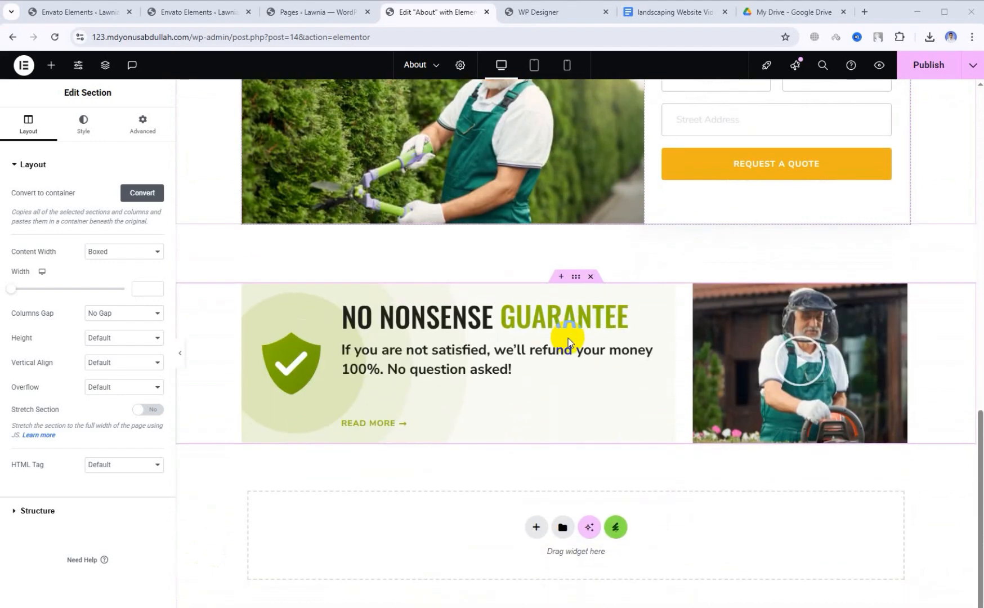
scroll(552, 354, "up", 14)
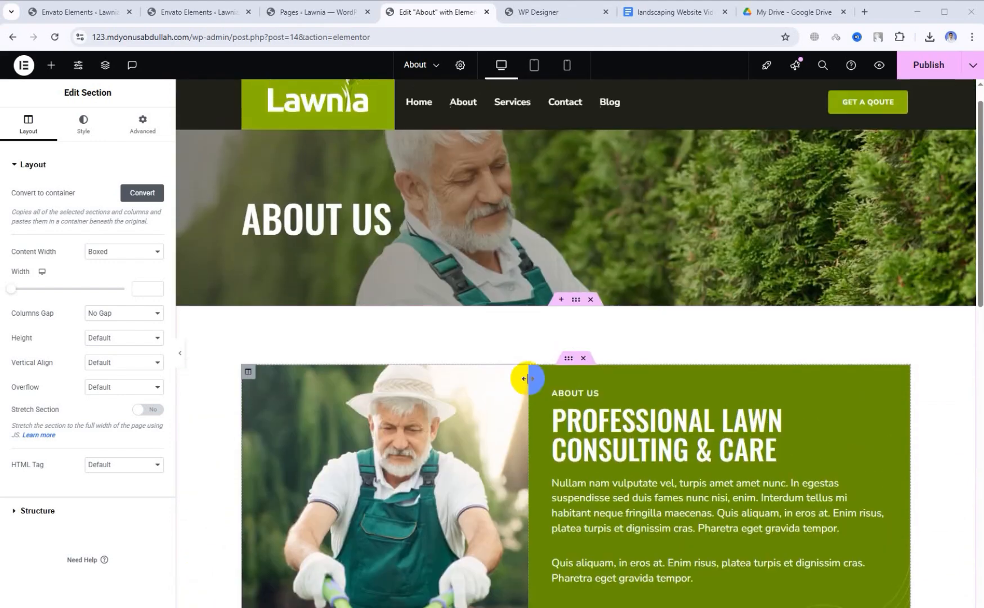
scroll(540, 376, "down", 5)
scroll(540, 375, "down", 10)
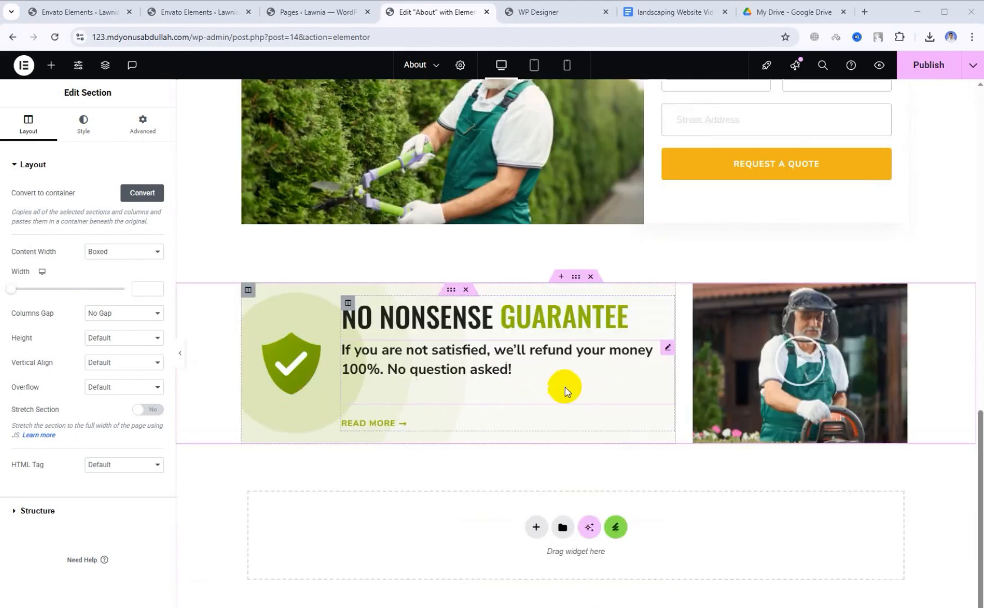
left_click(627, 526)
left_click(311, 315)
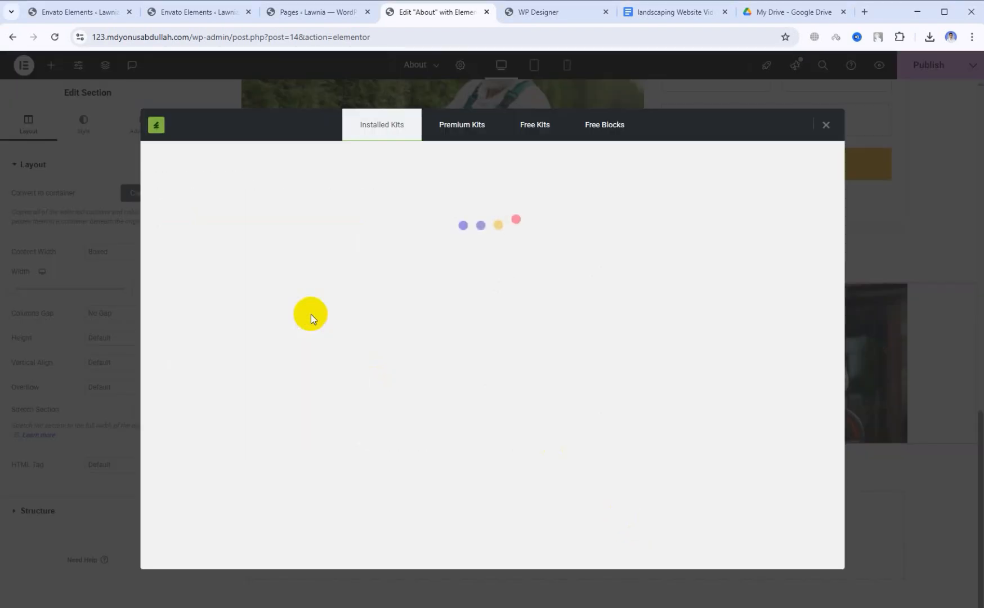
left_click(672, 418)
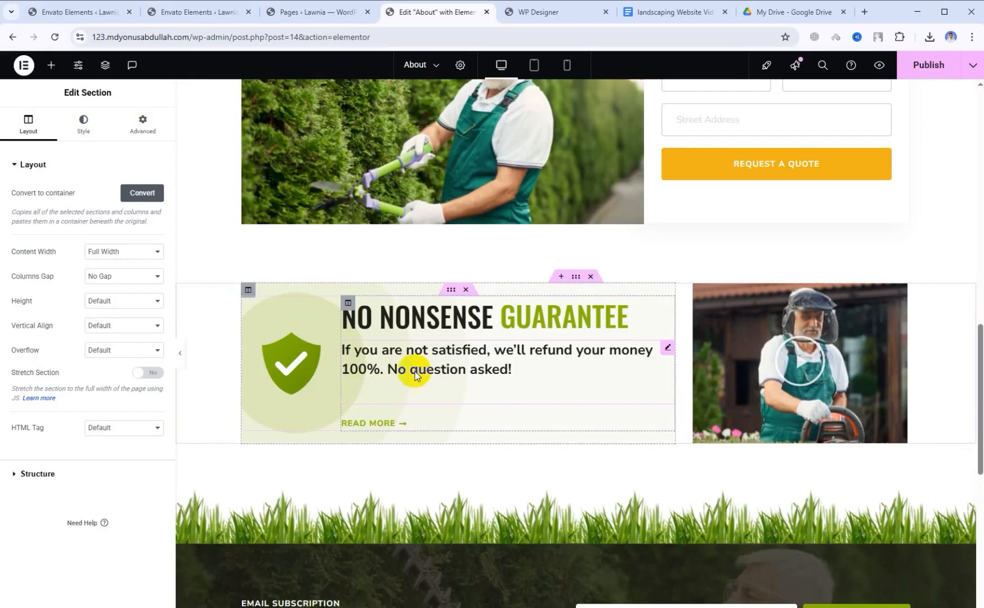
Look through the assembled About page from its footer up to its header and publish the page
scroll(475, 363, "down", 9)
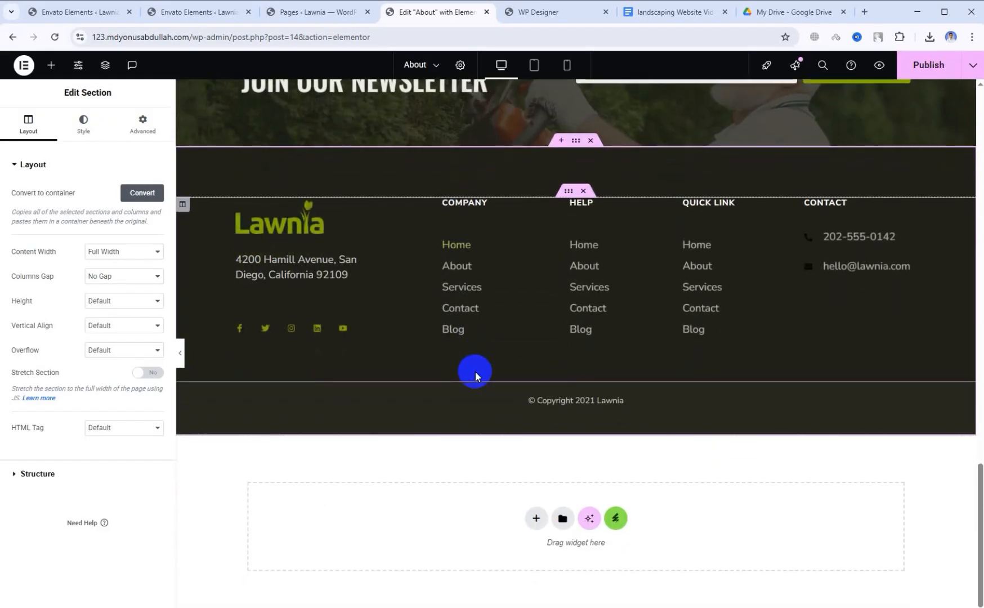
scroll(535, 416, "up", 3)
scroll(387, 455, "up", 15)
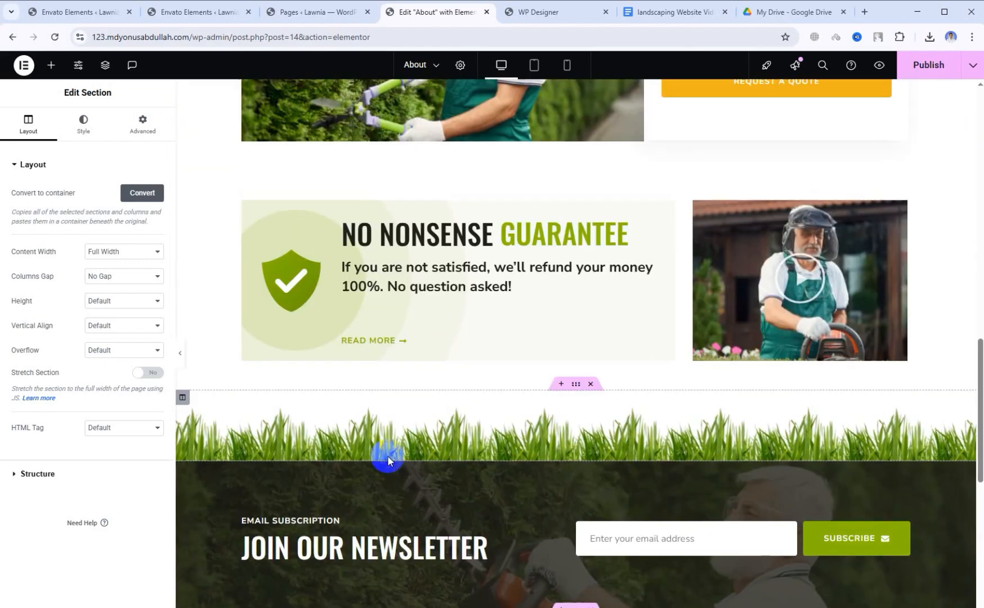
scroll(394, 455, "up", 2)
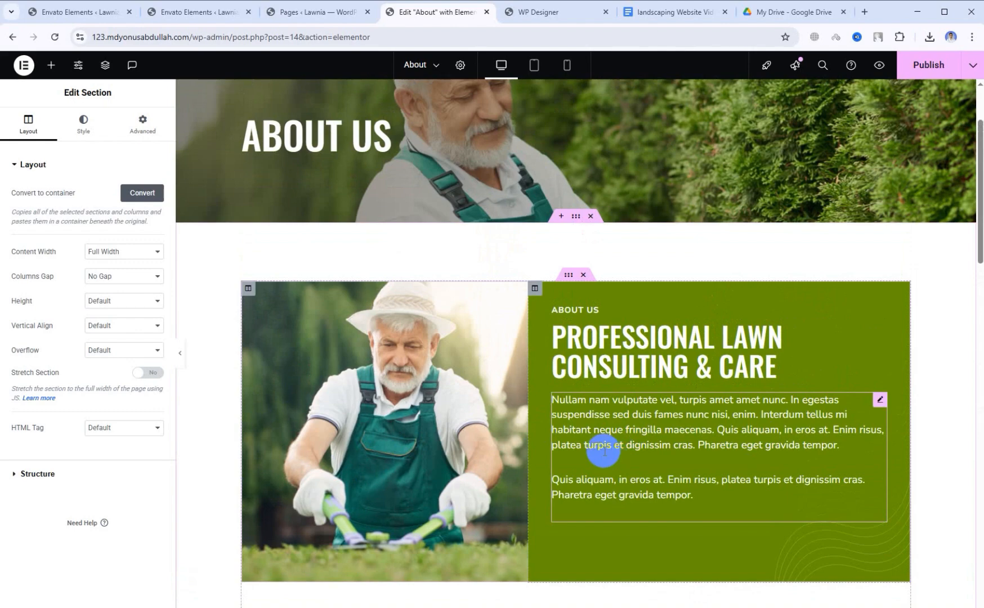
scroll(603, 450, "up", 2)
scroll(299, 369, "down", 6)
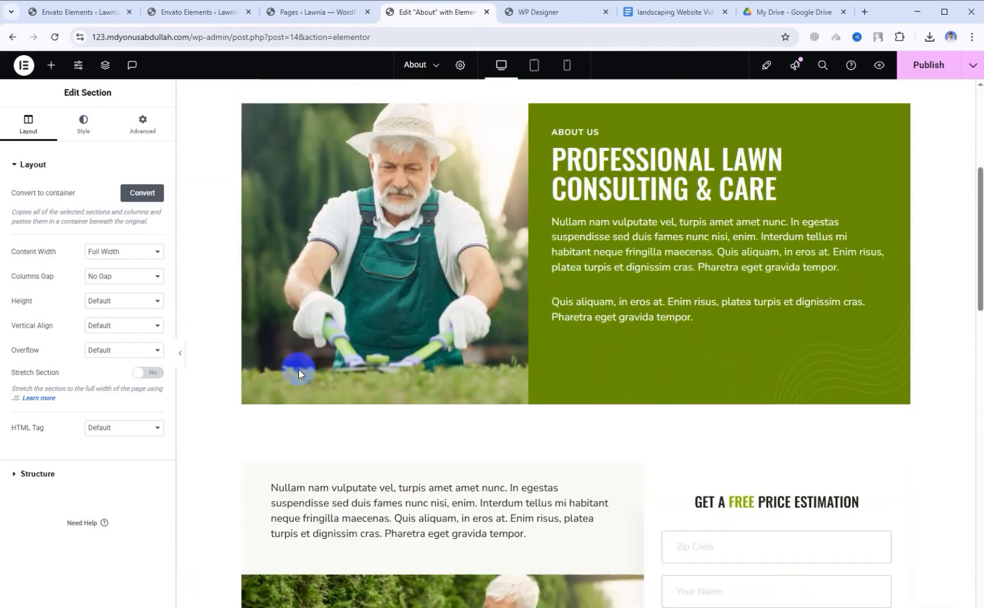
scroll(299, 369, "down", 4)
scroll(299, 380, "up", 6)
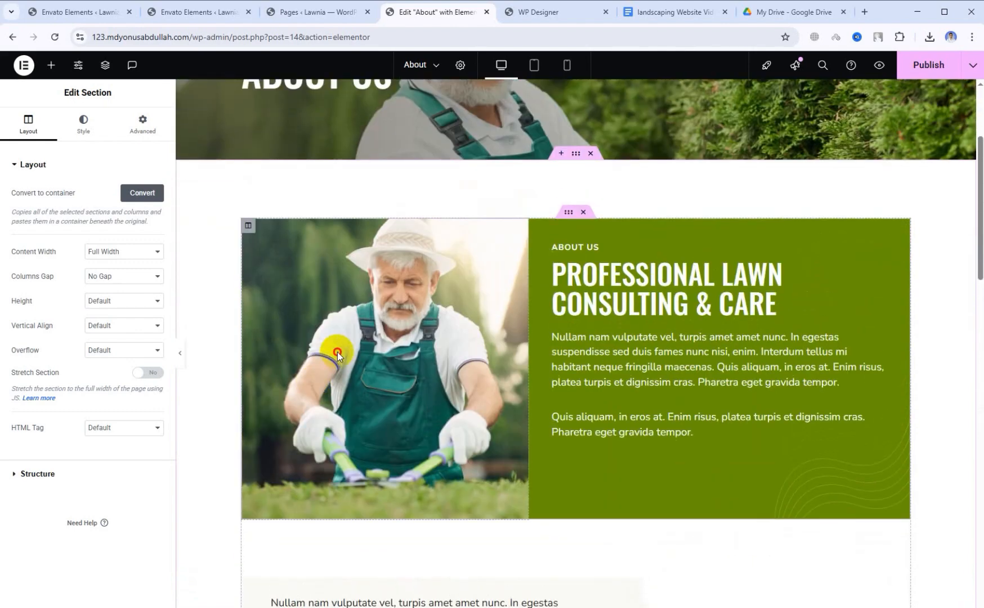
scroll(391, 336, "up", 3)
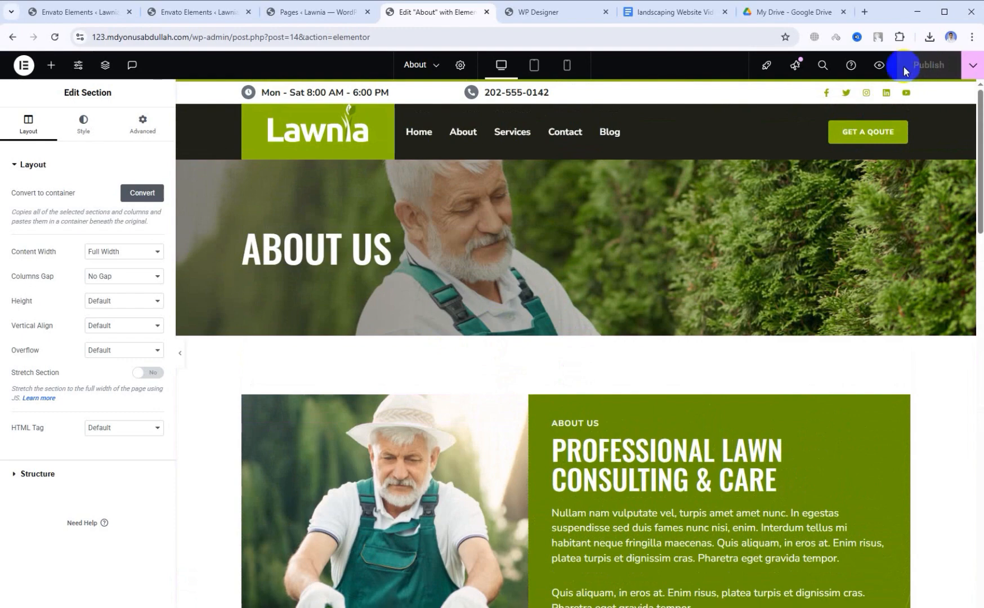
Open the Contact page for editing in Elementor and set its page layout to Elementor Canvas
left_click(331, 12)
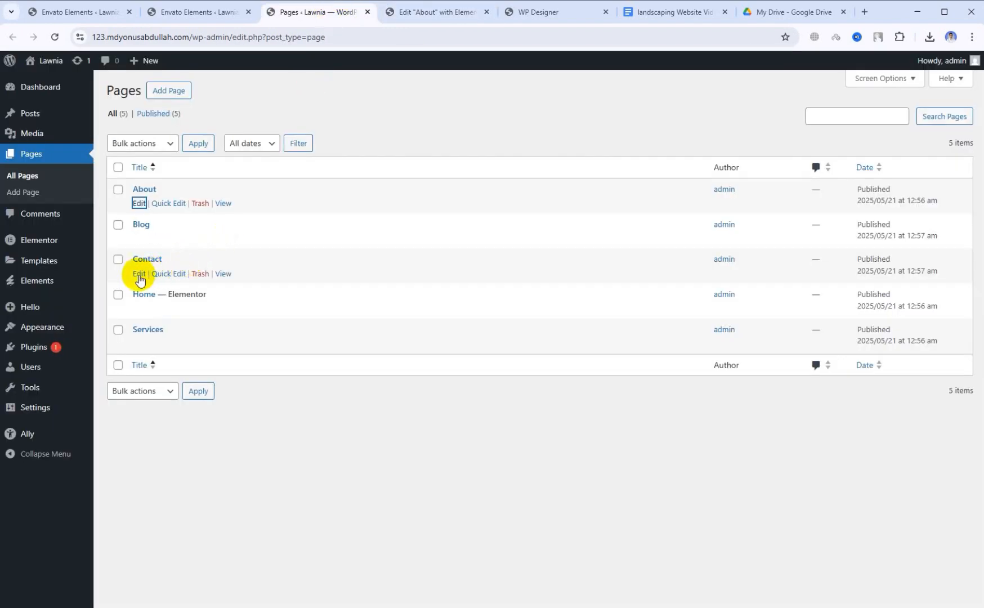
right_click(137, 276)
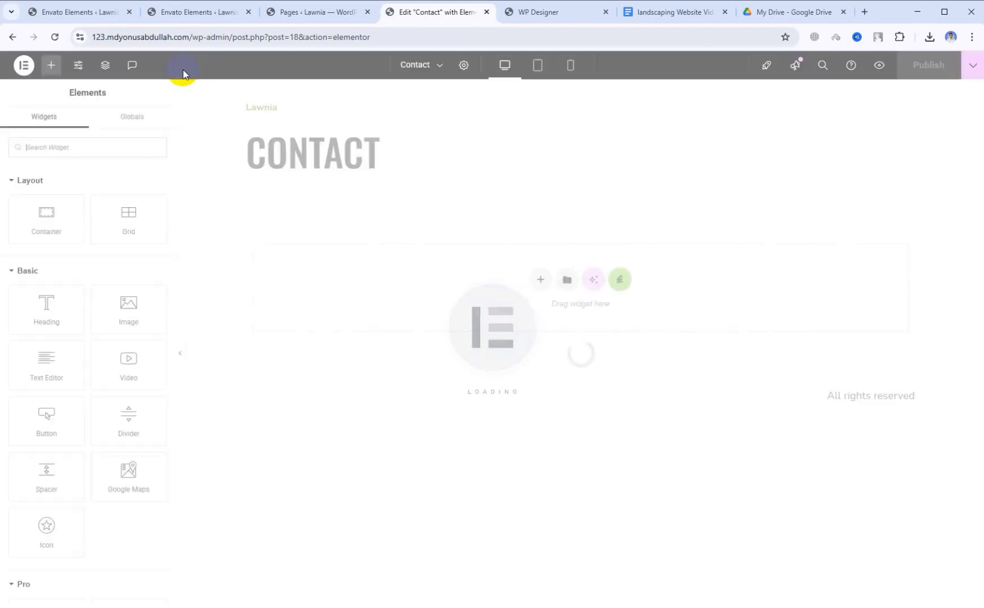
left_click(462, 65)
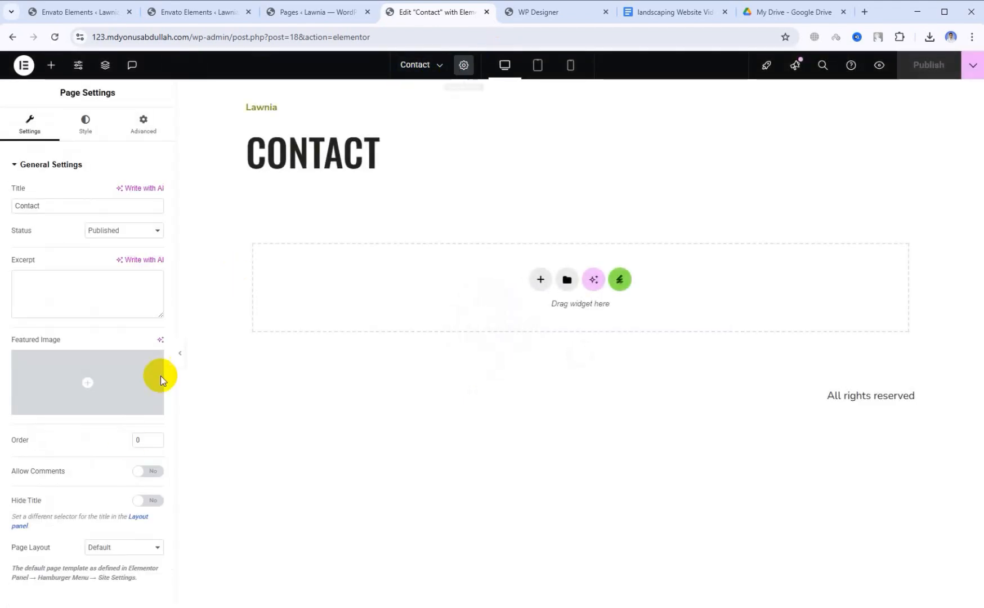
left_click(118, 543)
left_click(127, 507)
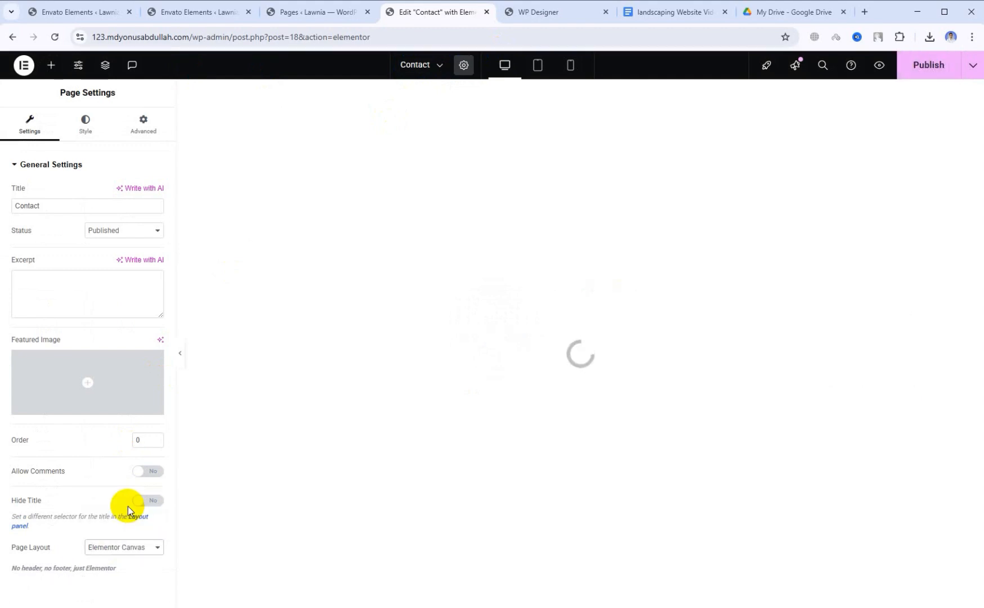
Insert the saved Hader01 template from the site's template library into the Contact page
left_click(566, 178)
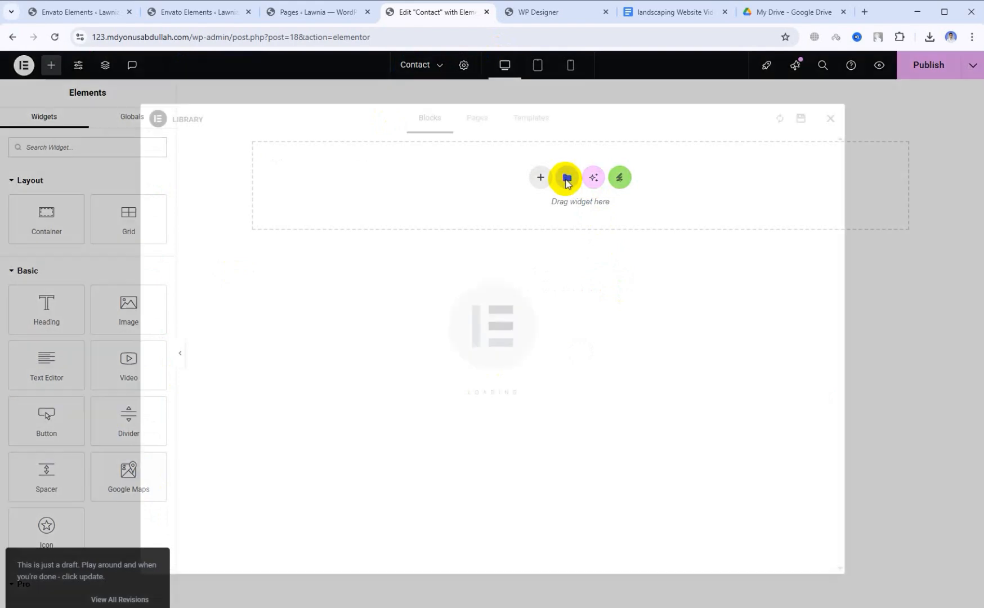
left_click(532, 122)
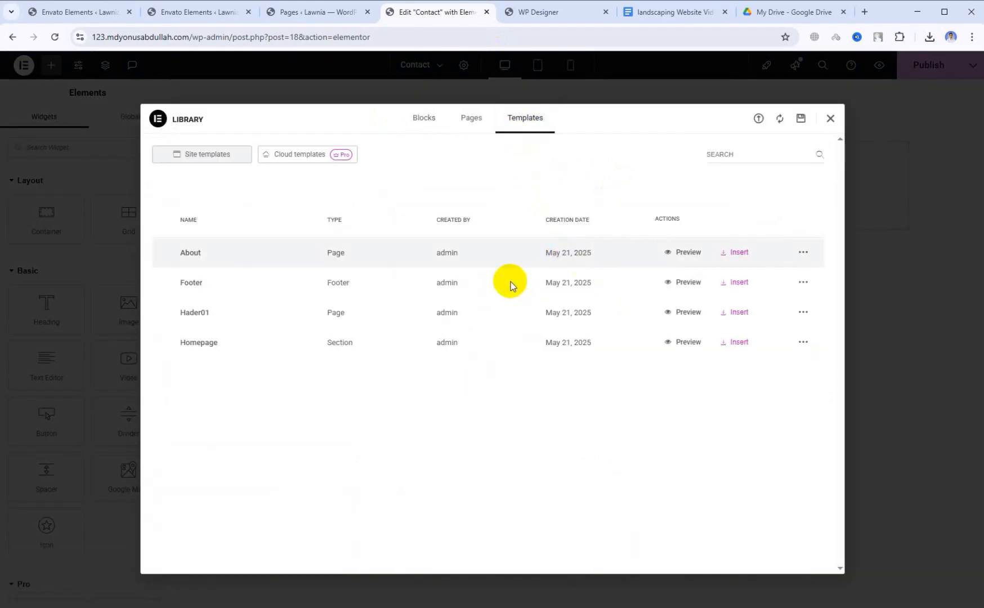
left_click(737, 312)
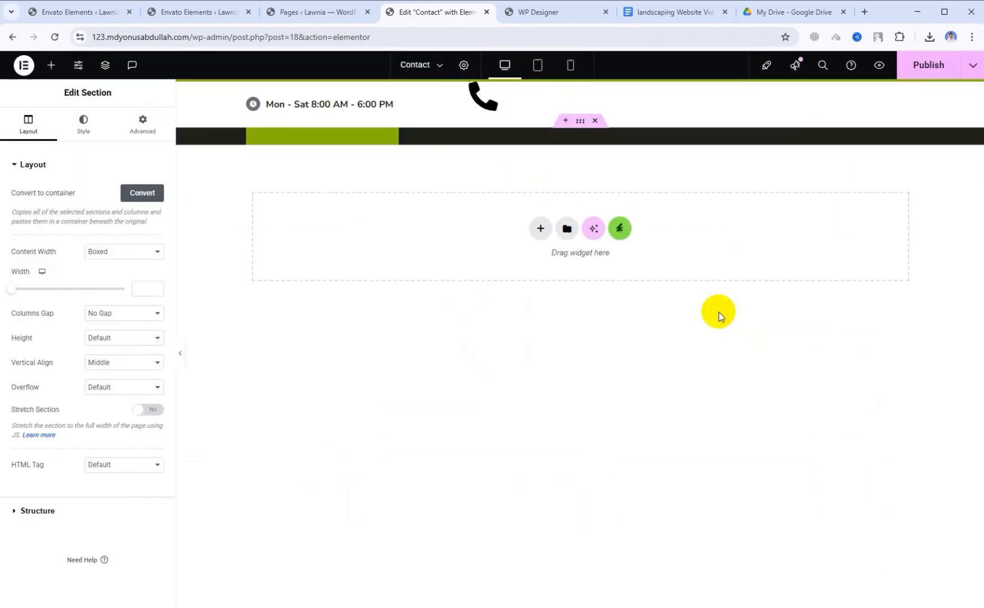
Insert the Contact template from the installed Lawnia kit below the header of the Contact page
left_click(619, 244)
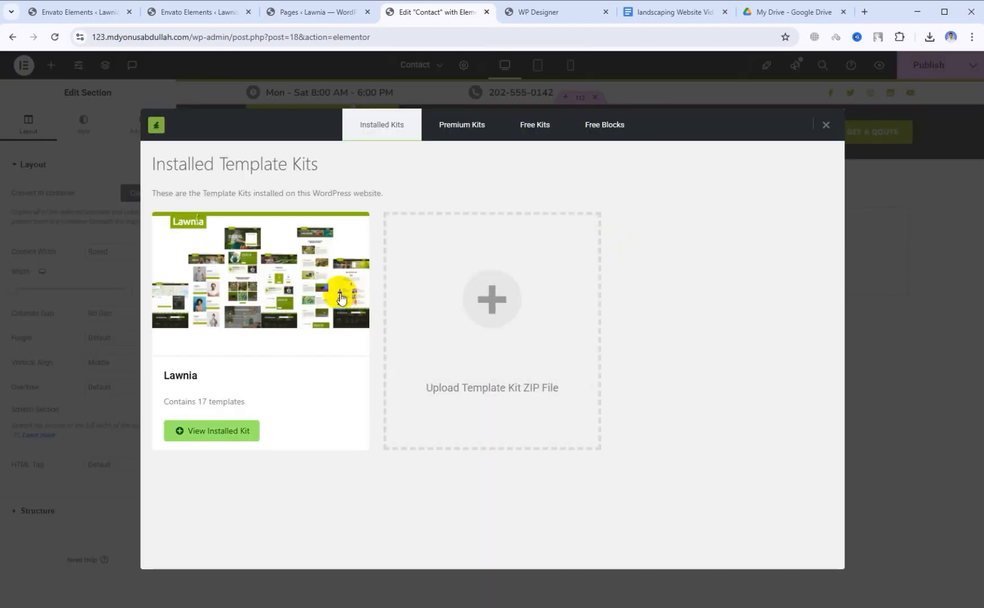
left_click(341, 298)
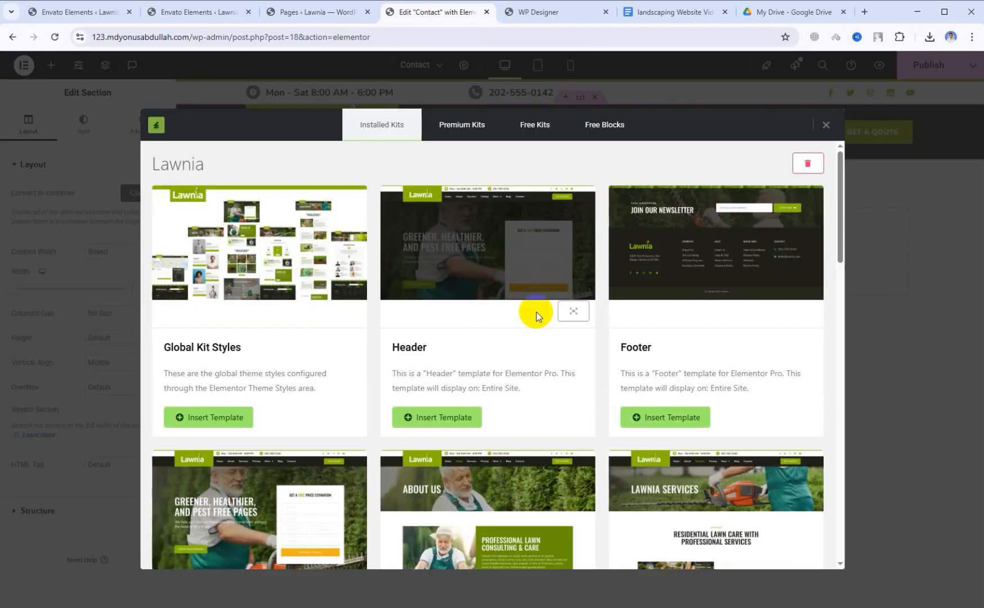
scroll(535, 316, "down", 3)
scroll(534, 316, "down", 3)
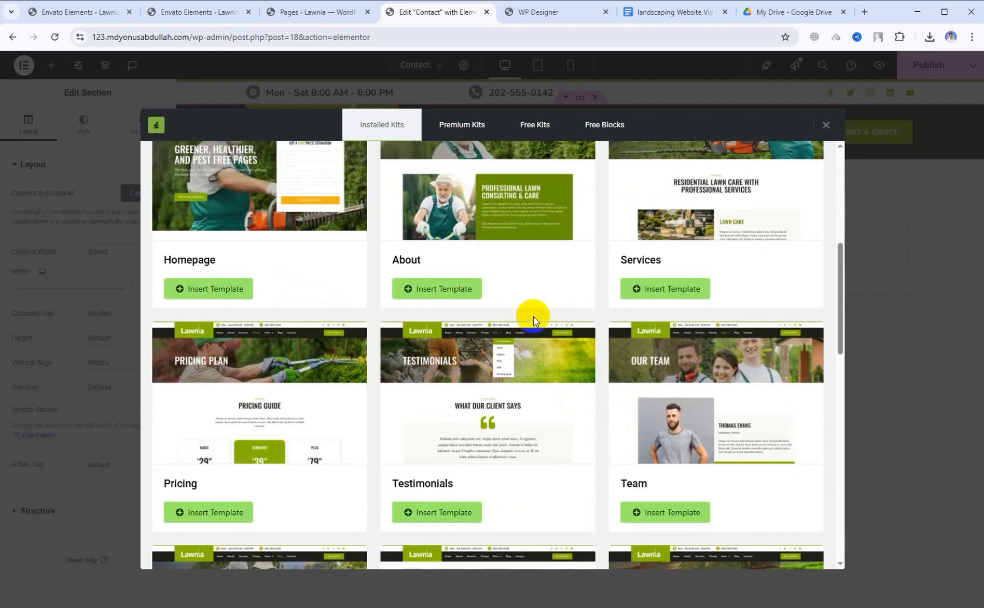
scroll(532, 317, "down", 10)
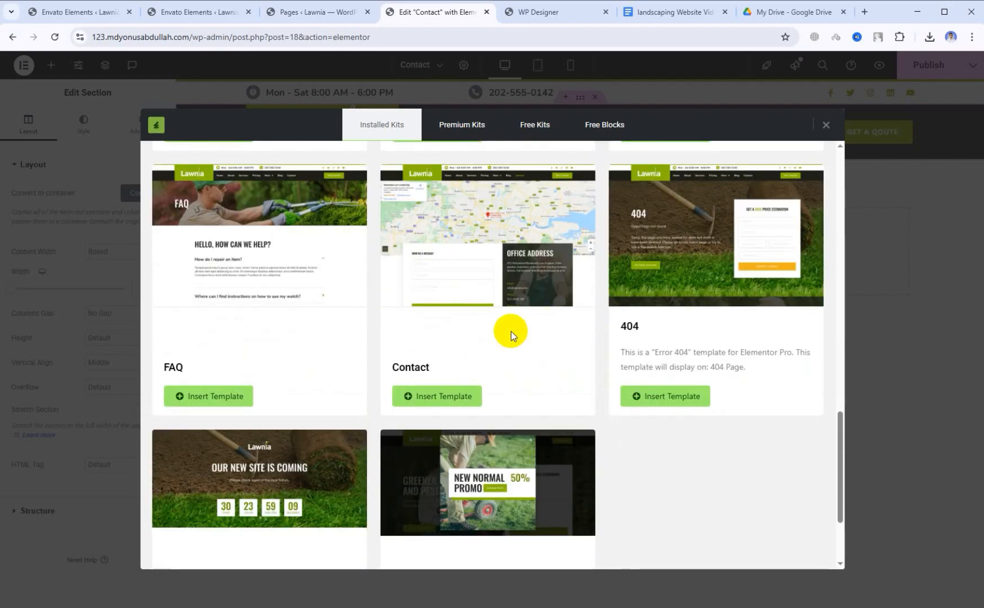
left_click(466, 395)
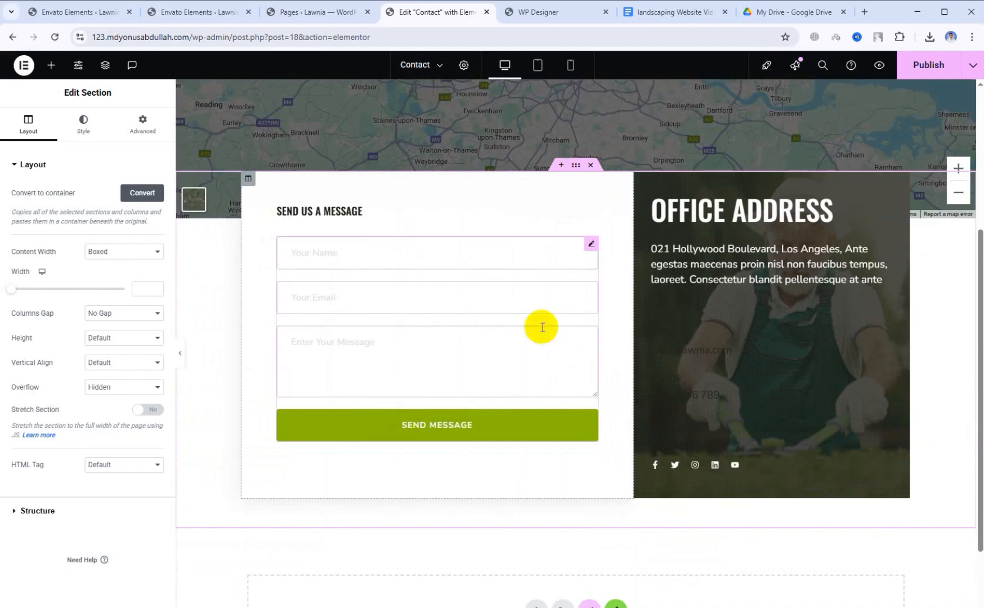
Insert the Lawnia kit's Footer template below the message form and office address section of the Contact page
scroll(432, 304, "down", 1)
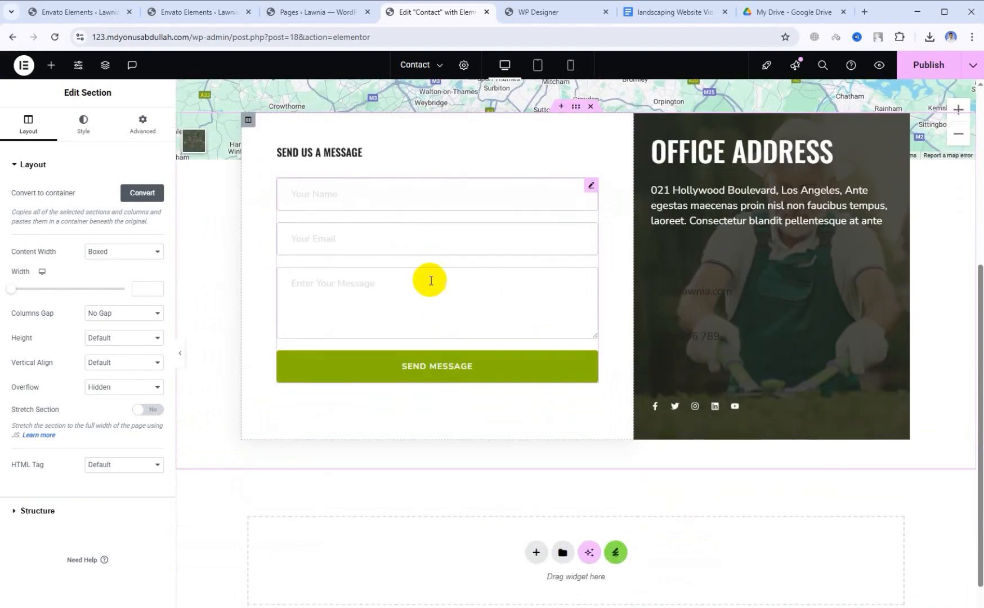
scroll(450, 315, "down", 1)
left_click(616, 514)
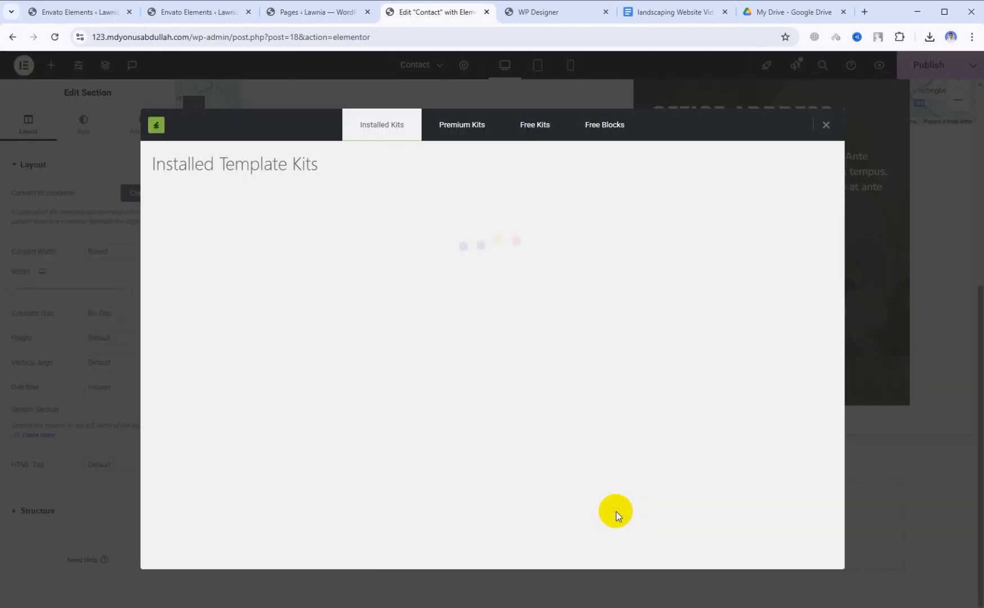
left_click(307, 298)
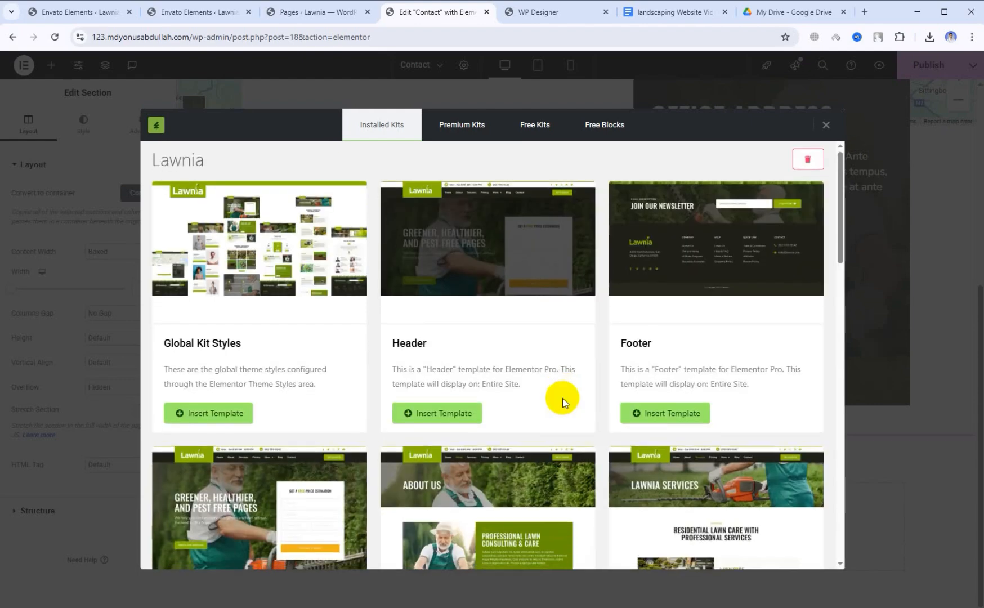
scroll(565, 397, "down", 5)
scroll(575, 397, "up", 5)
left_click(652, 359)
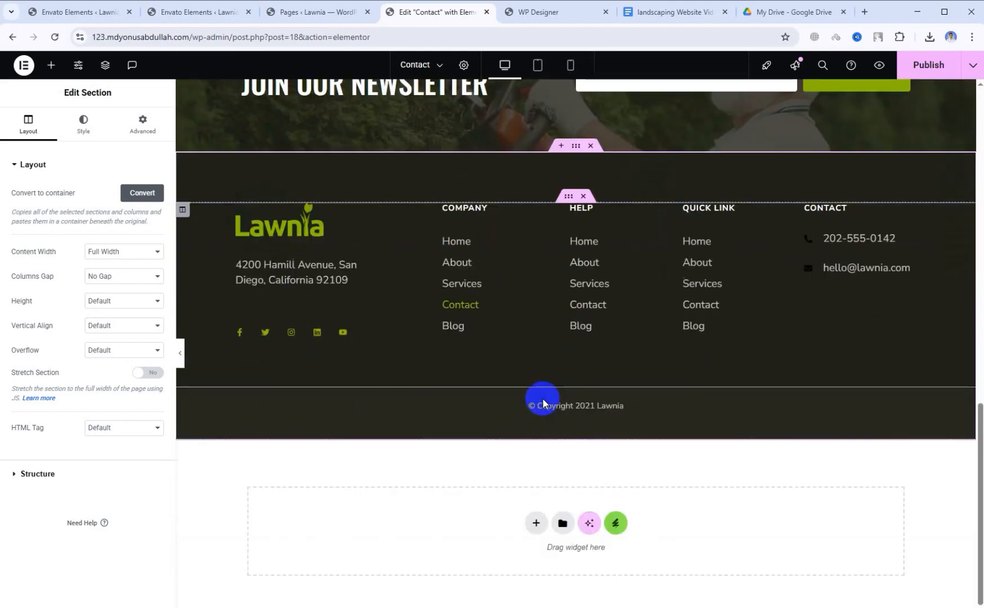
Check the Contact page's map and message form, view the form's Email settings, and publish the page
scroll(649, 431, "up", 10)
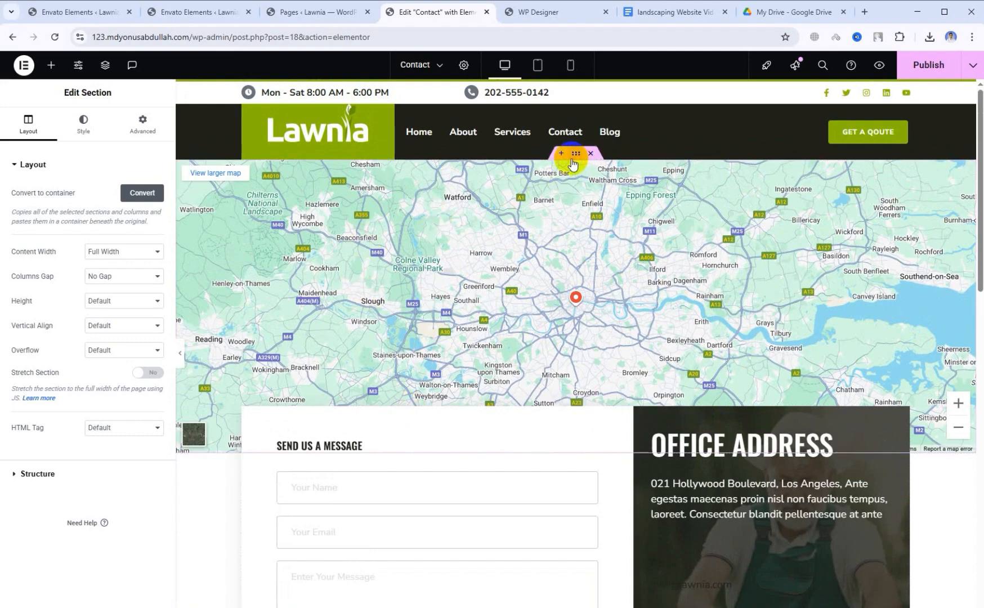
scroll(588, 336, "down", 4)
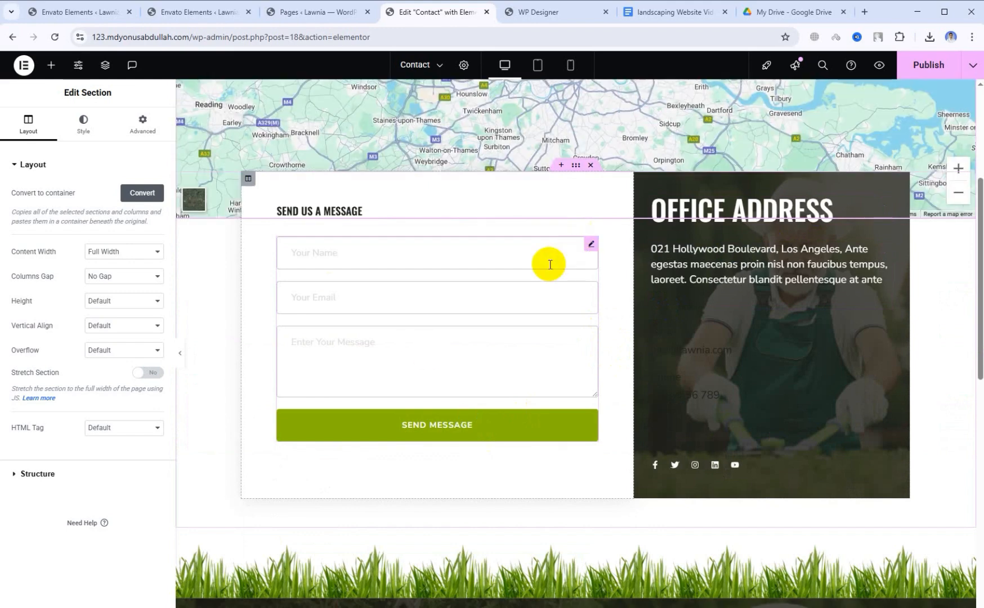
left_click(397, 254)
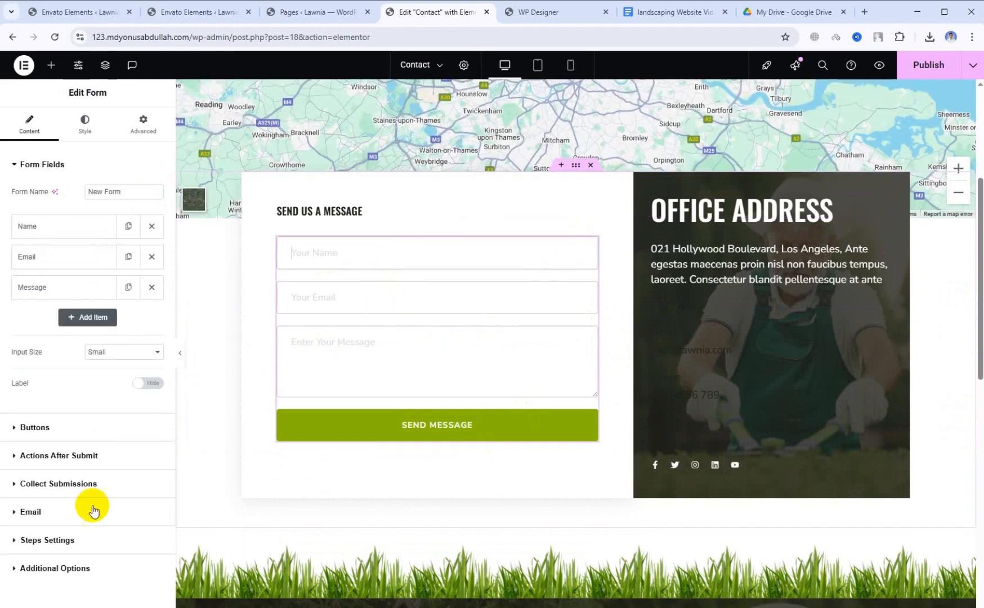
left_click(25, 513)
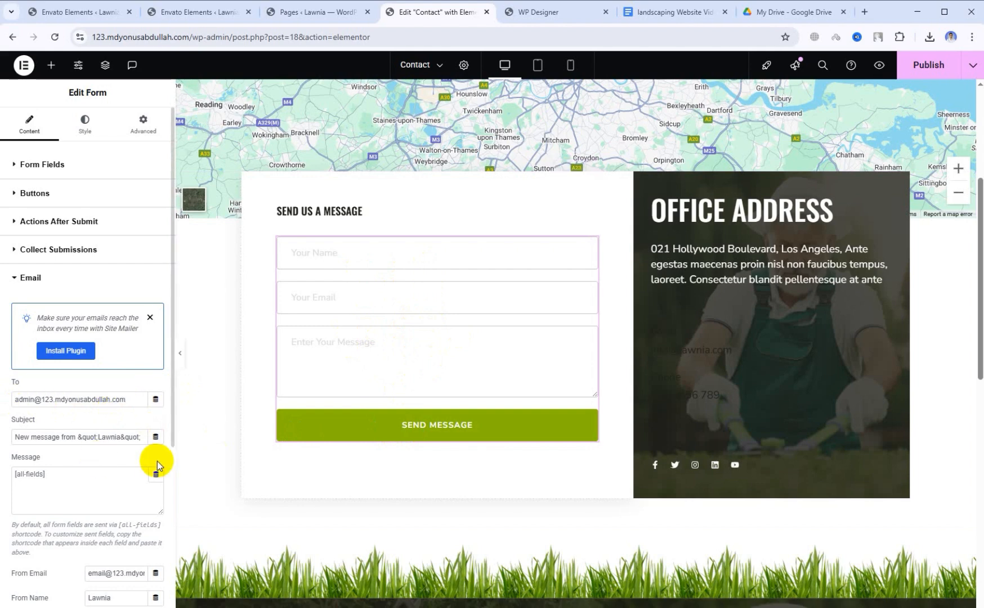
scroll(156, 464, "down", 3)
scroll(160, 452, "up", 3)
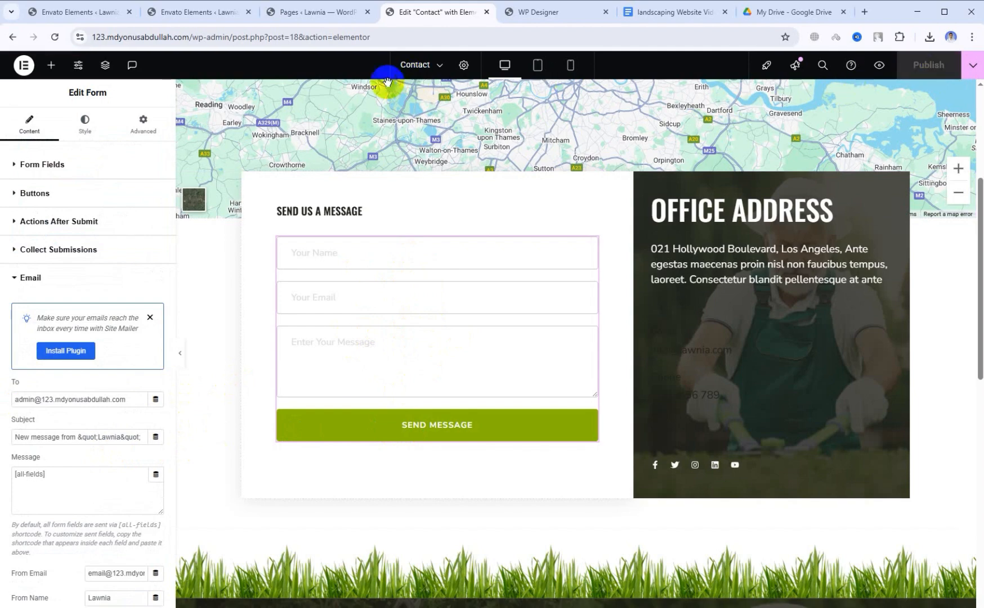
Open the Services page for editing in a new browser tab from the Pages list
left_click(305, 9)
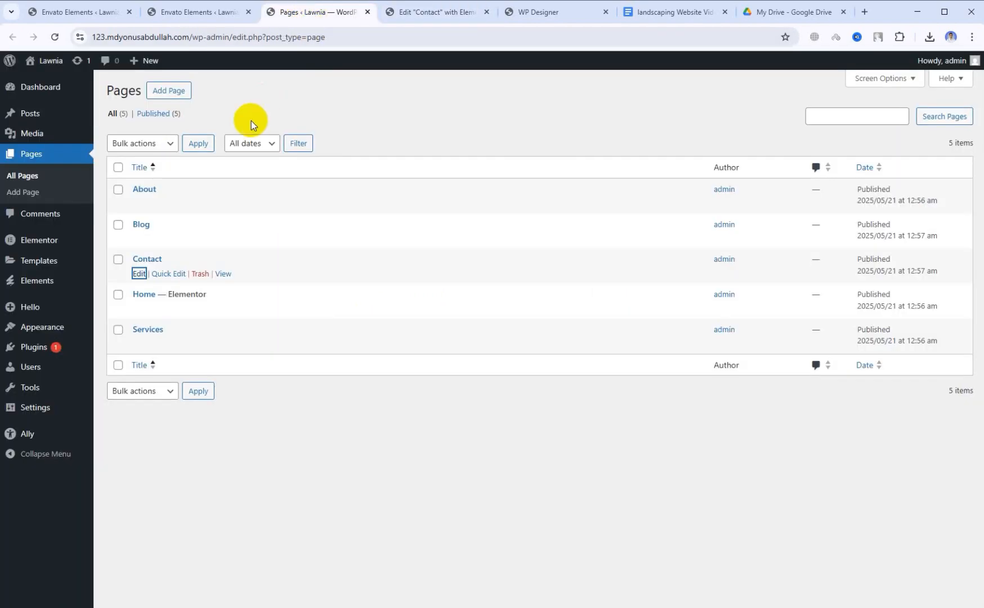
right_click(136, 342)
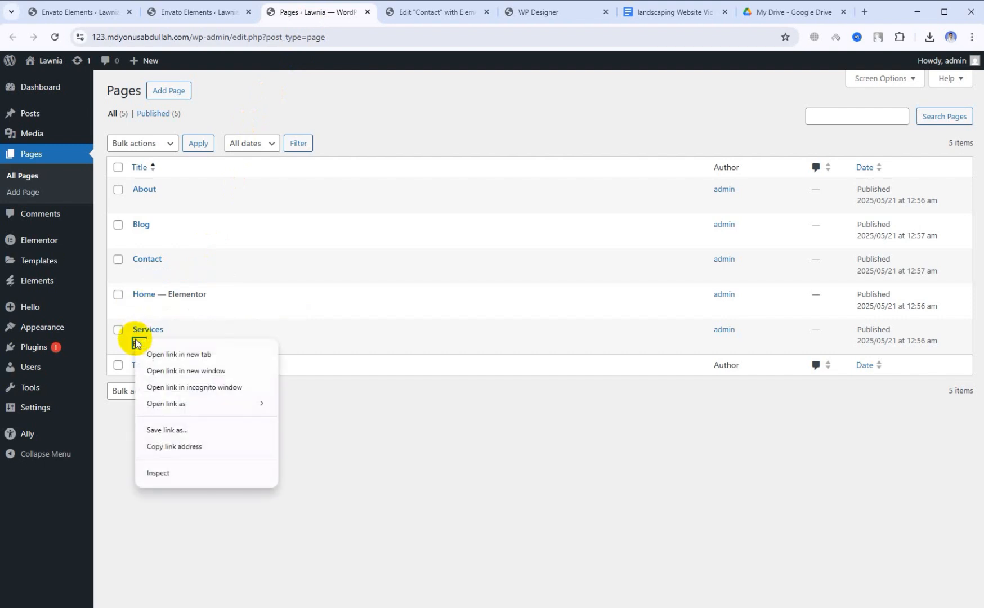
left_click(150, 353)
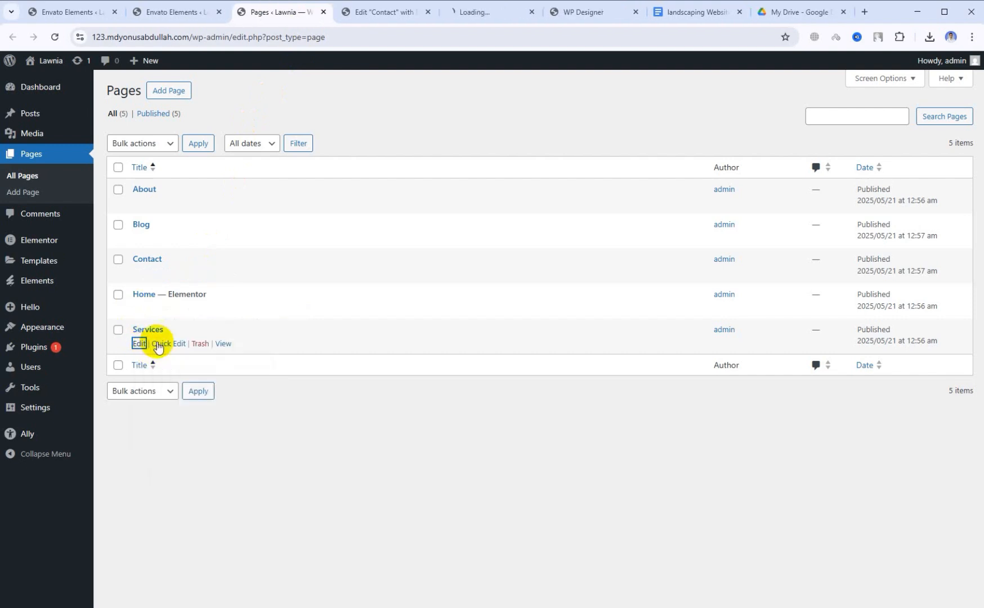
Close the Contact page's editor, open the Services page in Elementor, and set its page layout to the blank canvas without title or theme header
left_click(477, 13)
left_click(428, 12)
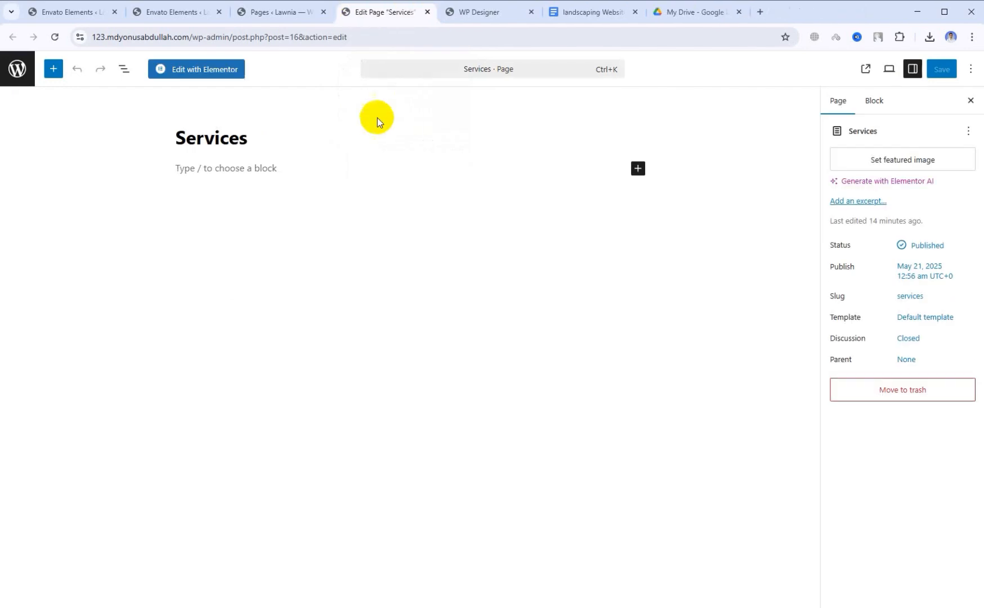
left_click(228, 74)
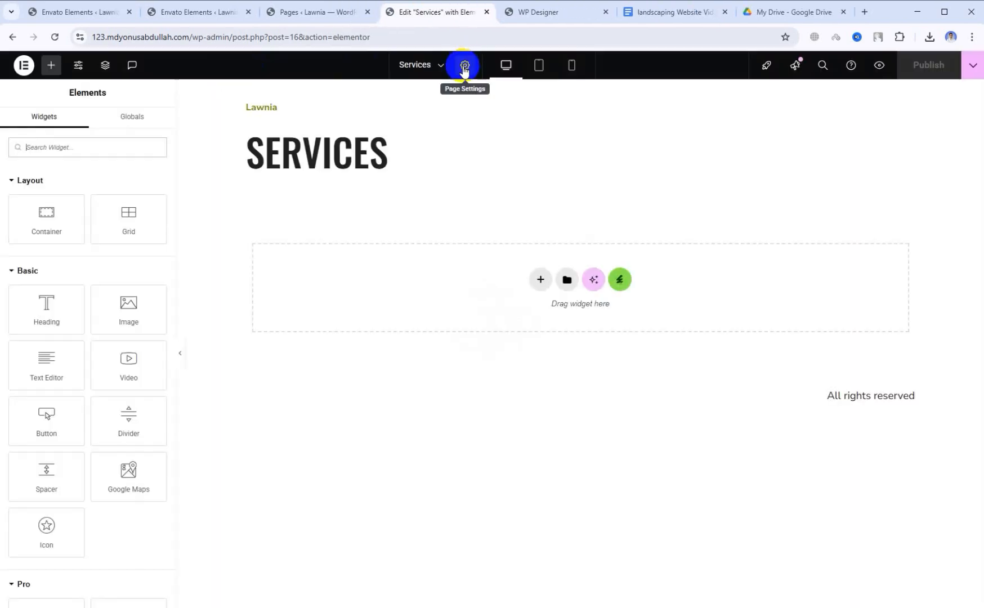
left_click(463, 66)
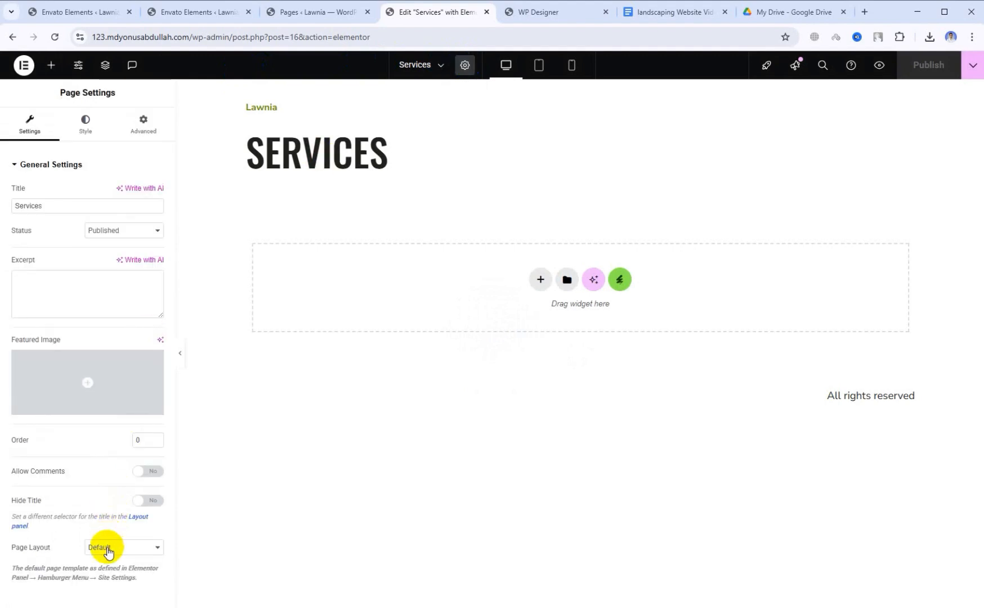
left_click(109, 552)
left_click(117, 503)
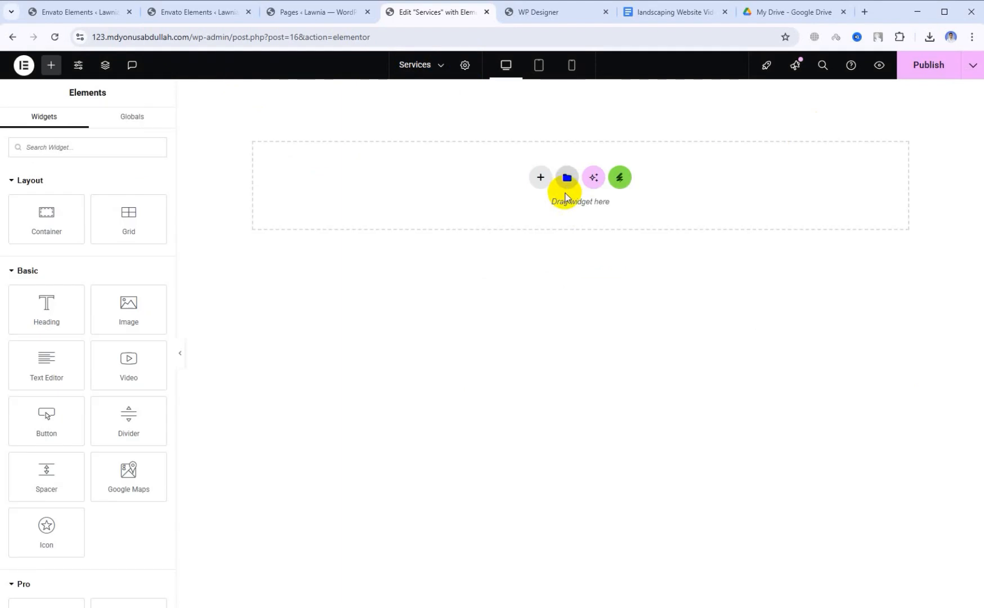
Insert the saved Hader01 site template at the start of the Services page
left_click(567, 178)
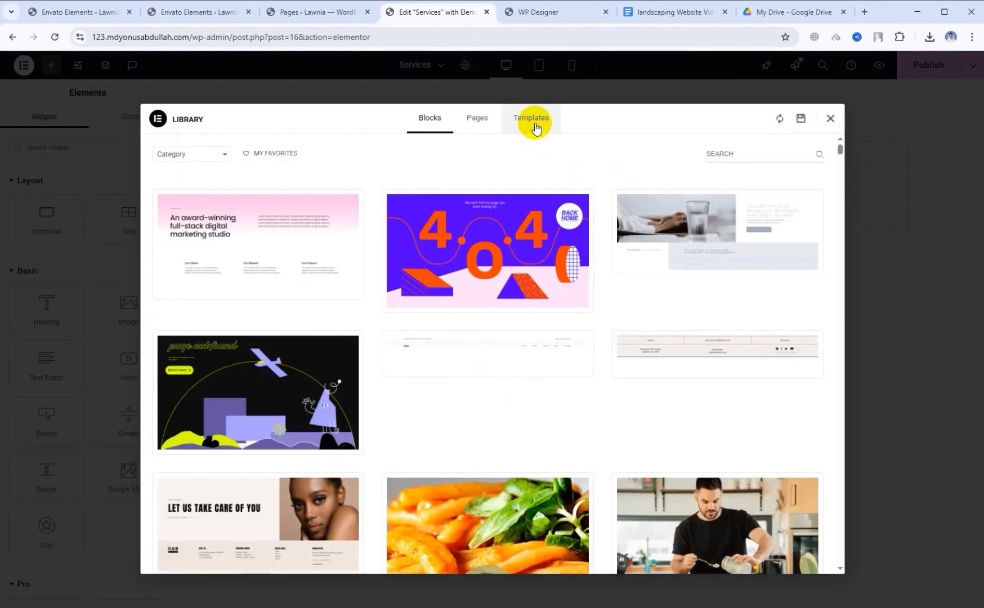
left_click(535, 125)
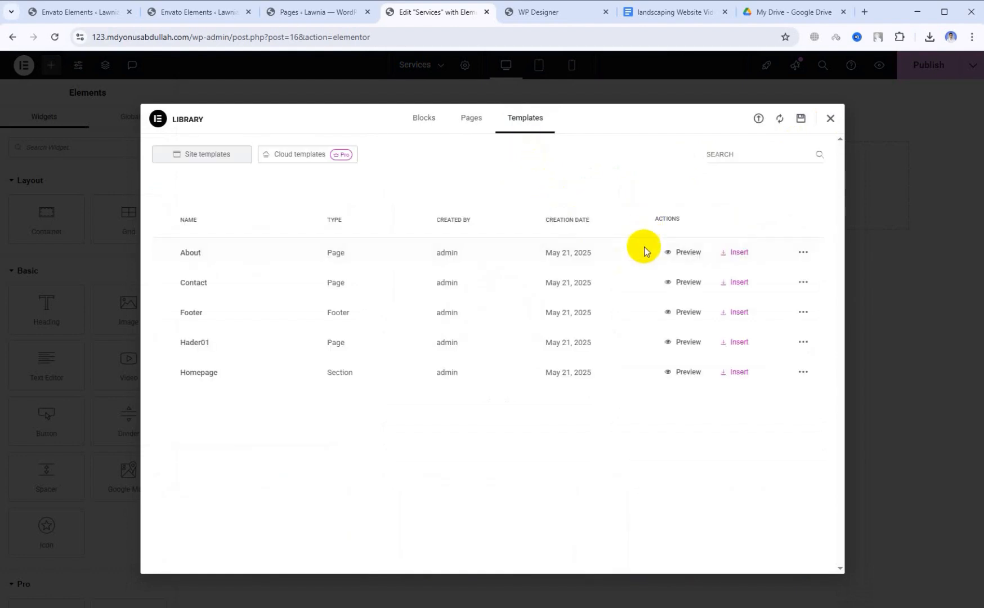
left_click(731, 342)
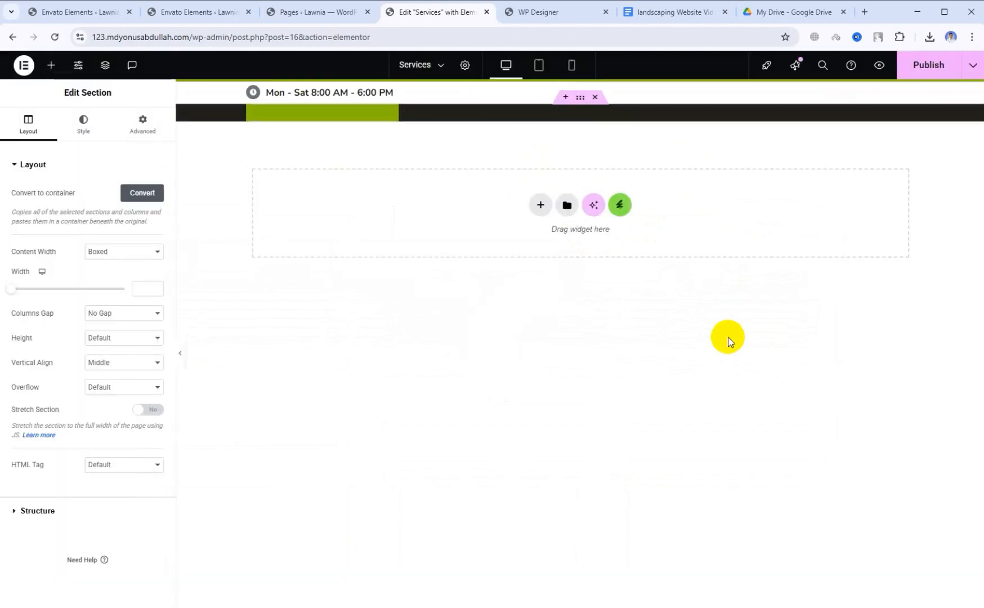
Insert the Services template from the installed Lawnia kit below the header of the Services page
left_click(621, 246)
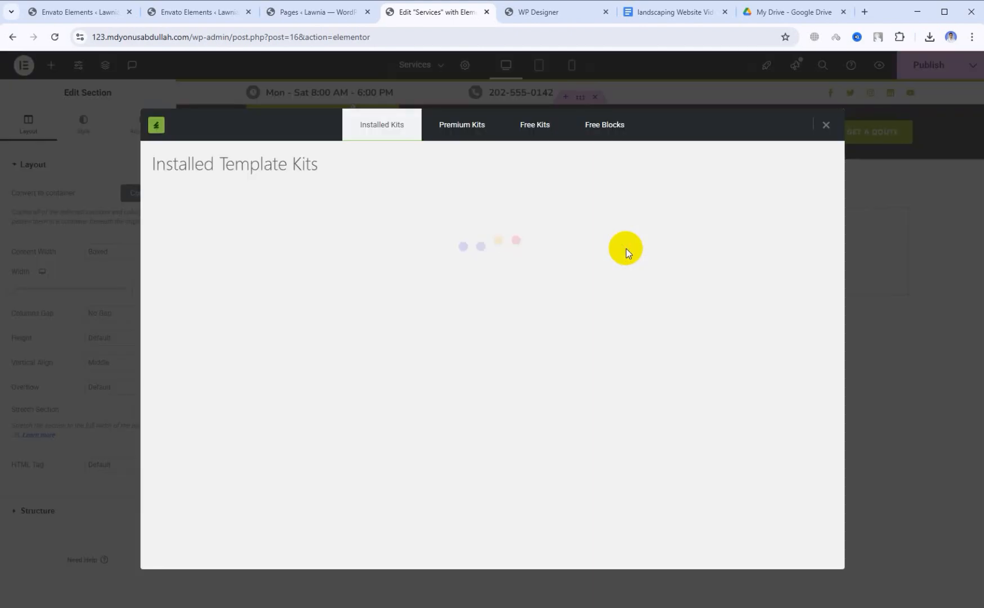
left_click(267, 299)
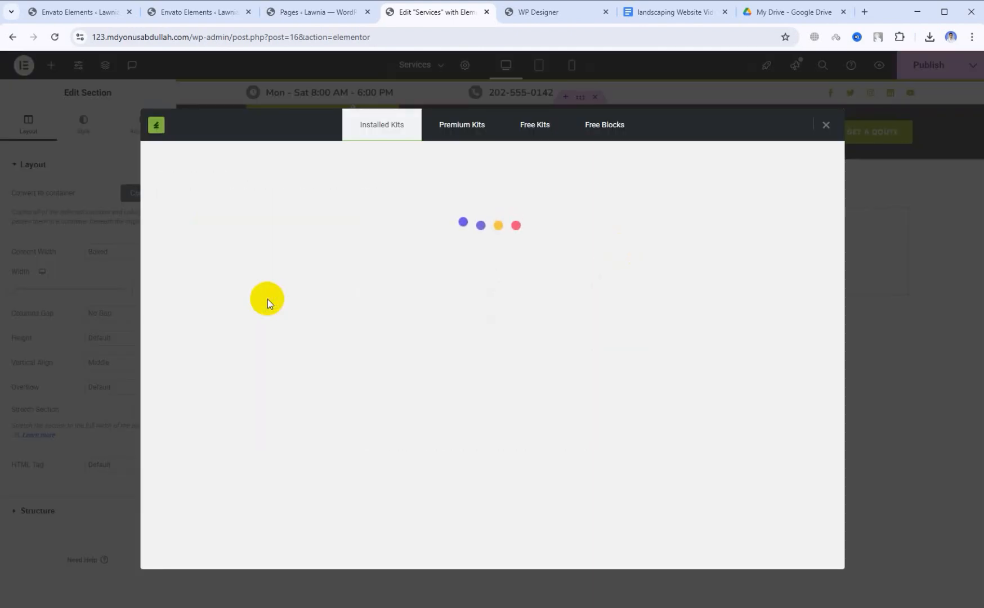
scroll(341, 301, "down", 5)
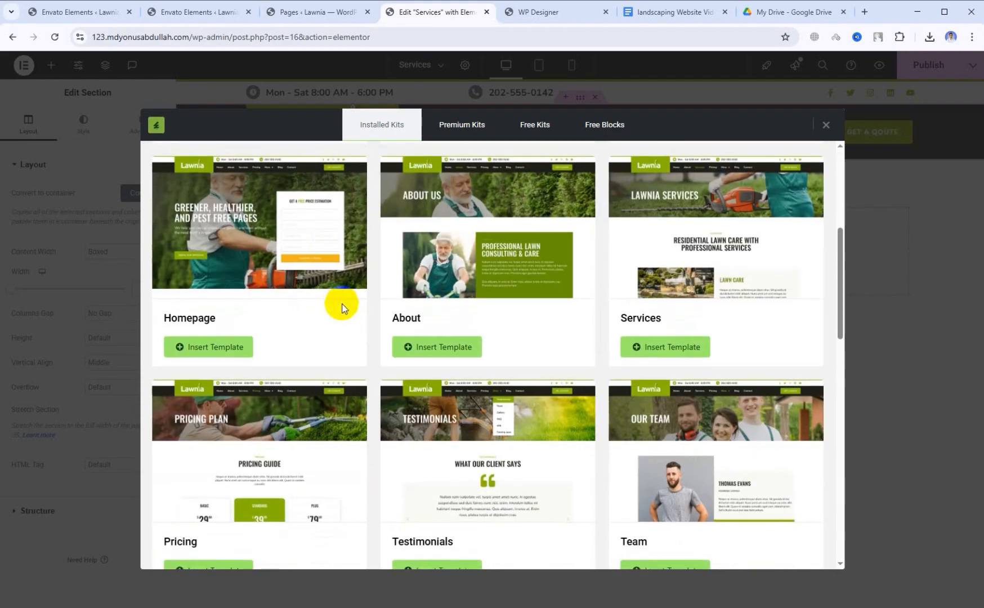
scroll(394, 304, "down", 4)
scroll(563, 306, "up", 3)
left_click(670, 289)
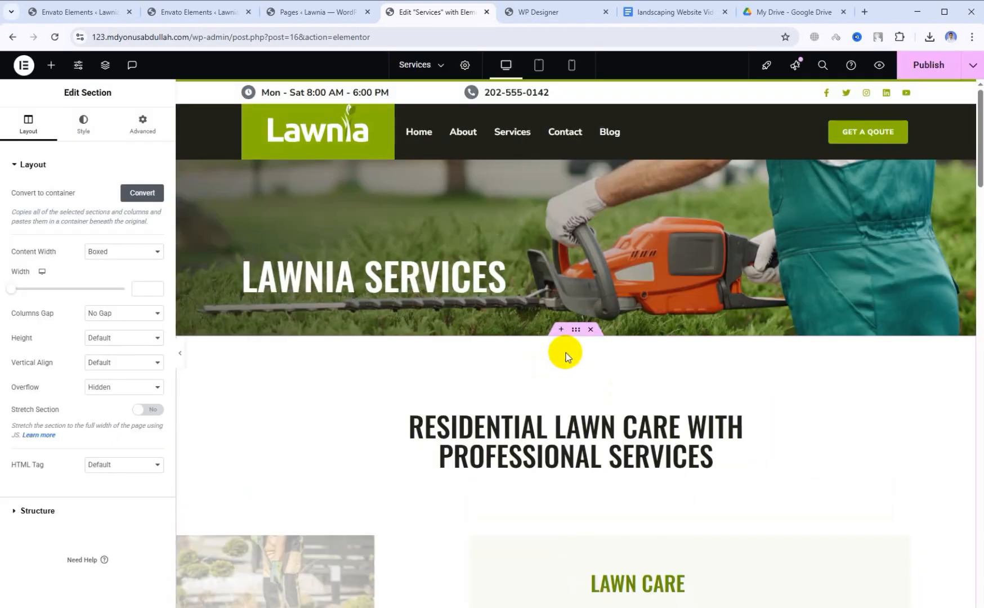
Insert the Lawnia kit's Footer template below the Our Partnerships section and publish the Services page
scroll(565, 354, "down", 5)
scroll(626, 352, "down", 3)
scroll(628, 354, "down", 10)
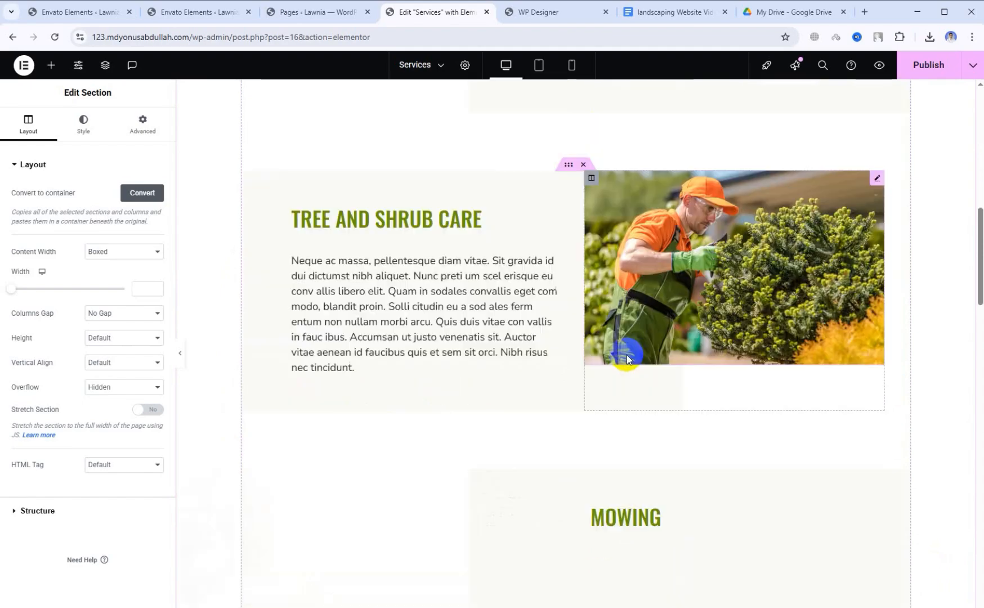
scroll(633, 355, "down", 15)
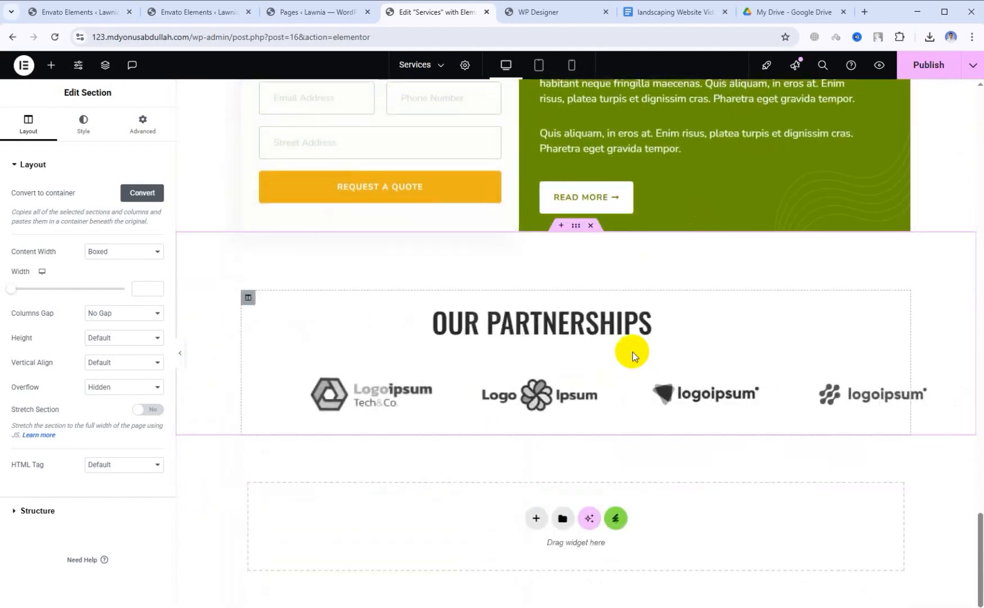
left_click(615, 522)
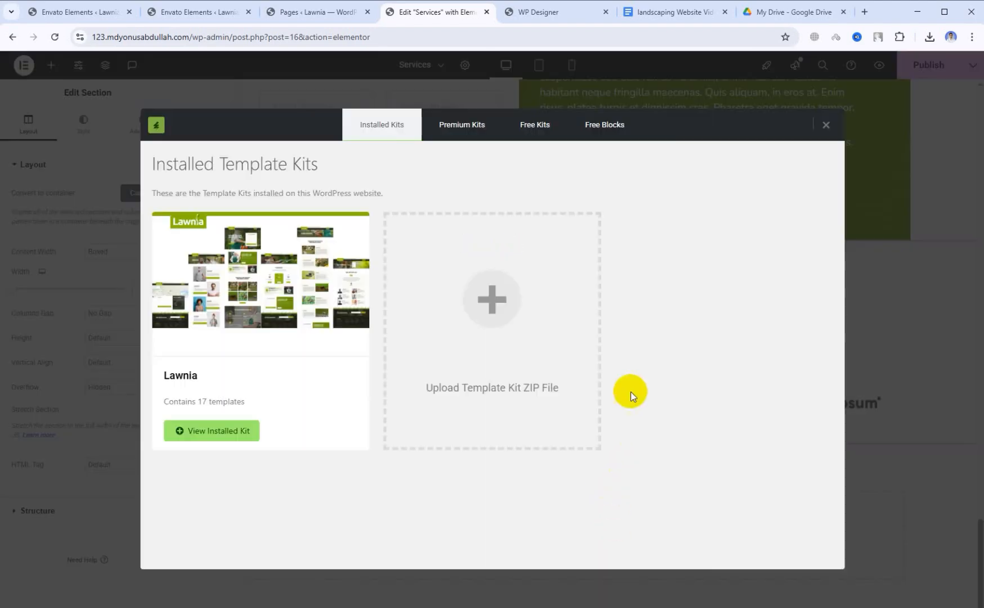
left_click(293, 306)
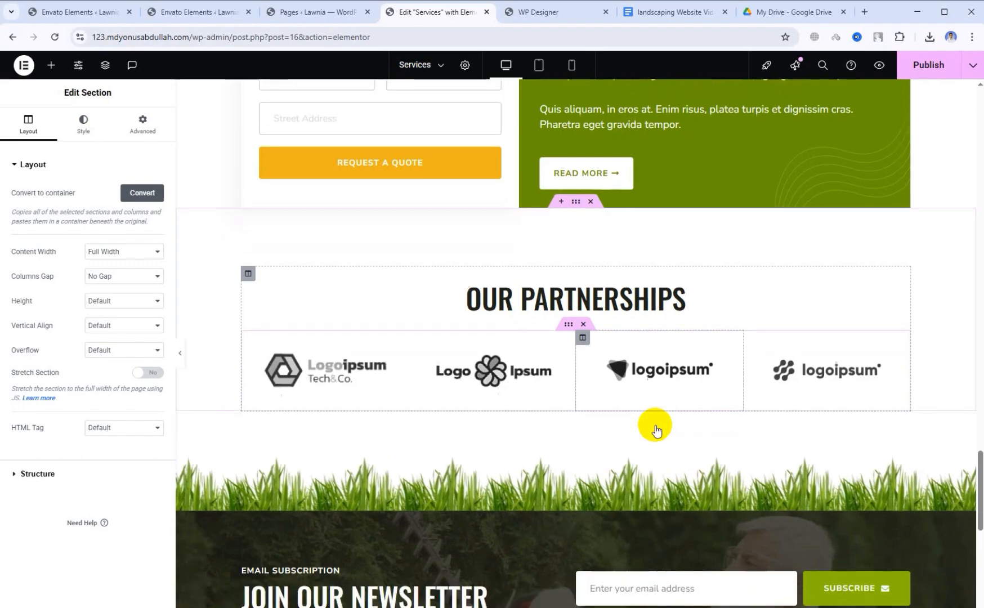
scroll(665, 419, "up", 10)
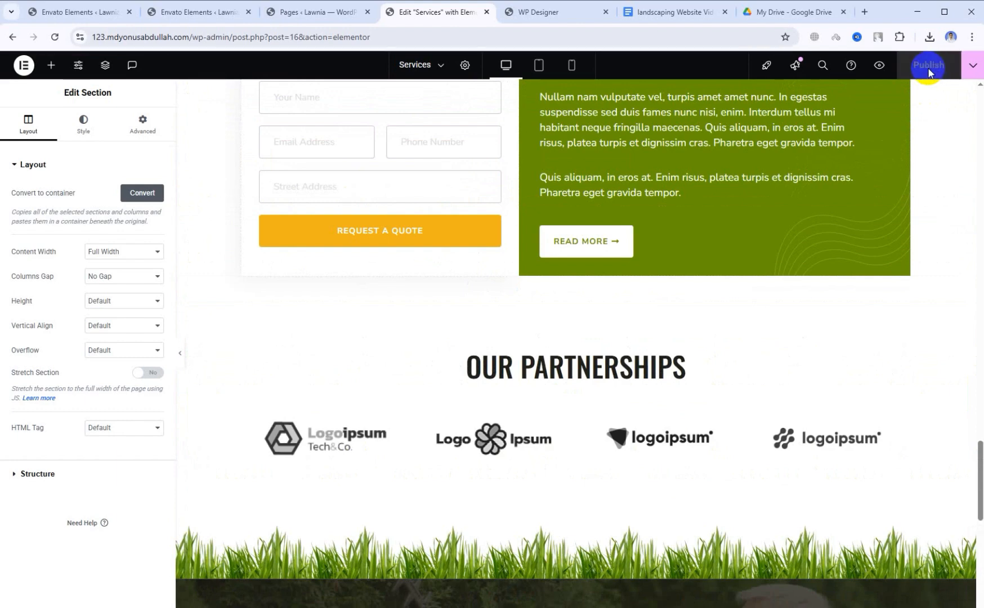
Open the live site in a new browser tab from the WordPress admin to check its front page
left_click(205, 12)
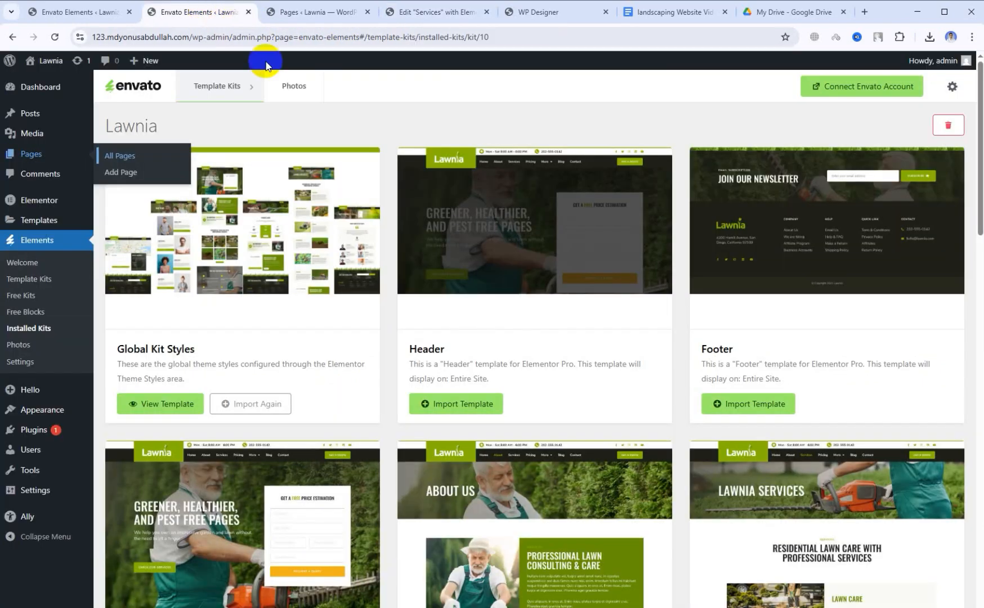
mouse_move(55, 64)
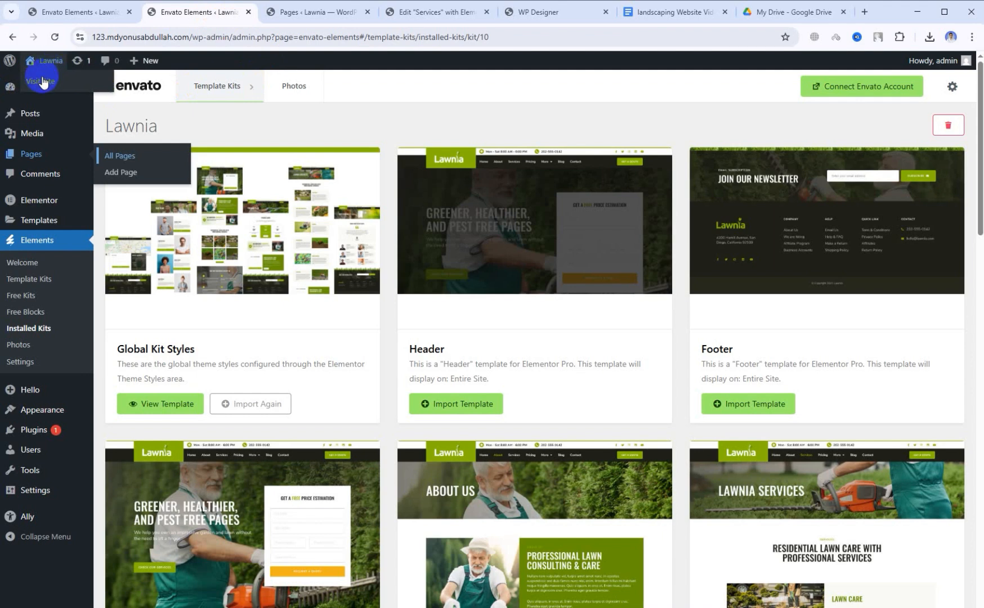
left_click(40, 82, "ctrl")
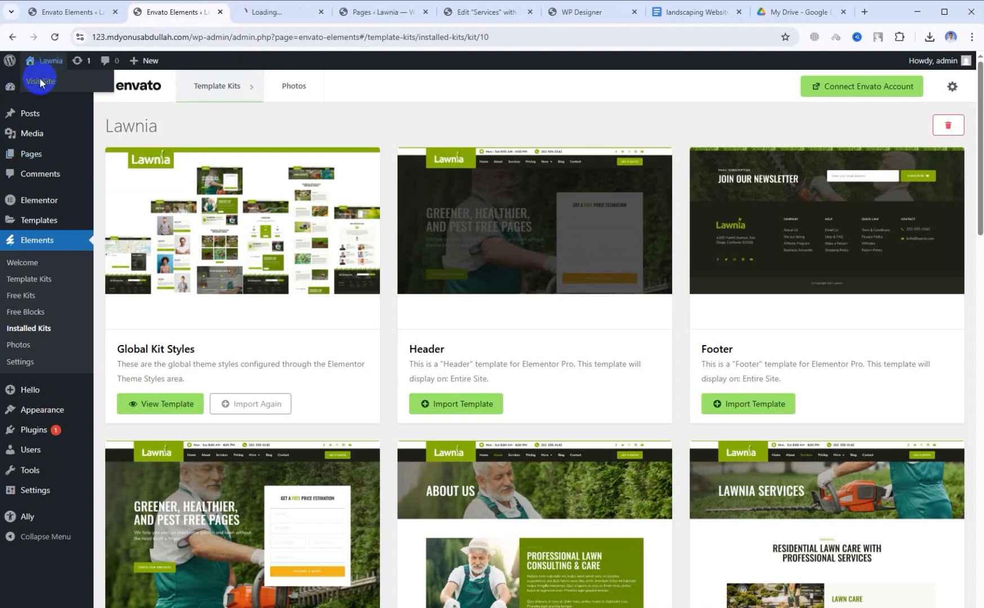
left_click(248, 12)
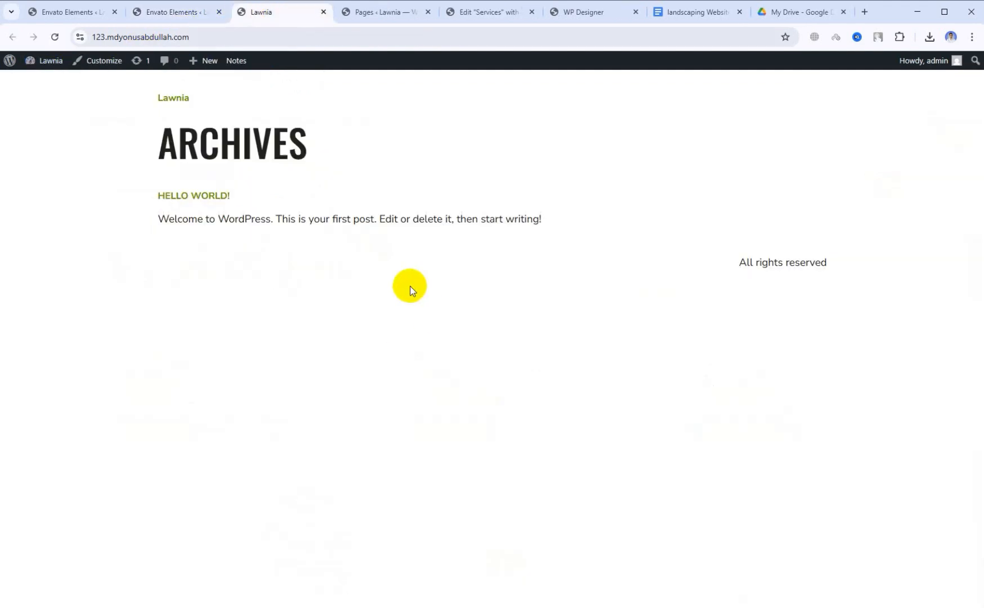
In the WordPress Reading settings, make the homepage display a static page, choose Home as the homepage, and save the changes
left_click(159, 12)
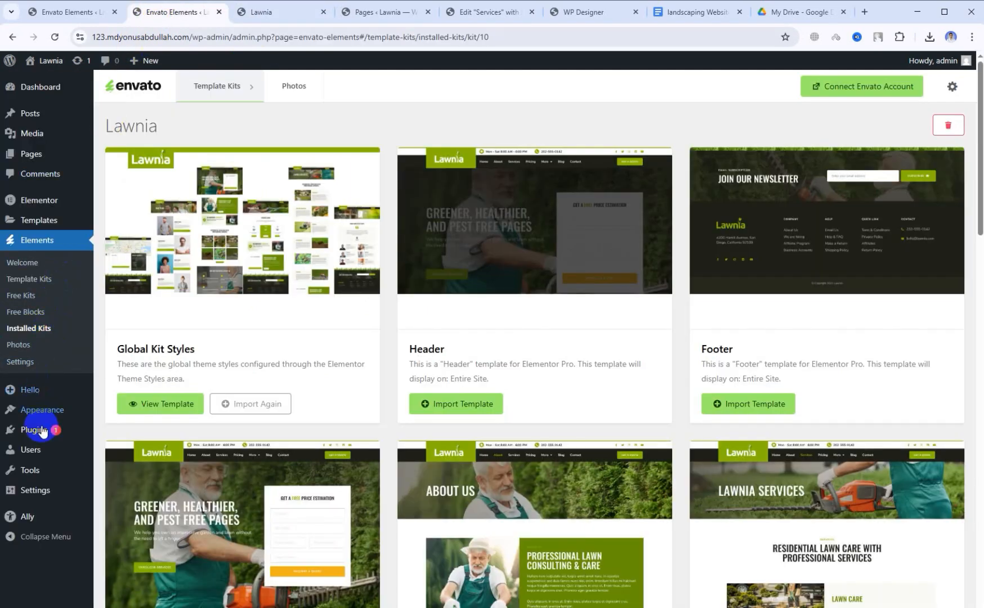
mouse_move(38, 492)
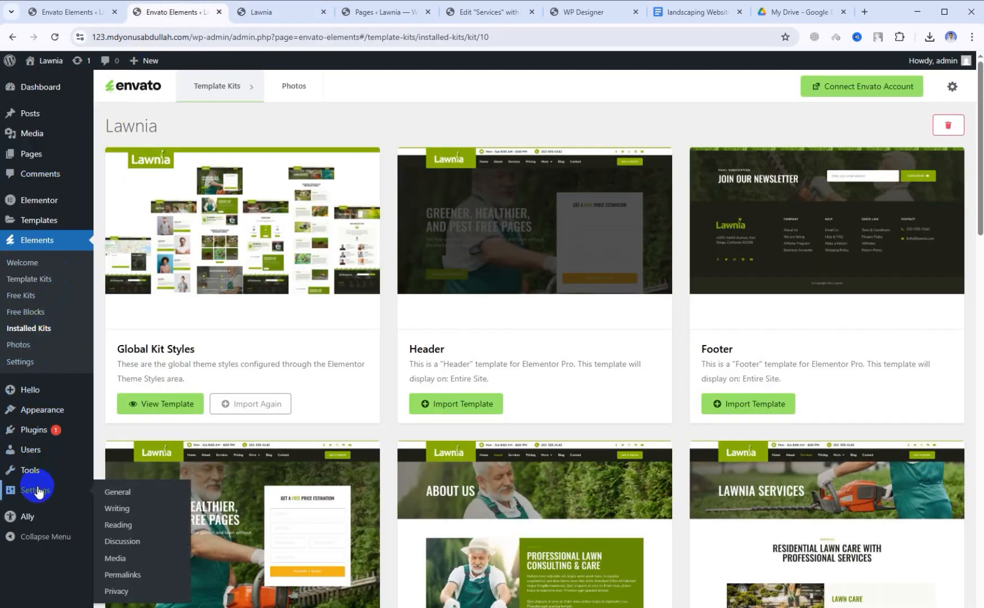
left_click(125, 509)
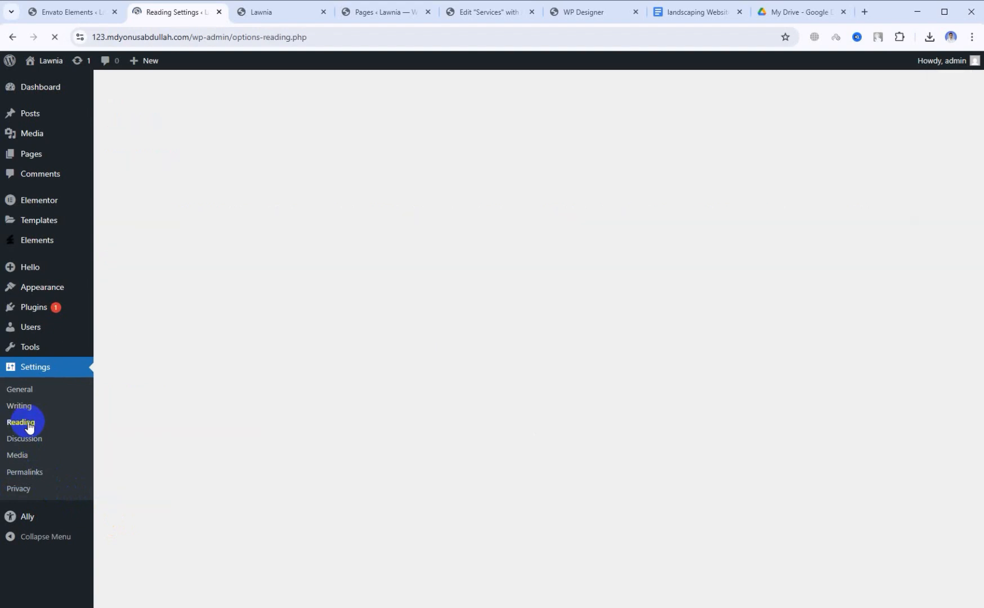
left_click(239, 141)
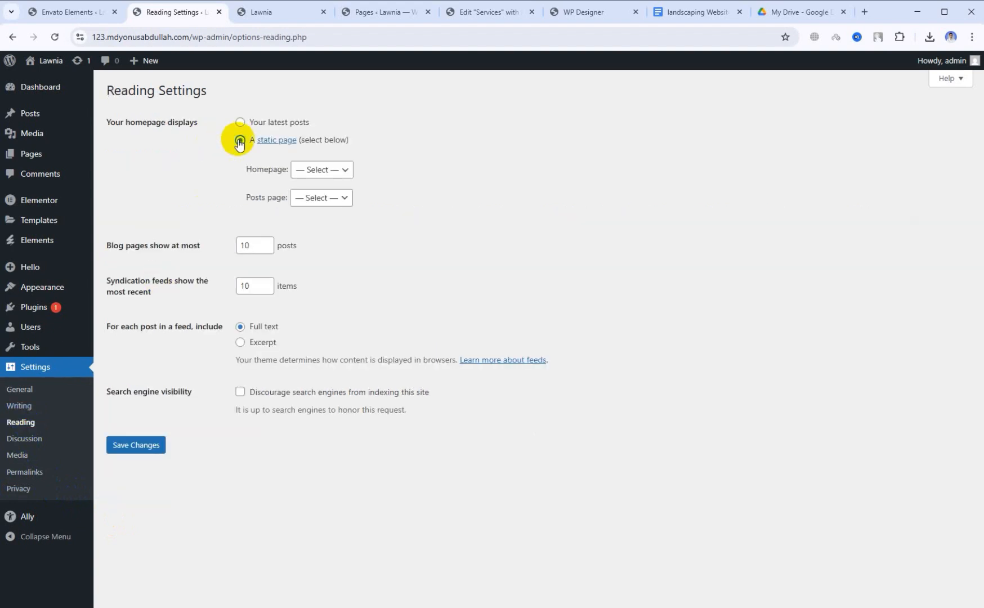
left_click(315, 170)
left_click(300, 251)
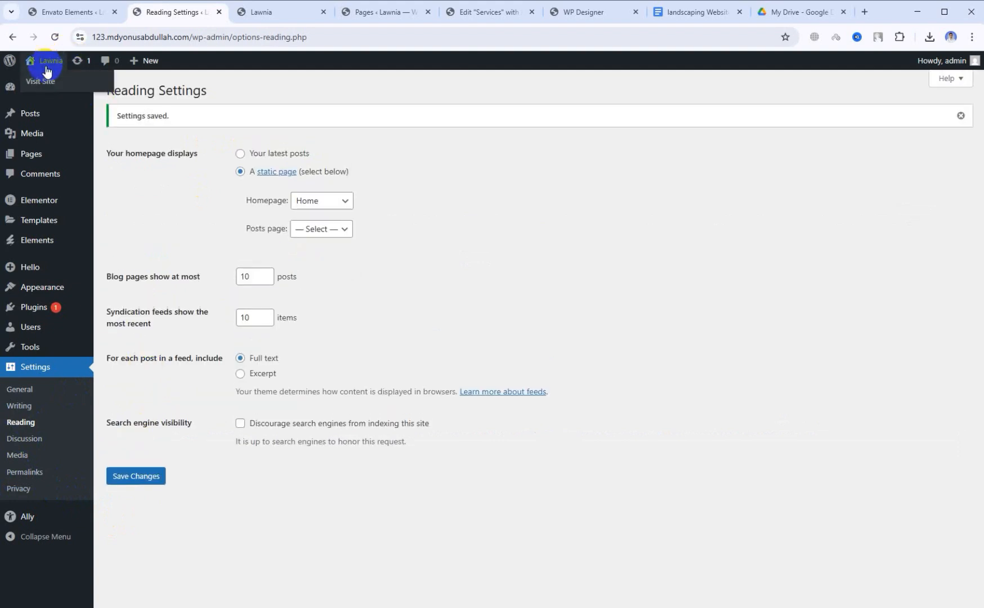
Visit the site in another new browser tab and review the homepage's sections
middle_click(43, 84)
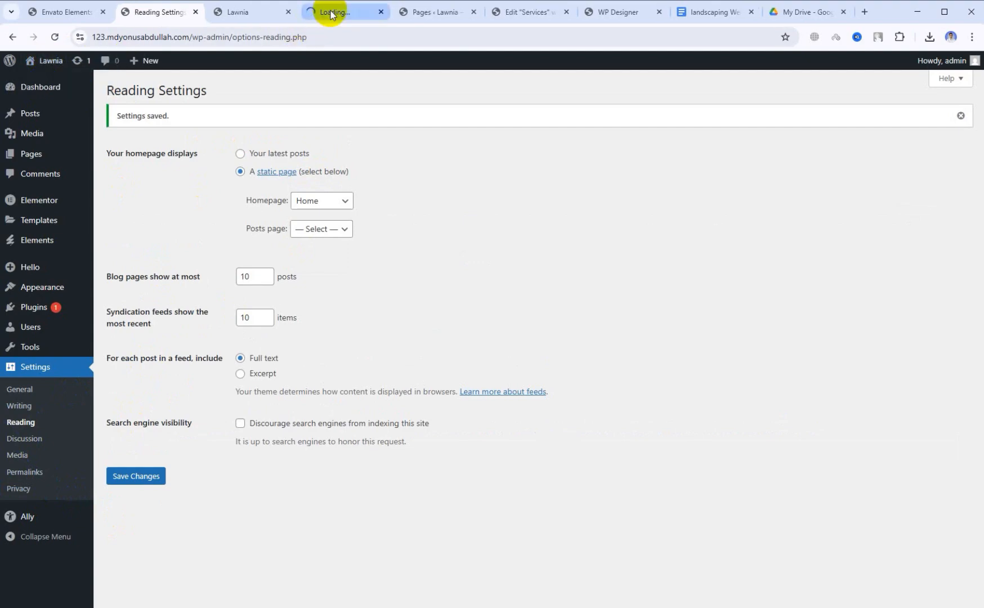
left_click(329, 12)
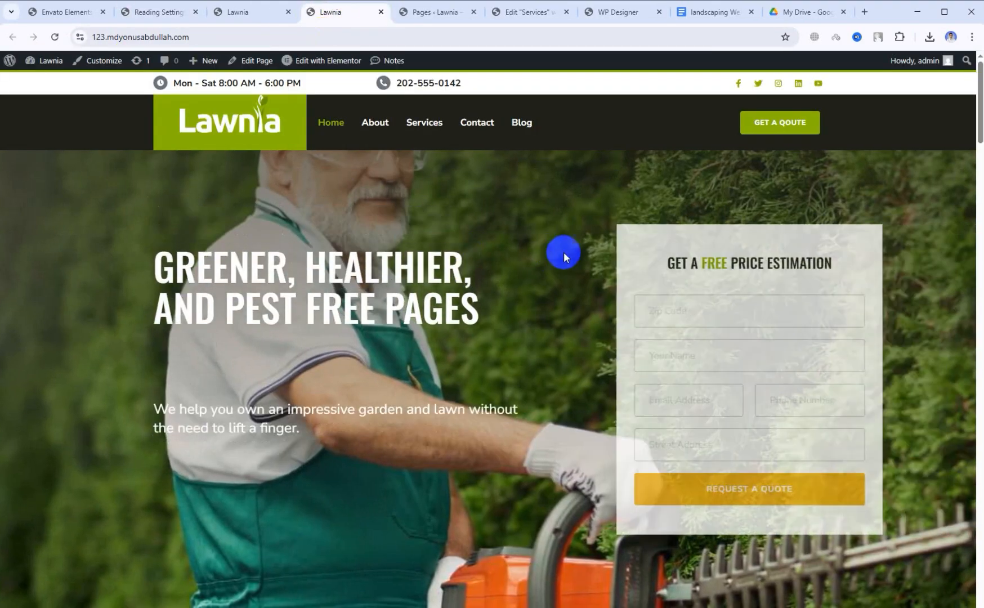
scroll(565, 256, "down", 4)
scroll(565, 254, "down", 10)
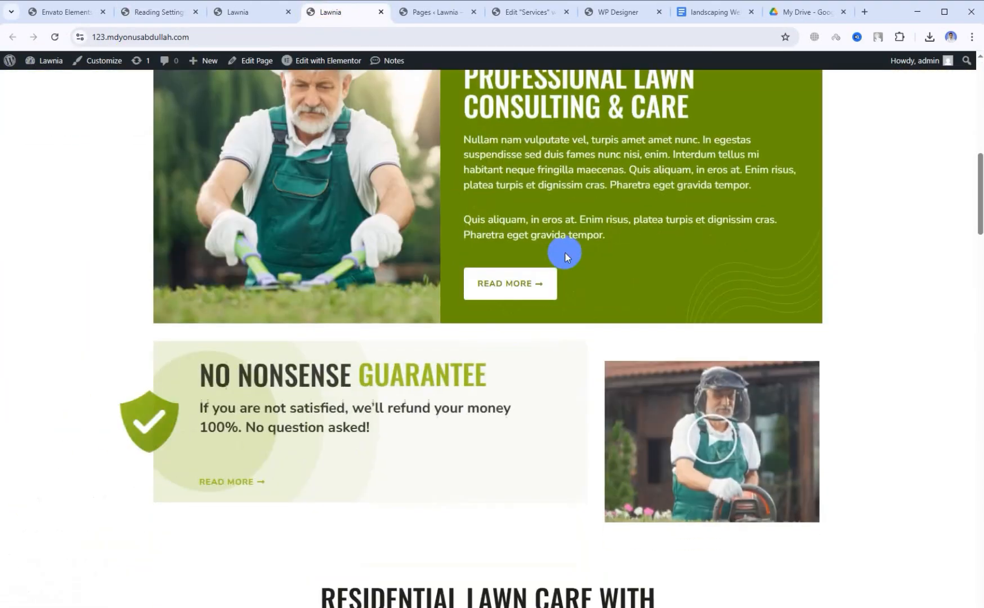